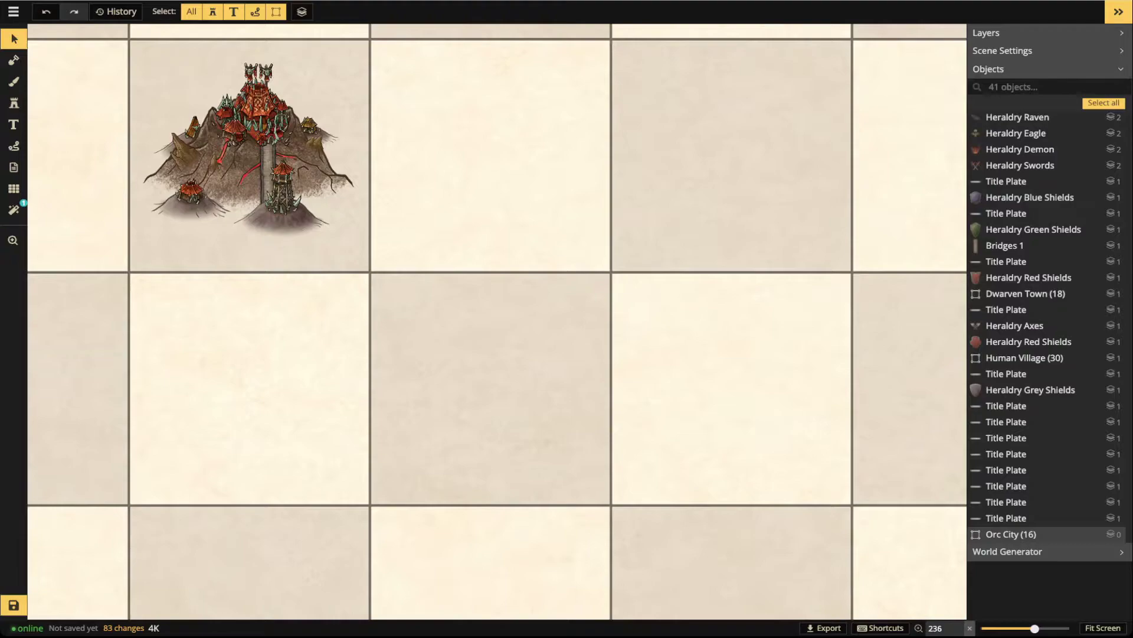
# Choose the World Tree stamp from the Front POI set and place it at size 235 in the tile diagonally below the orc city
pyautogui.click(13, 103)
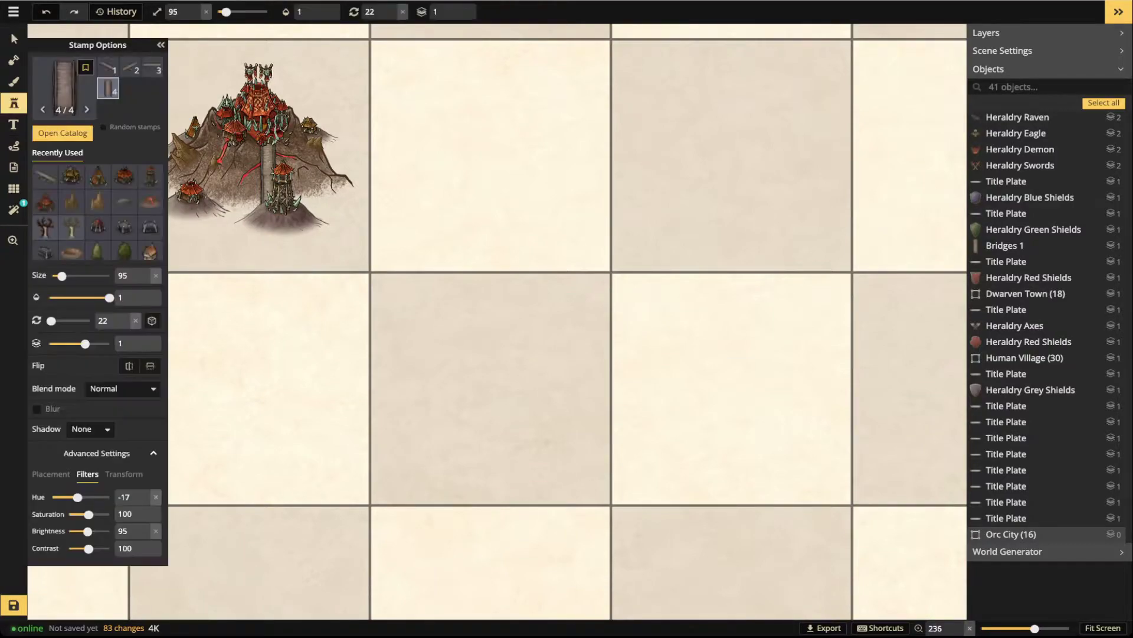
pyautogui.press('f')
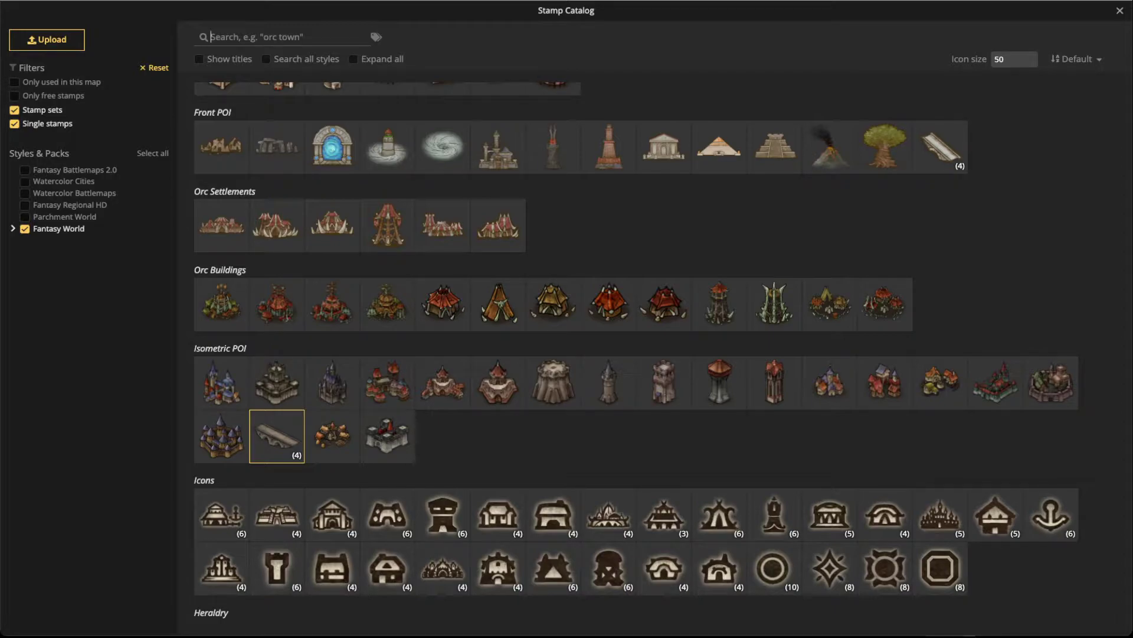
pyautogui.scroll(-2, 635, 354)
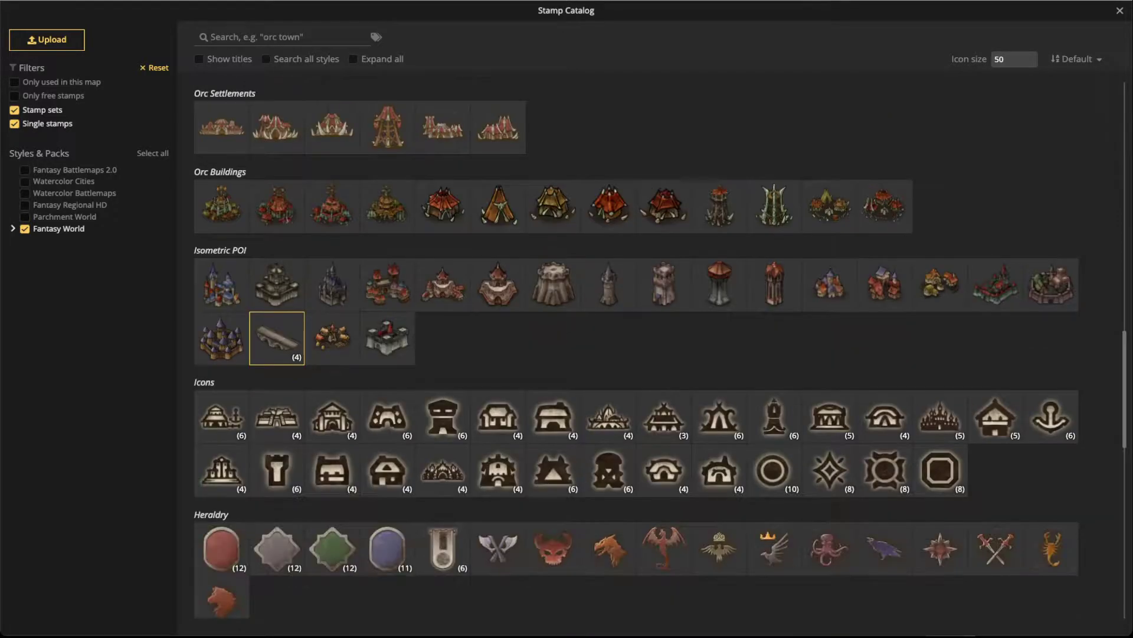
pyautogui.scroll(-6, 636, 354)
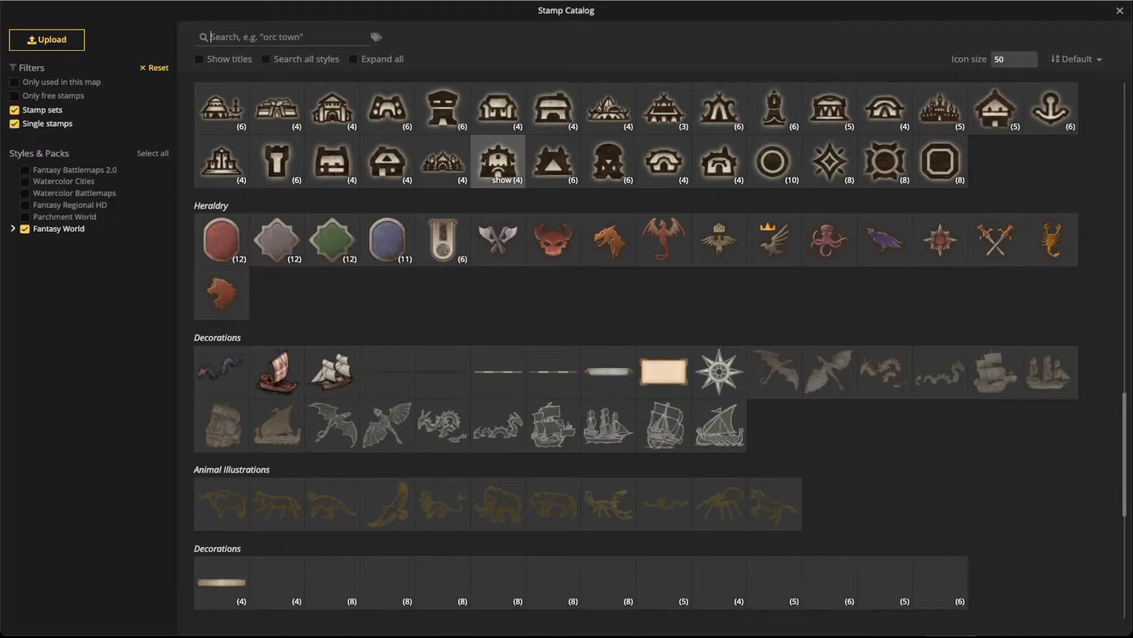
pyautogui.scroll(-3, 635, 354)
pyautogui.scroll(18, 636, 354)
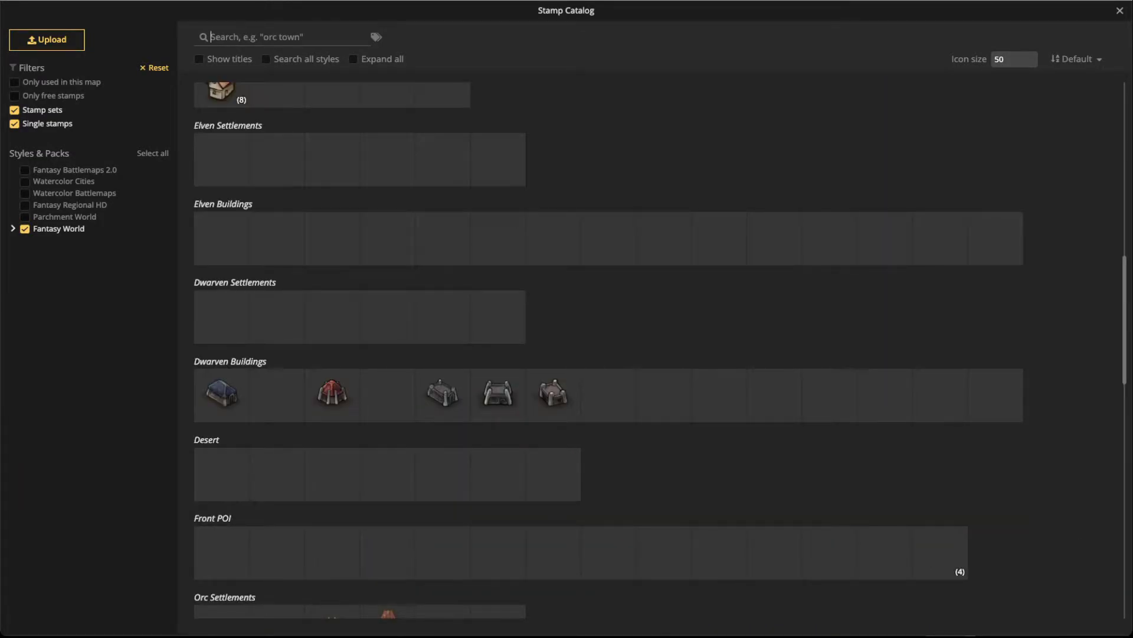
pyautogui.scroll(3, 497, 238)
pyautogui.scroll(-4, 442, 236)
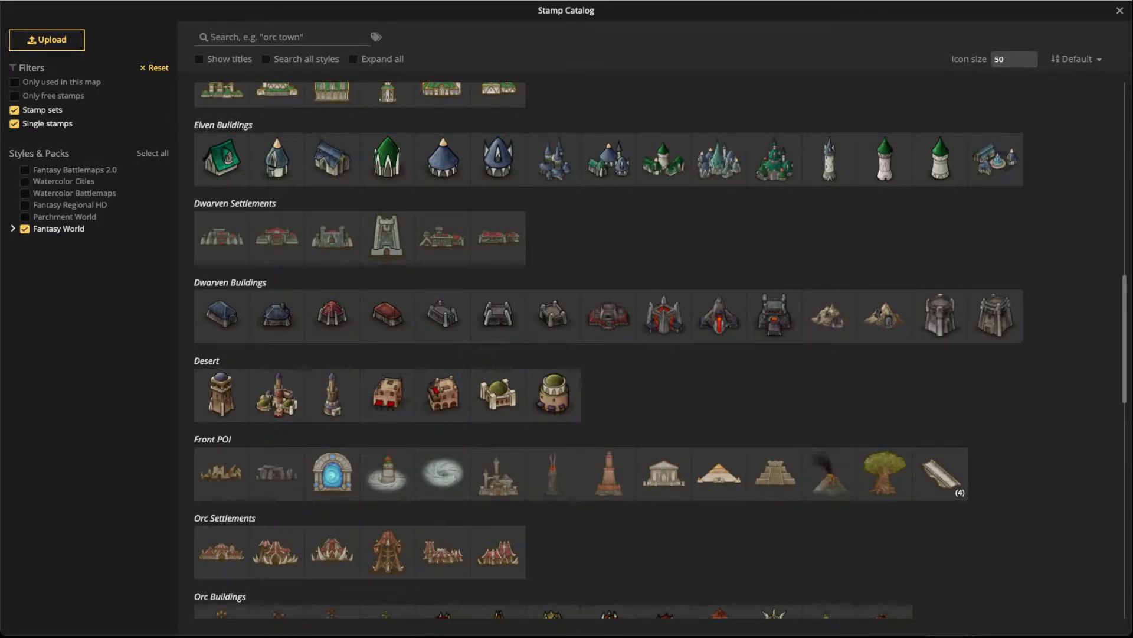
pyautogui.click(885, 473)
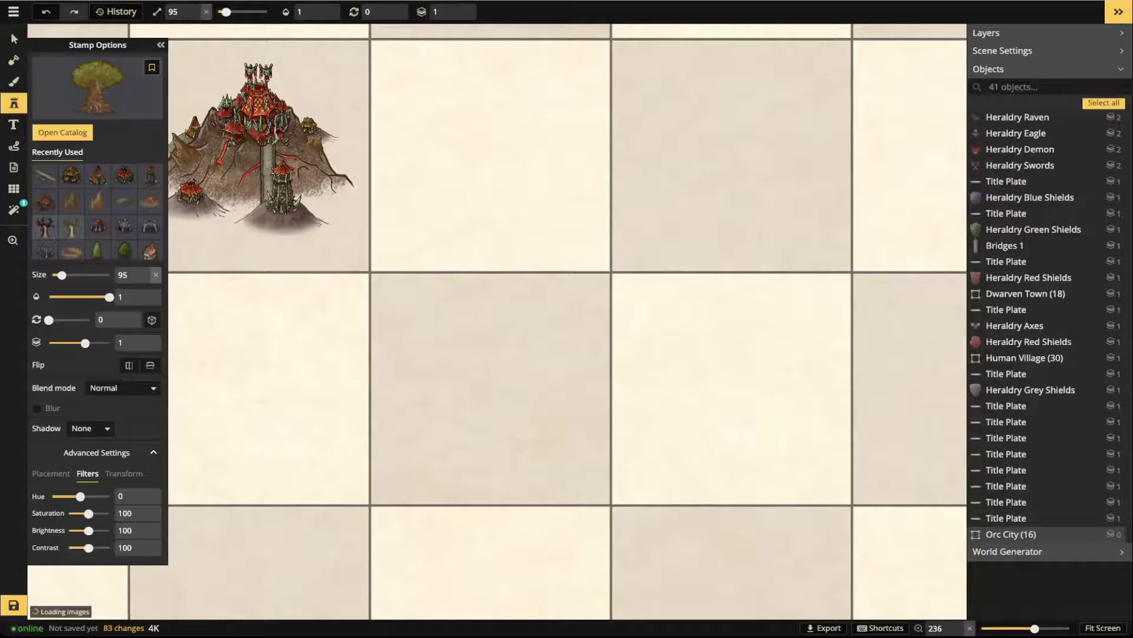
pyautogui.scroll(14, 474, 417)
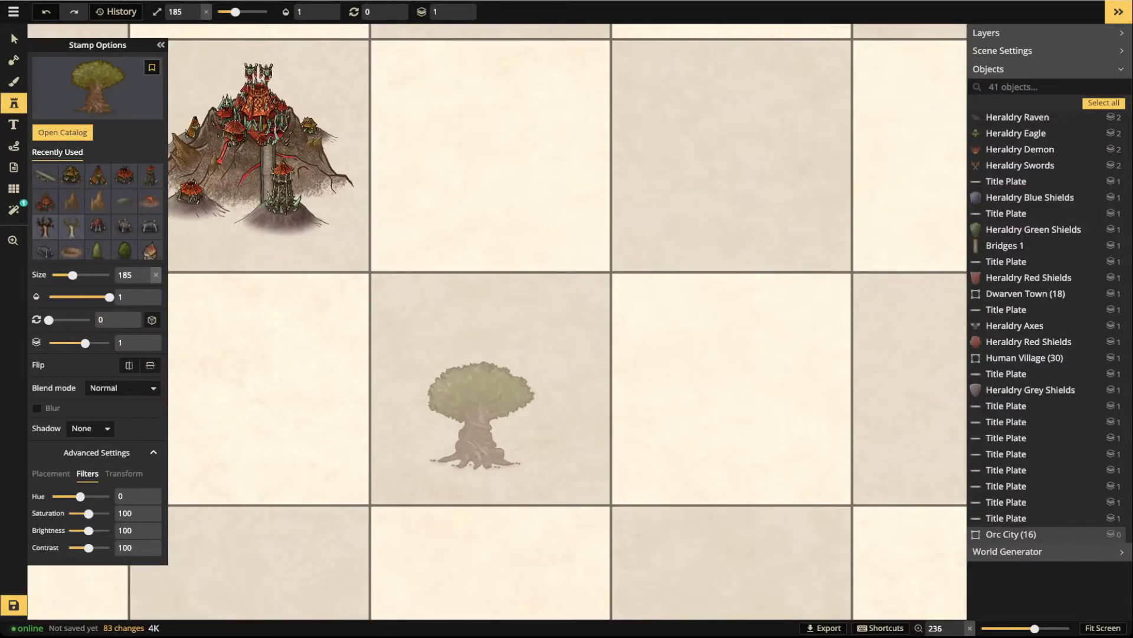
pyautogui.click(491, 413)
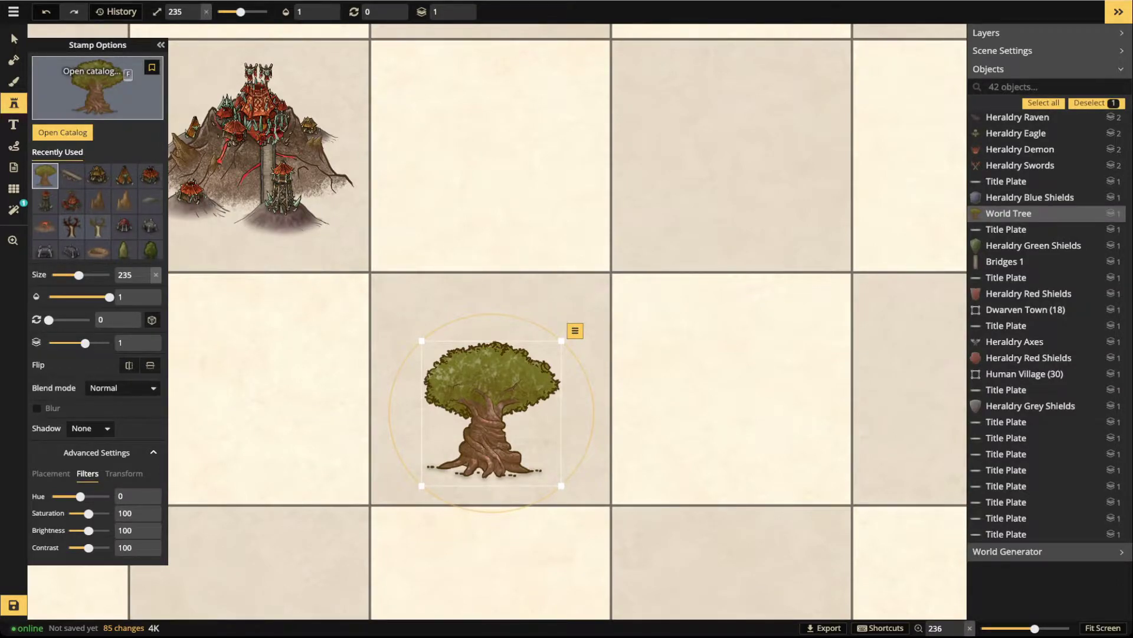
# Place the blue-roofed Elven Tower 1 stamp at size 235 rising from the World Tree's crown
pyautogui.click(97, 88)
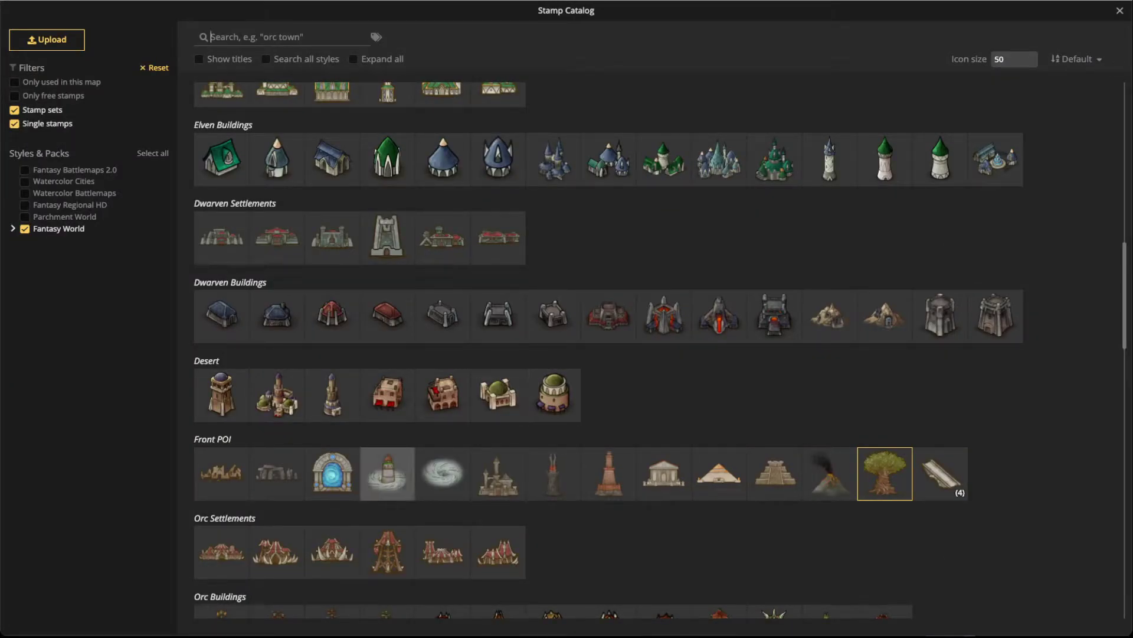
pyautogui.scroll(2, 332, 472)
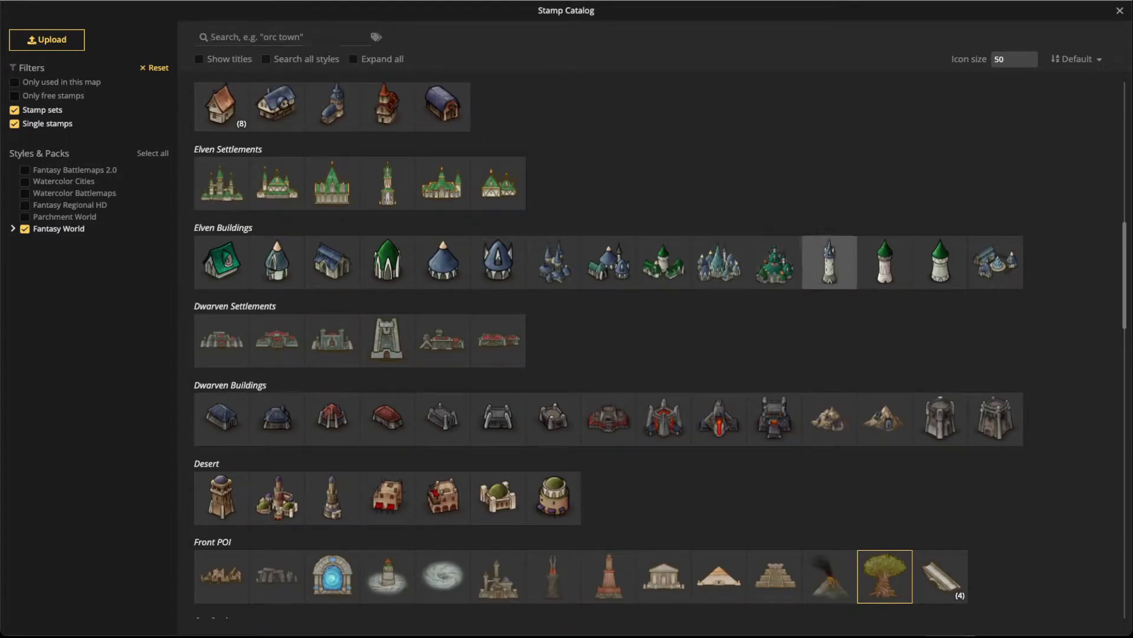
pyautogui.click(830, 262)
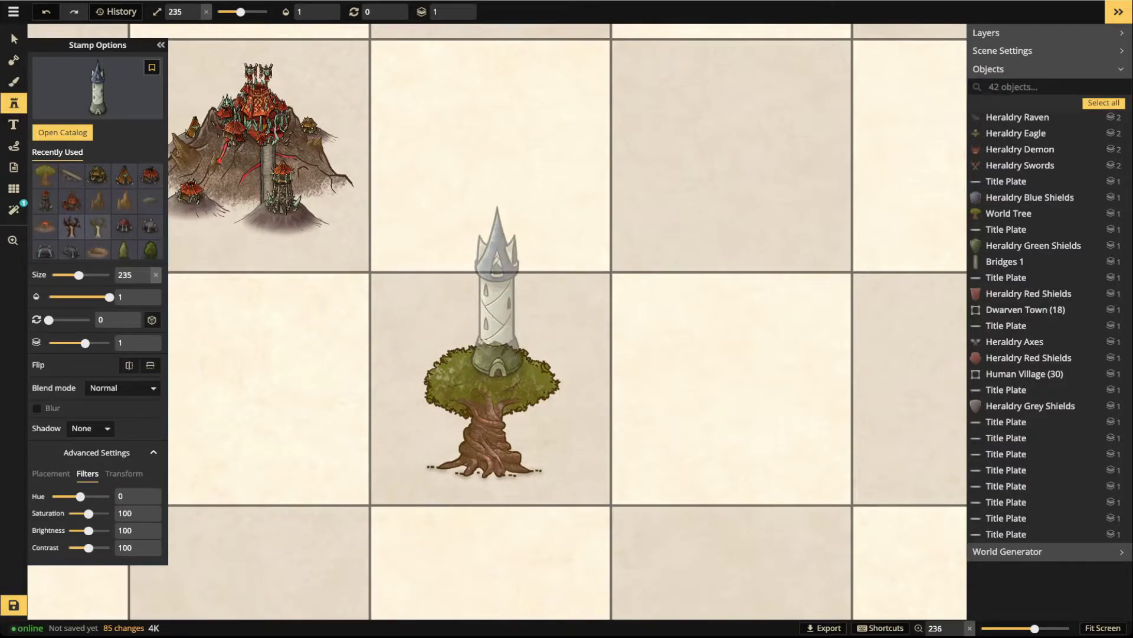
pyautogui.click(495, 294)
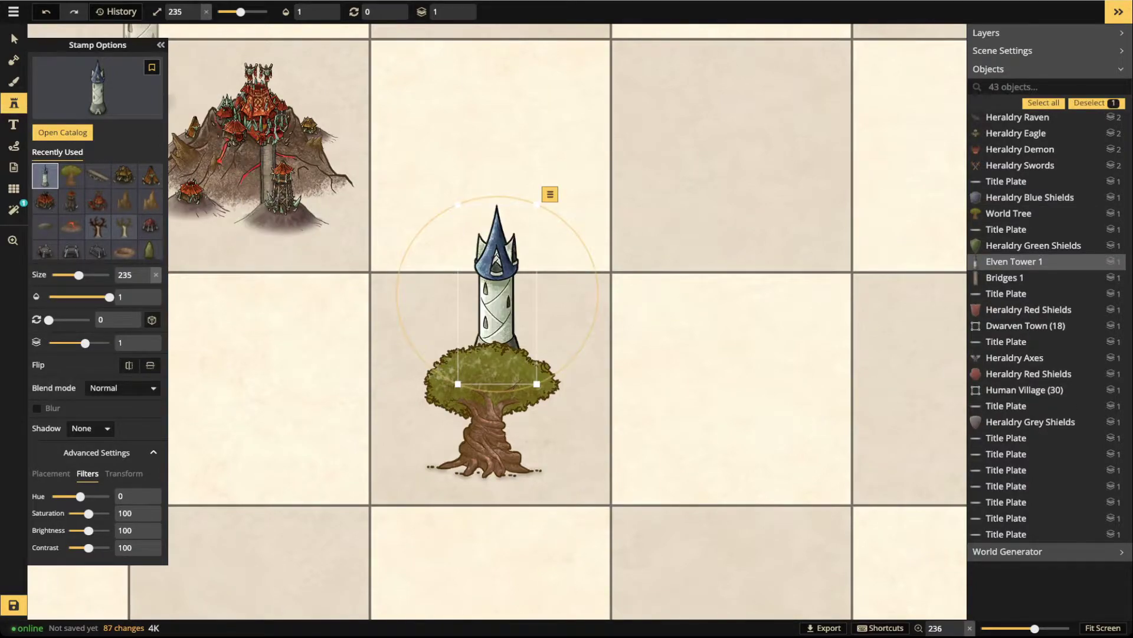
# Delete the elven tower and the World Tree from the tile
pyautogui.click(14, 38)
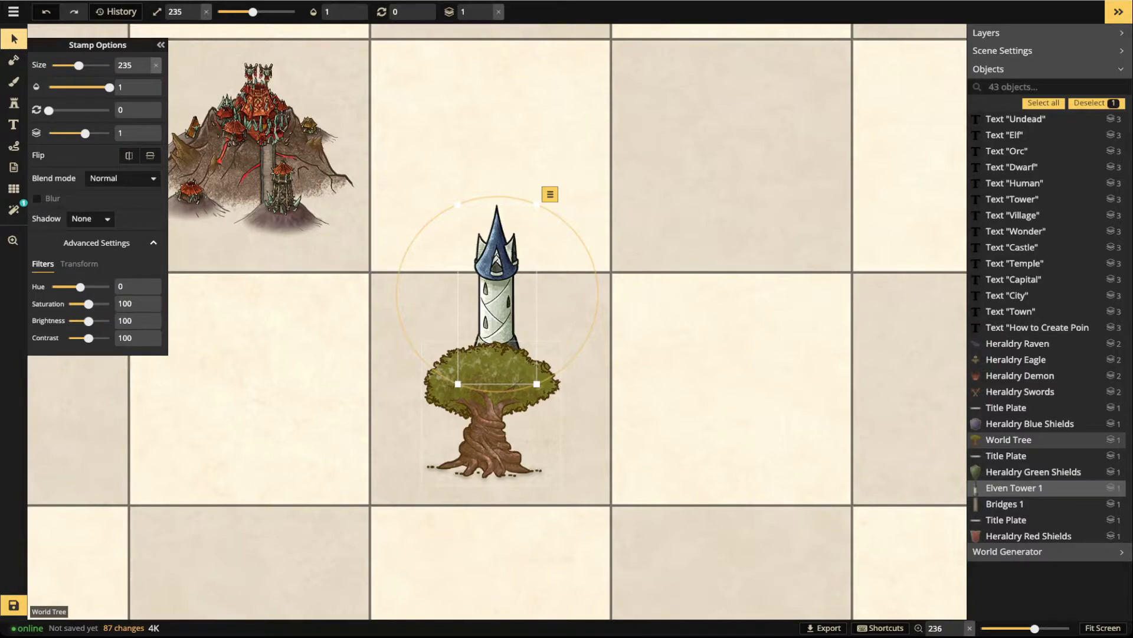
pyautogui.press('Delete')
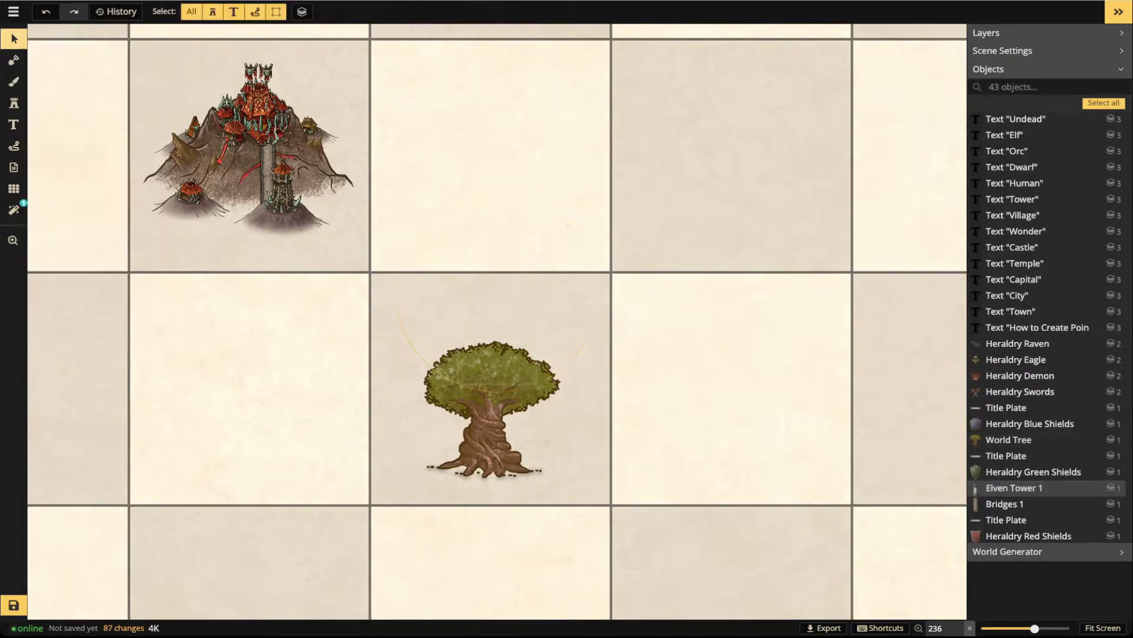
pyautogui.click(491, 414)
pyautogui.press('Delete')
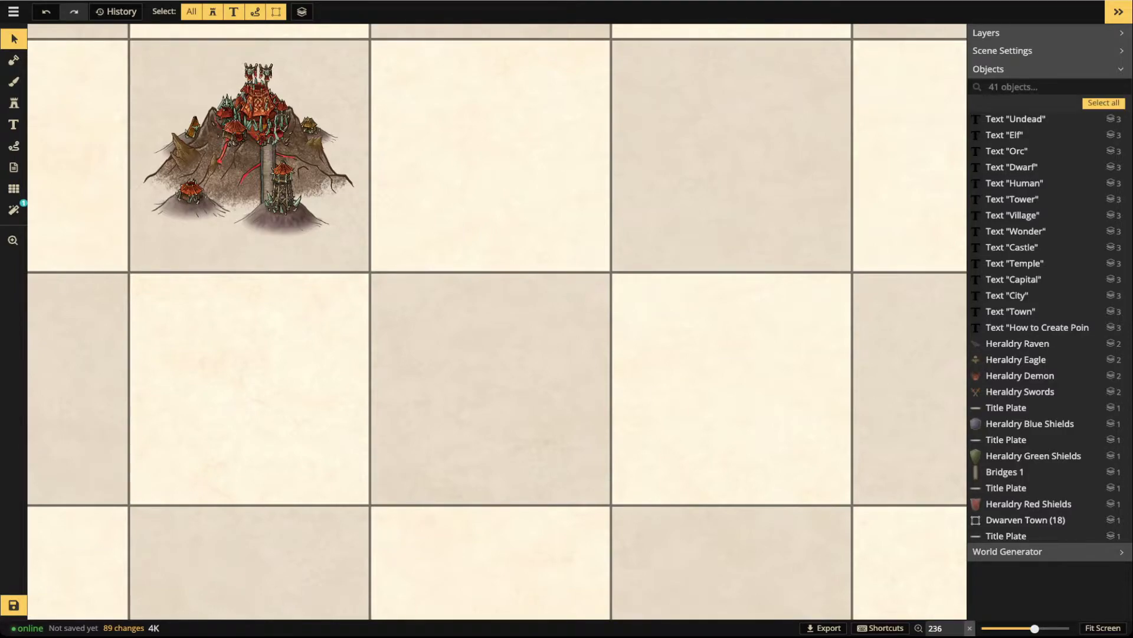
pyautogui.scroll(-5, 413, 266)
pyautogui.press('space')
pyautogui.moveTo(413, 266); pyautogui.dragTo(676, 556)
pyautogui.moveTo(497, 322); pyautogui.dragTo(227, 140)
pyautogui.moveTo(506, 395); pyautogui.dragTo(516, 253)
pyautogui.scroll(5, 504, 446)
pyautogui.press('space')
pyautogui.click(13, 240)
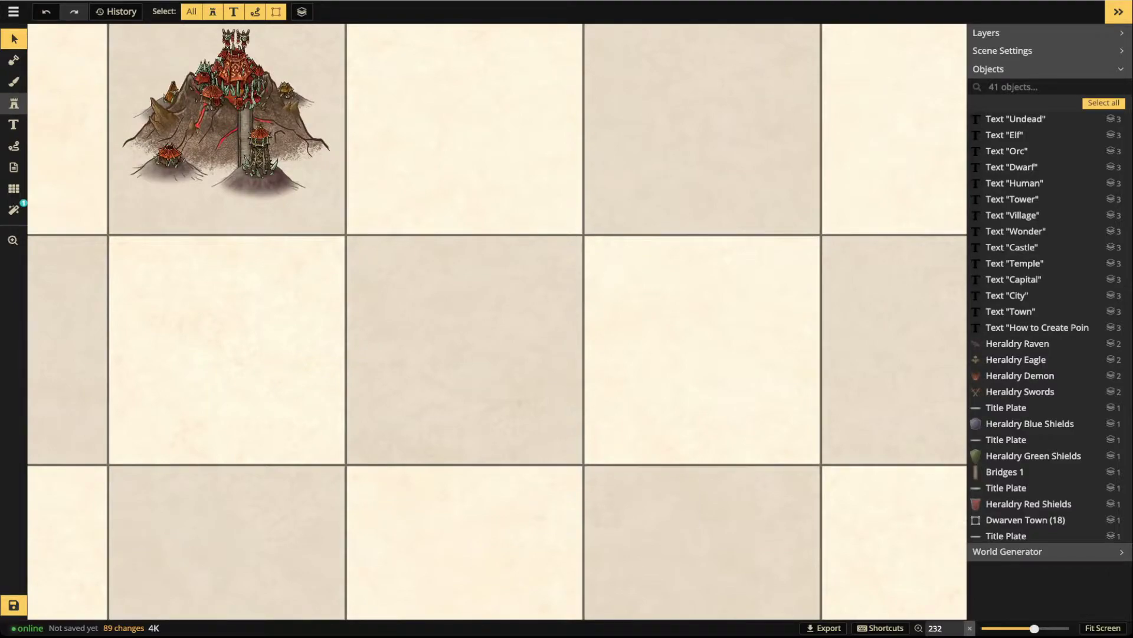
# Place a World Tree stamp in the tile diagonally below the orc city and scale it to size 165, positioned slightly above the tile's centre
pyautogui.click(13, 103)
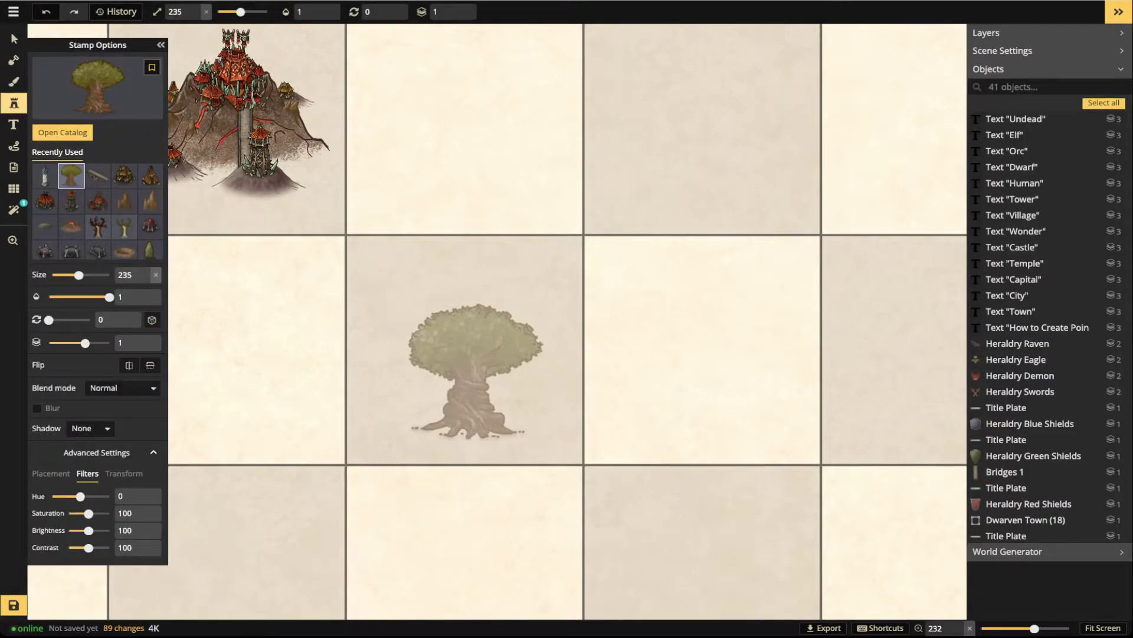
pyautogui.click(473, 371)
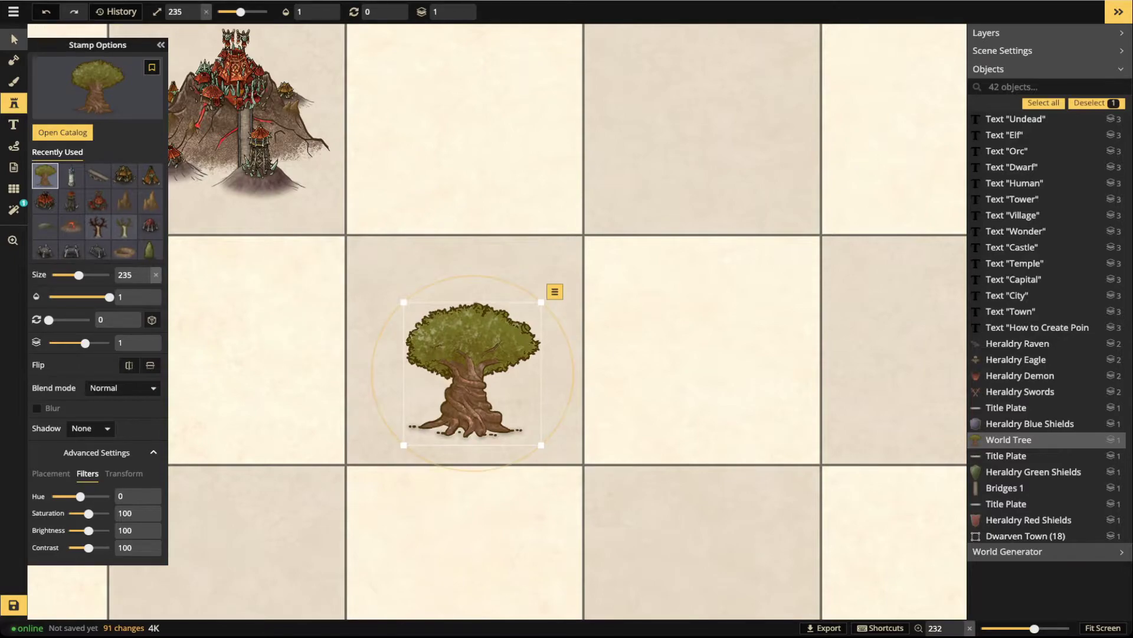
pyautogui.click(13, 39)
pyautogui.moveTo(466, 382); pyautogui.dragTo(466, 404)
pyautogui.scroll(4, 467, 404)
pyautogui.moveTo(582, 431); pyautogui.dragTo(530, 378)
pyautogui.moveTo(472, 334); pyautogui.dragTo(471, 368)
pyautogui.moveTo(527, 412); pyautogui.dragTo(549, 435)
pyautogui.moveTo(471, 353); pyautogui.dragTo(469, 344)
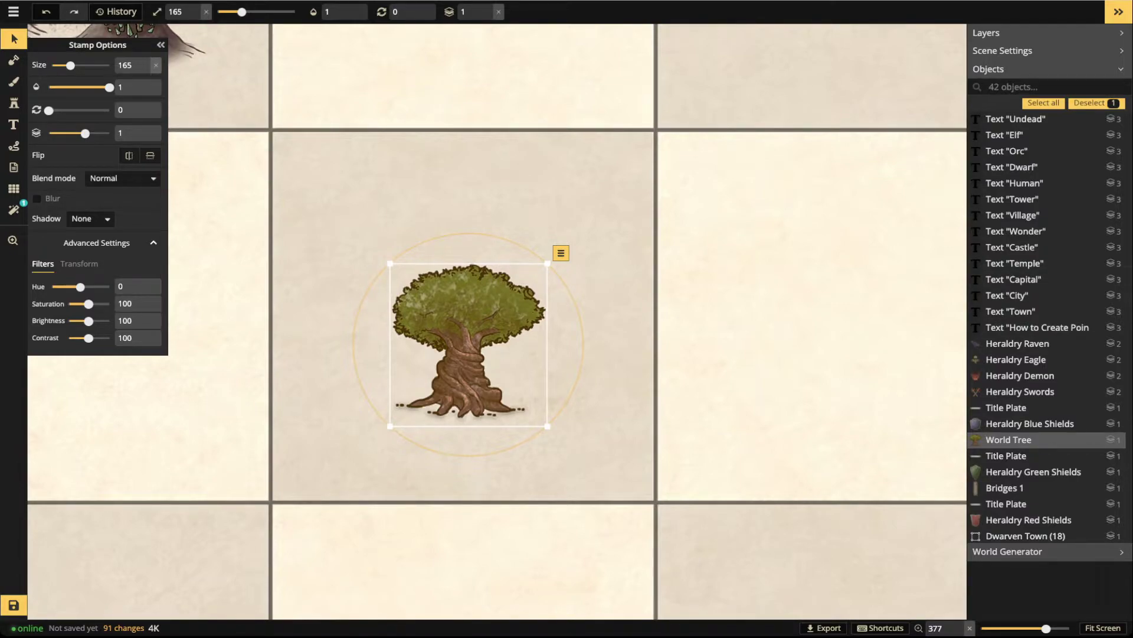
pyautogui.moveTo(469, 345); pyautogui.dragTo(465, 296)
# Place a Whirlpool stamp at size 175 around the World Tree's roots and set its layer to 0, beneath the tree
pyautogui.press('s')
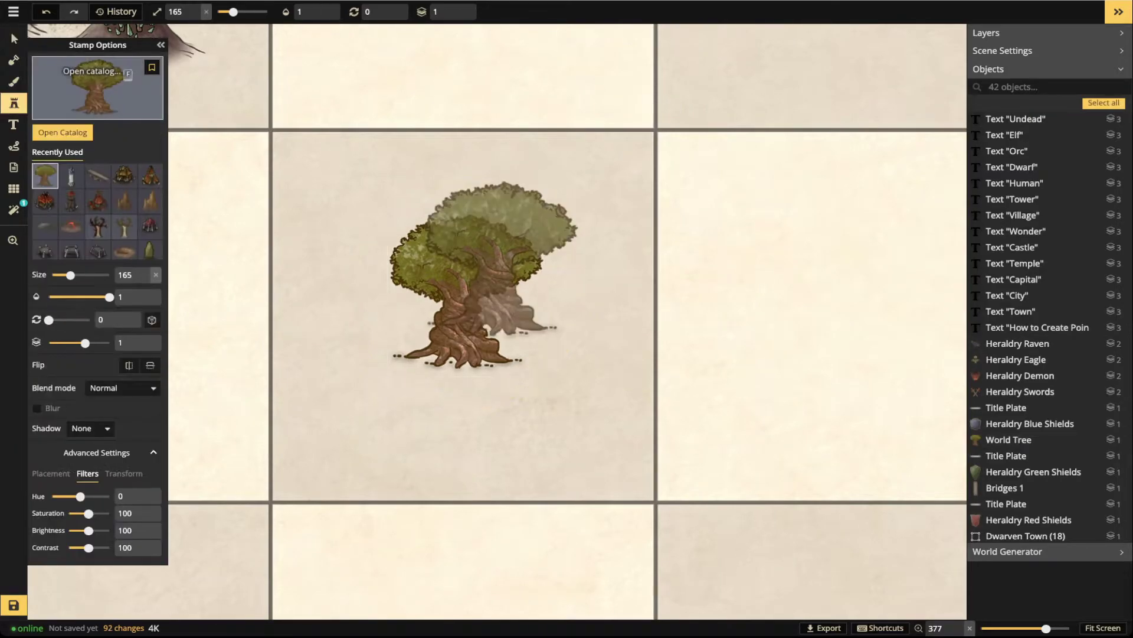
pyautogui.press('c')
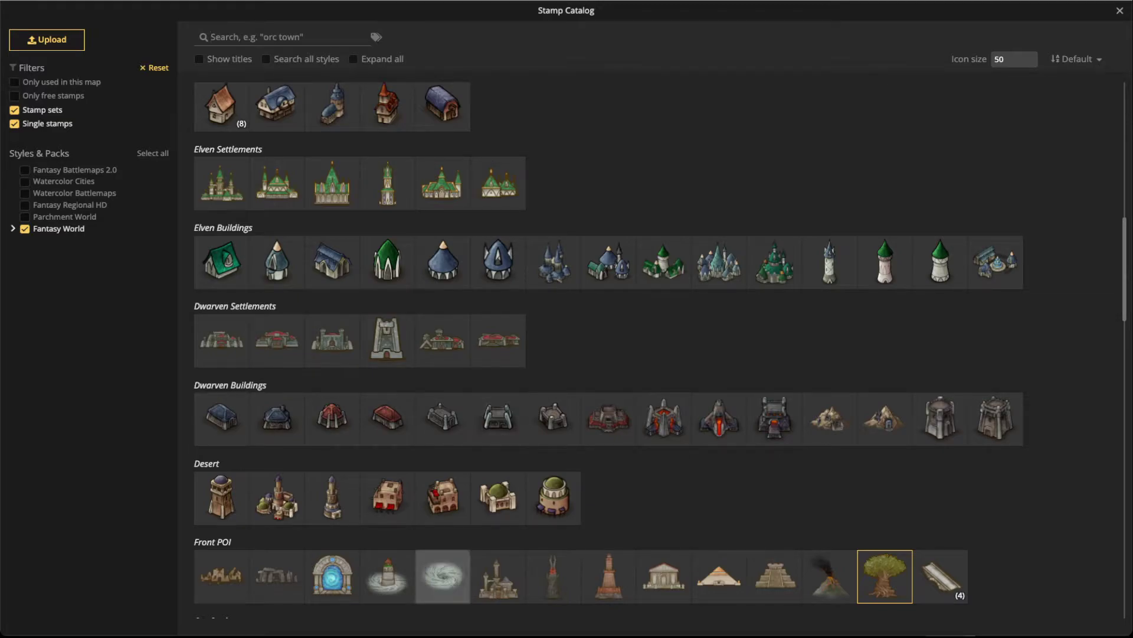
pyautogui.click(443, 576)
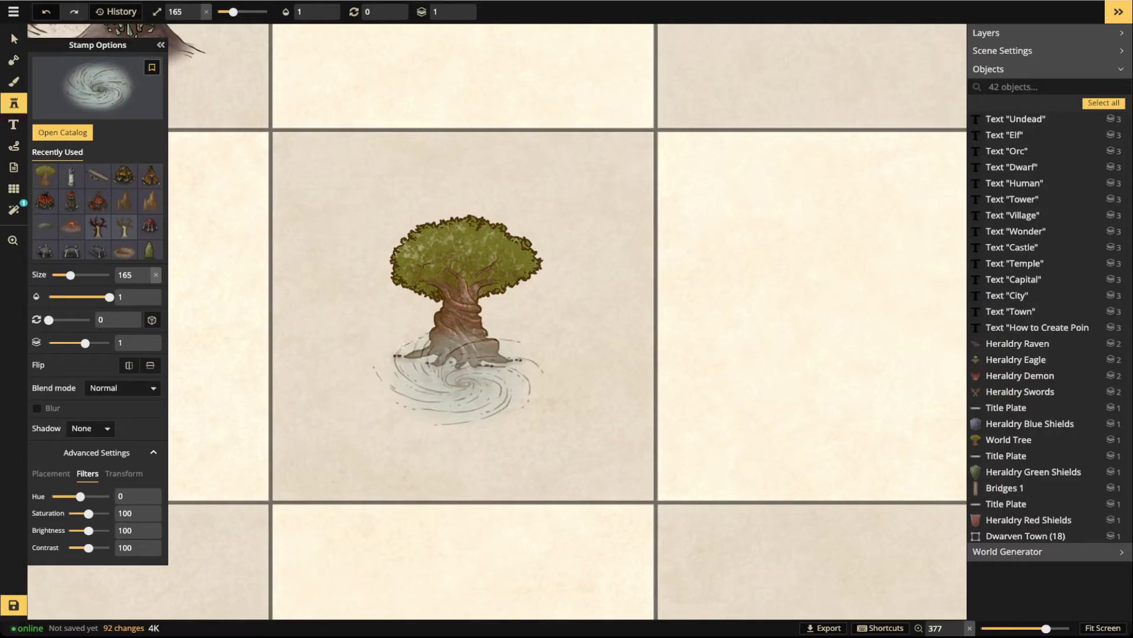
pyautogui.click(458, 373)
pyautogui.click(14, 38)
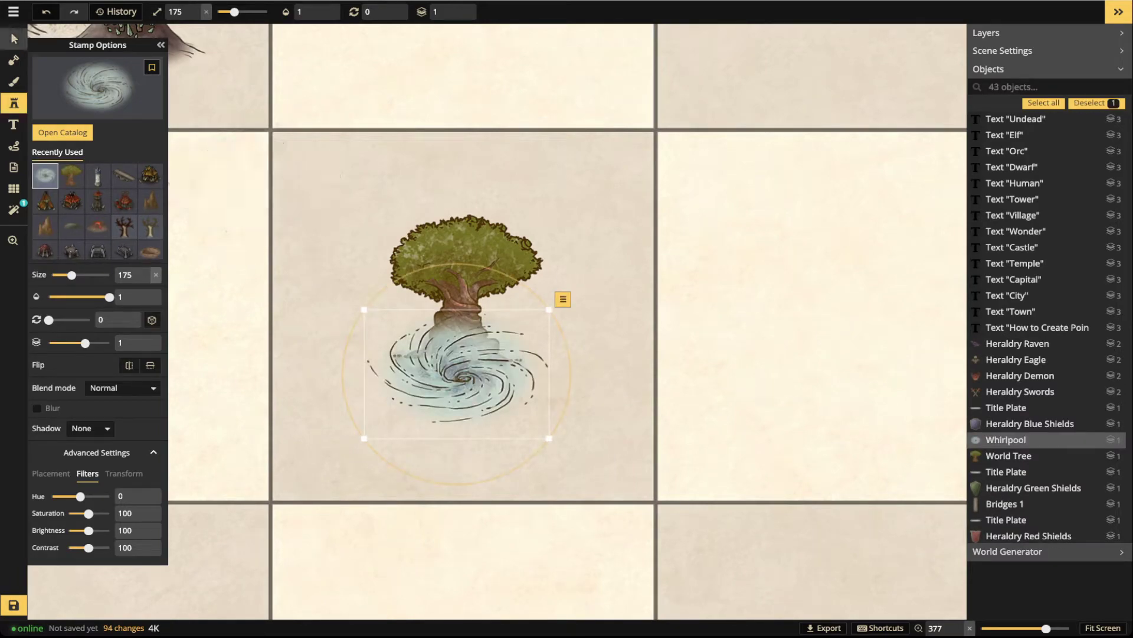
pyautogui.click(487, 16)
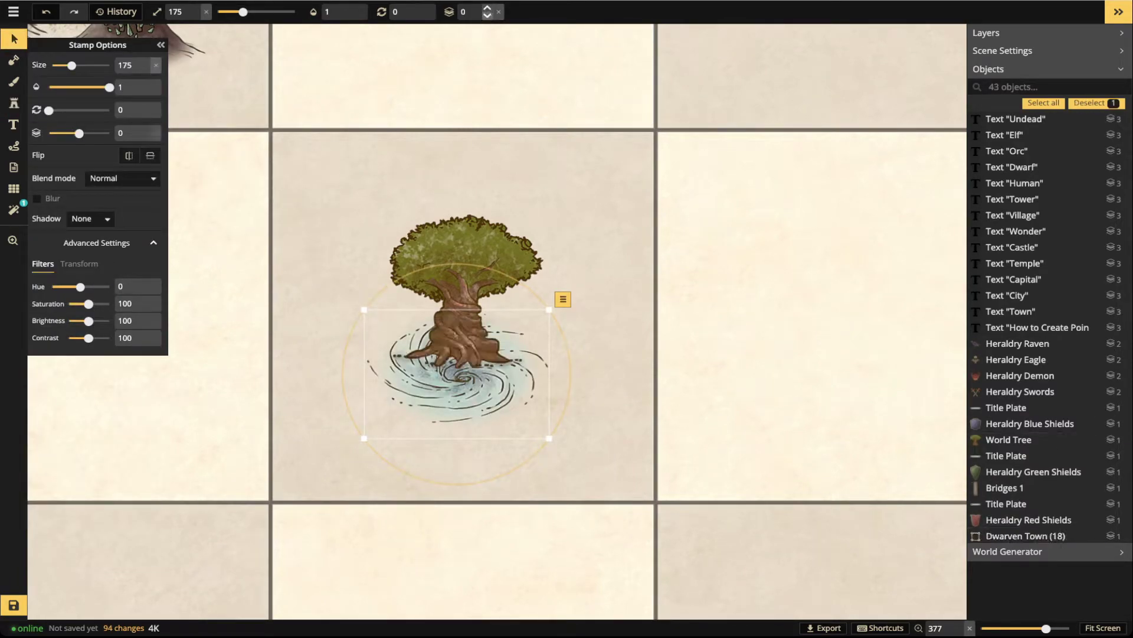
# Move the World Tree and whirlpool closer together so the roots stand in the water, and enlarge the whirlpool to size 185
pyautogui.moveTo(458, 389); pyautogui.dragTo(460, 369)
pyautogui.moveTo(354, 206); pyautogui.dragTo(554, 399)
pyautogui.moveTo(460, 266); pyautogui.dragTo(462, 276)
pyautogui.click(463, 399)
pyautogui.scroll(4, 461, 376)
pyautogui.scroll(-2, 462, 376)
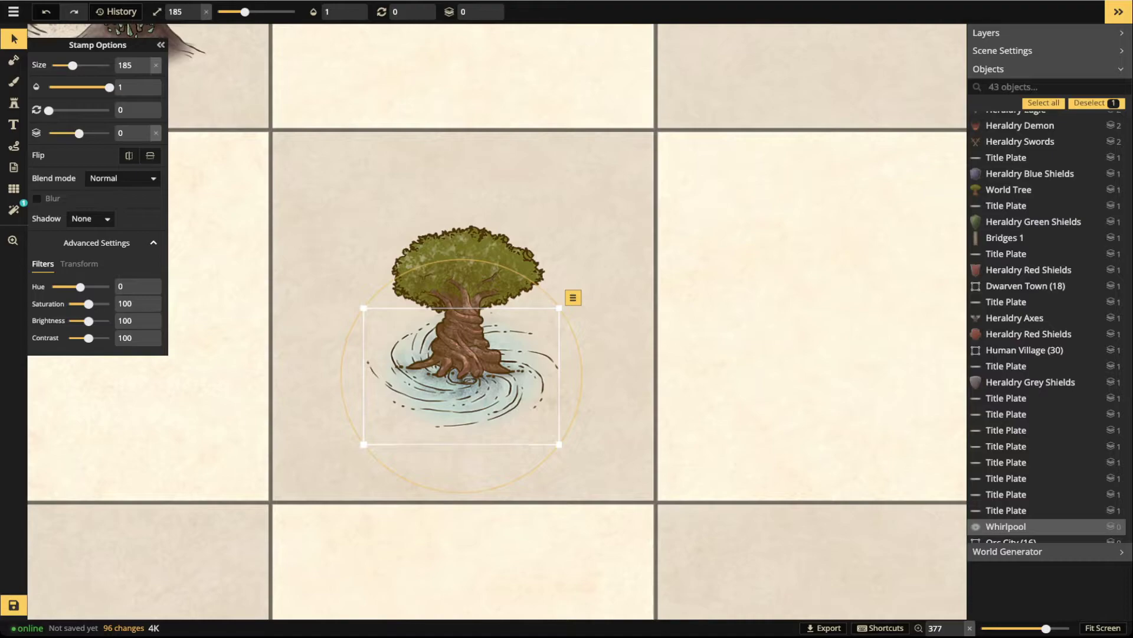
# Flatten the whirlpool to a height of 66 and recentre it under the tree's roots
pyautogui.click(78, 263)
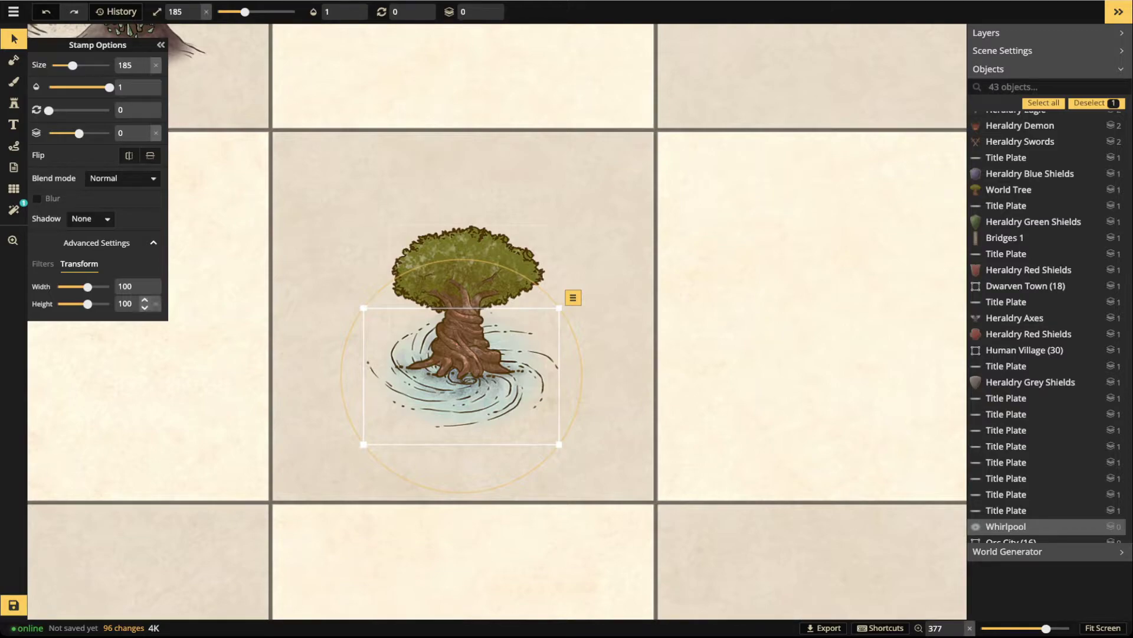
pyautogui.moveTo(87, 303); pyautogui.dragTo(82, 303)
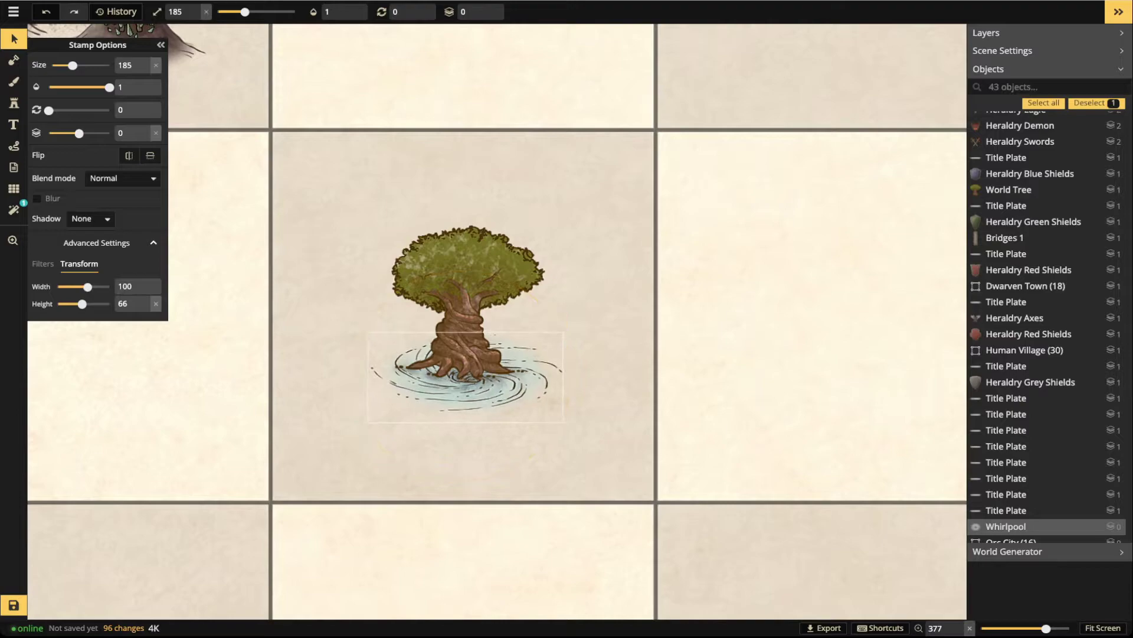
pyautogui.moveTo(464, 384); pyautogui.dragTo(461, 383)
# Select the World Tree and whirlpool together and enlarge them to size 192
pyautogui.moveTo(387, 213); pyautogui.dragTo(546, 397)
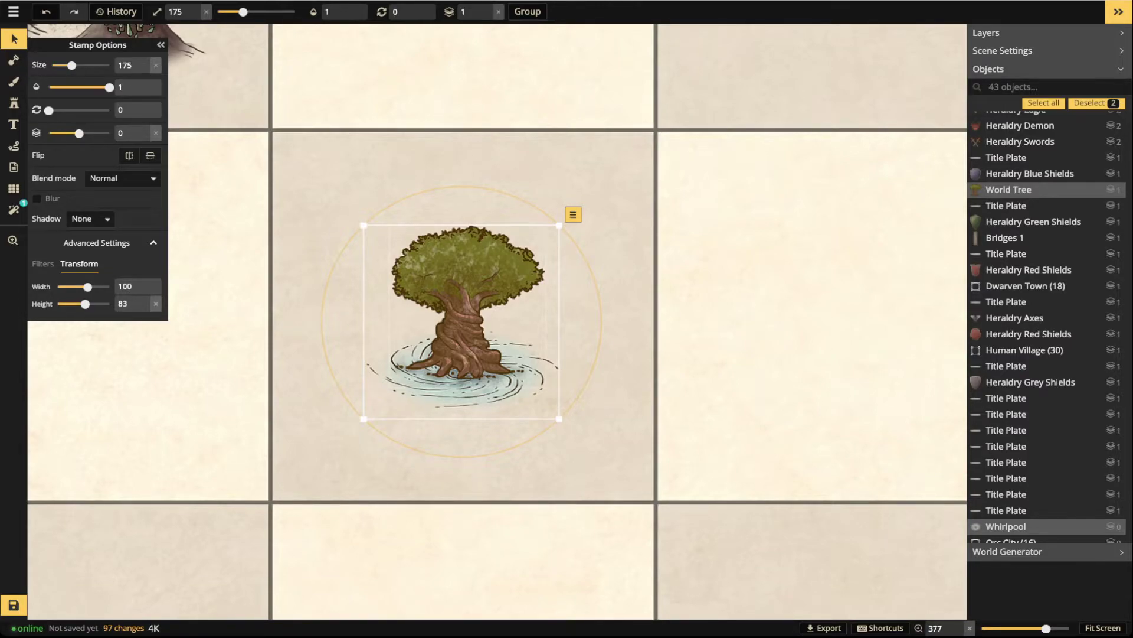
pyautogui.moveTo(367, 127); pyautogui.dragTo(579, 438)
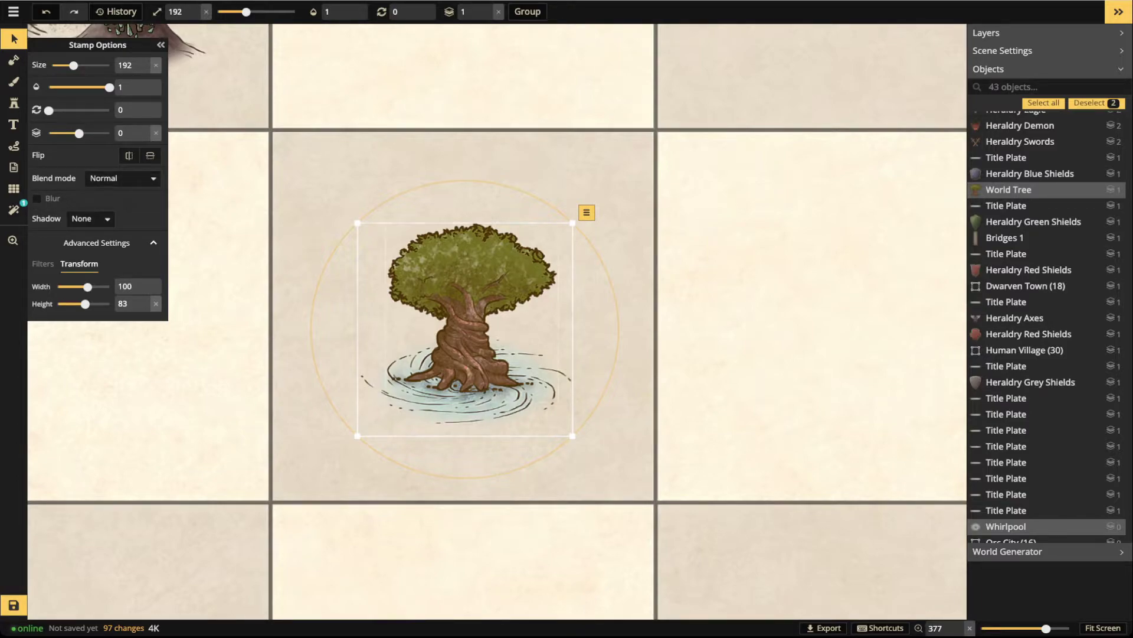
# Place an Elven Capital stamp at size 112 on the World Tree's crown and set its layer to 2, above the tree
pyautogui.click(14, 103)
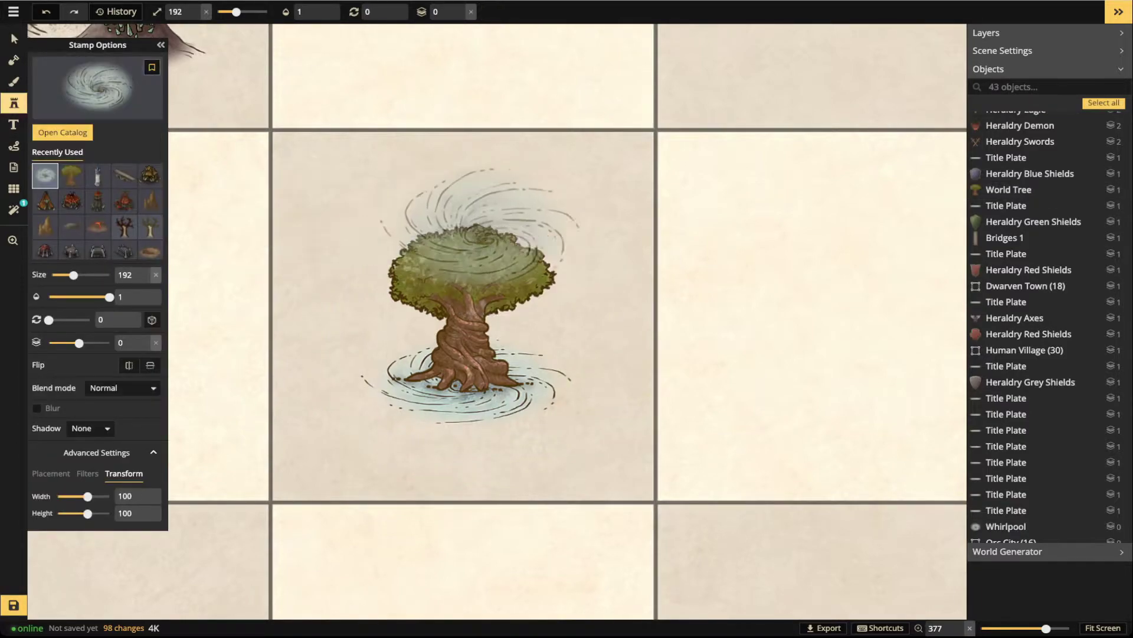
pyautogui.press('f')
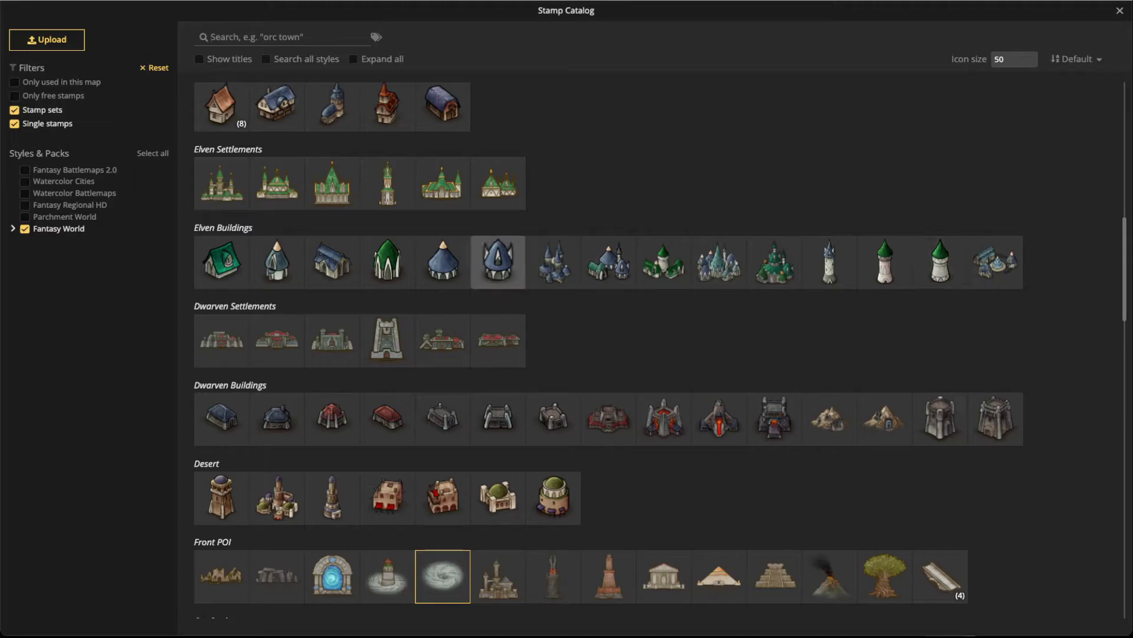
pyautogui.click(553, 262)
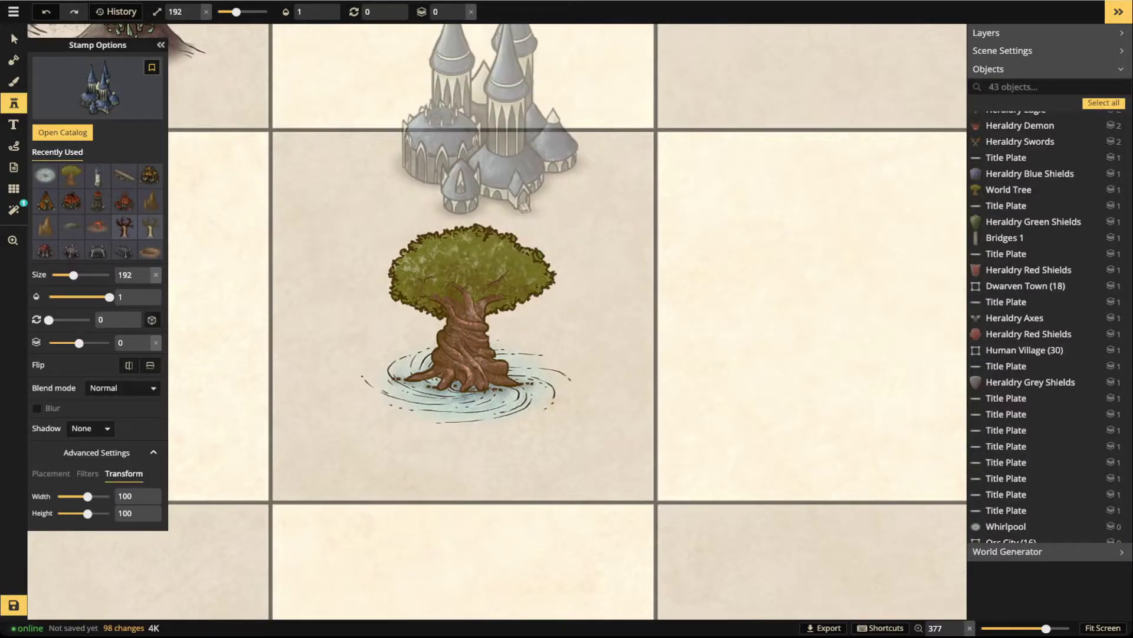
pyautogui.press('[')
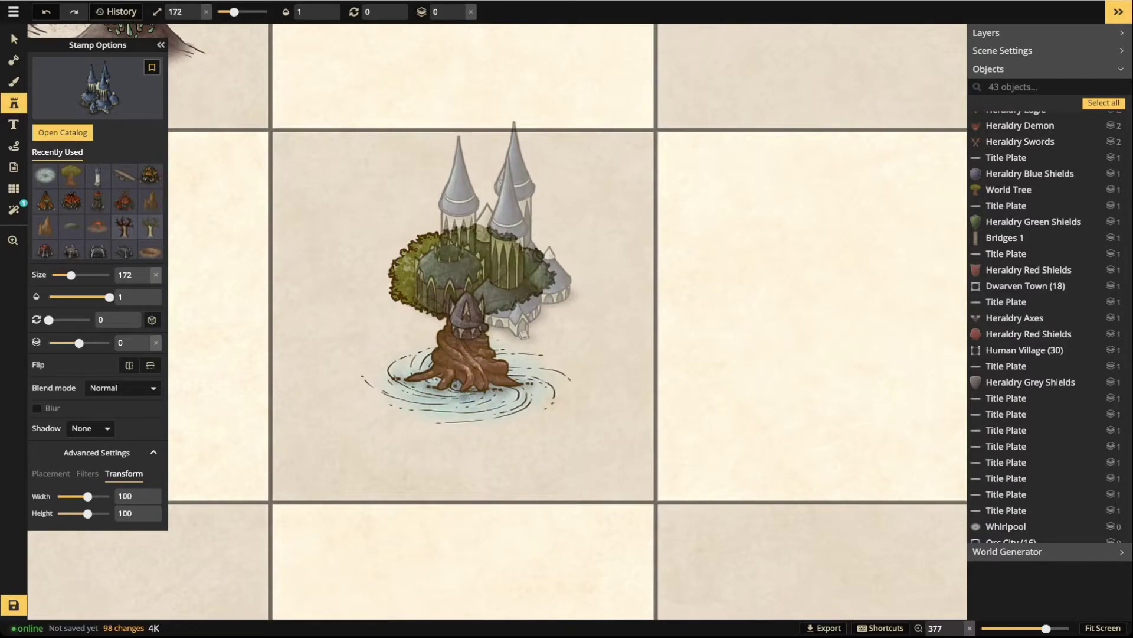
pyautogui.press('[')
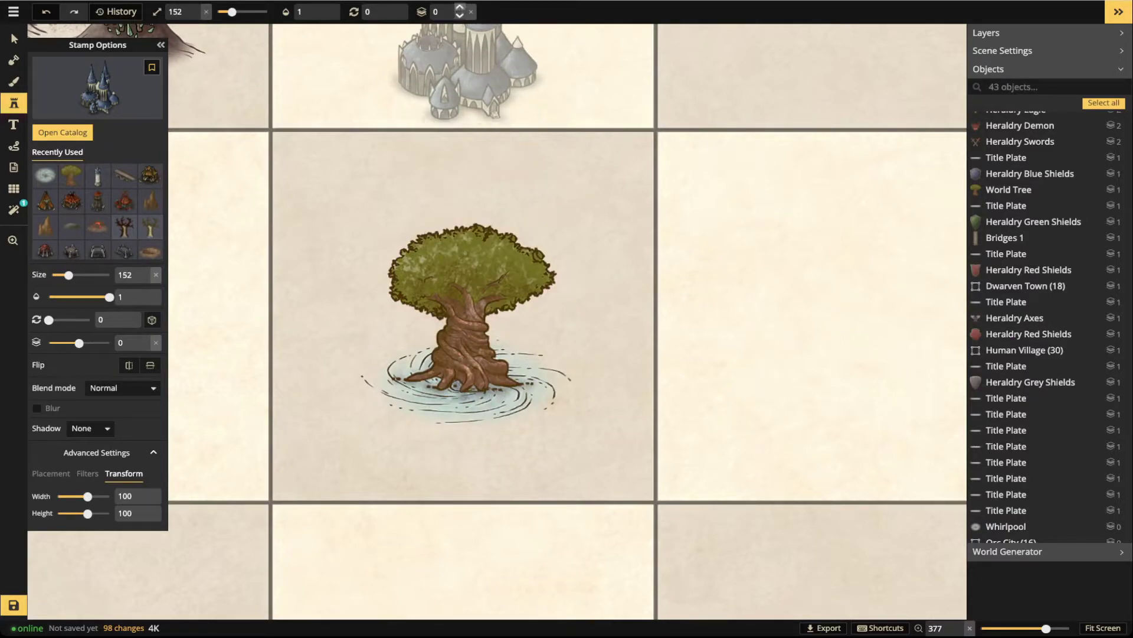
pyautogui.scroll(-3, 470, 189)
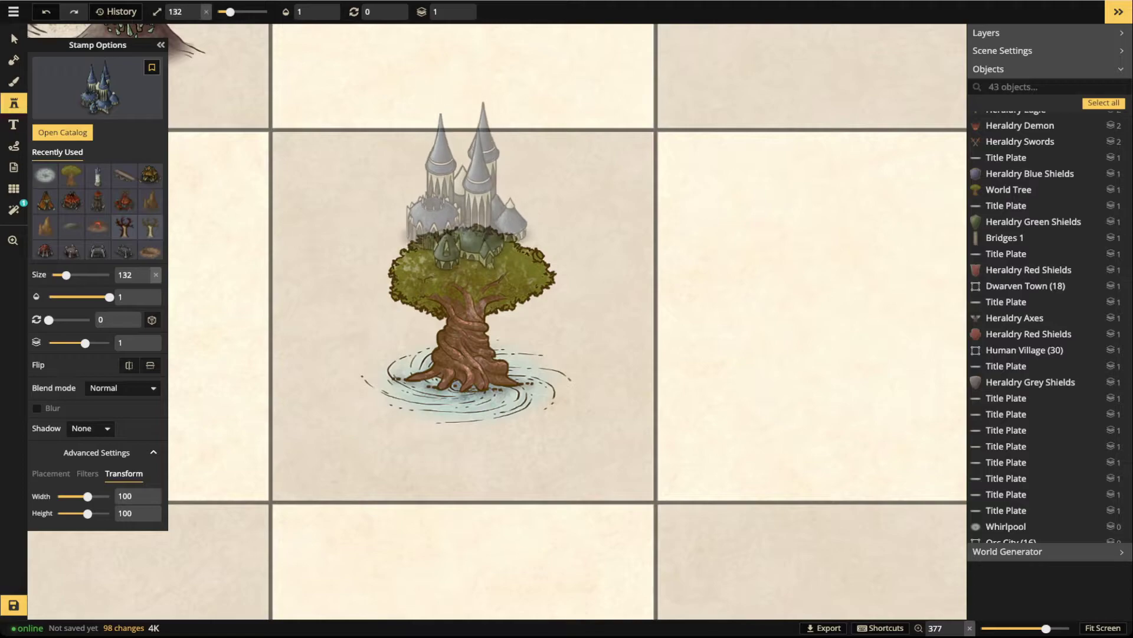
pyautogui.scroll(-1, 469, 189)
pyautogui.click(462, 209)
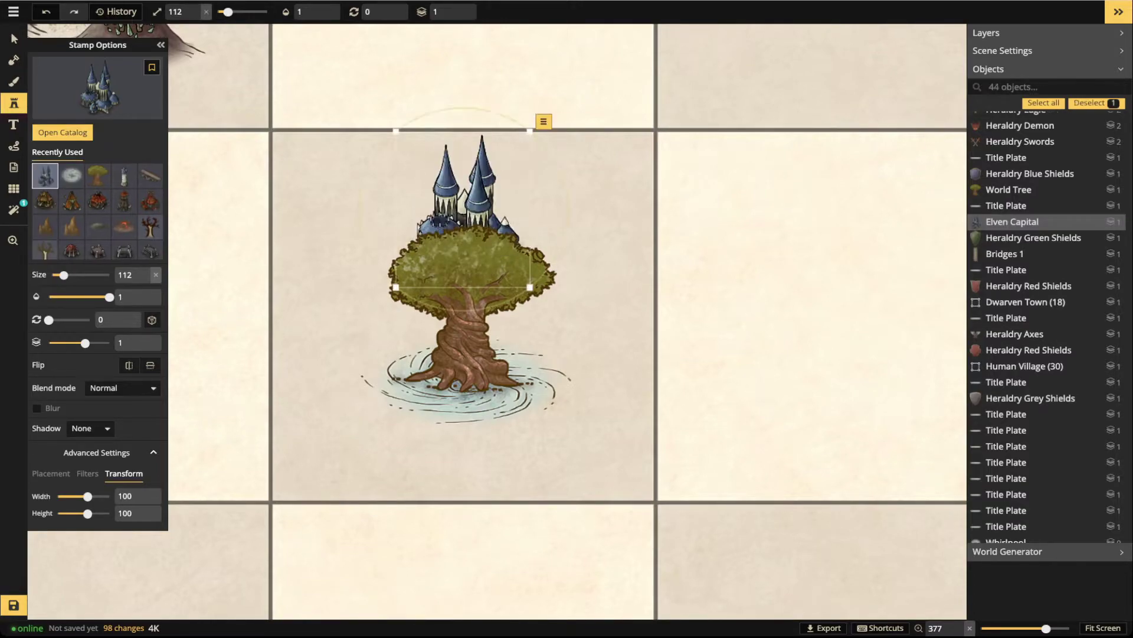
pyautogui.click(471, 8)
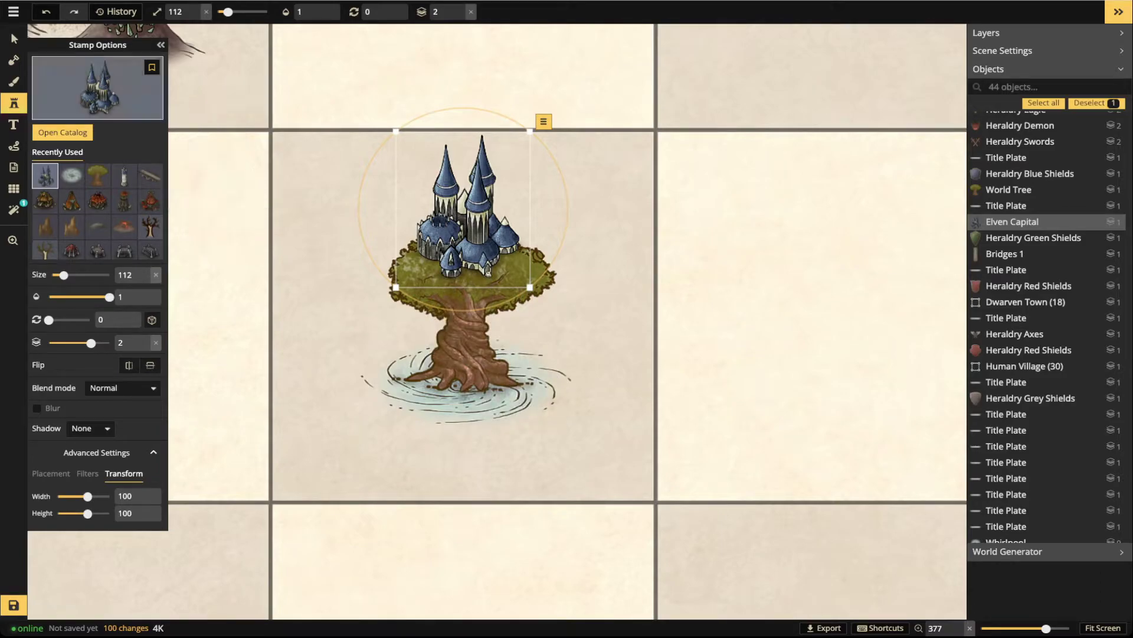
# Move the Elven Capital slightly lower and fine-tune its sideways position so it sits centred on the World Tree's crown
pyautogui.click(14, 38)
pyautogui.scroll(2, 389, 266)
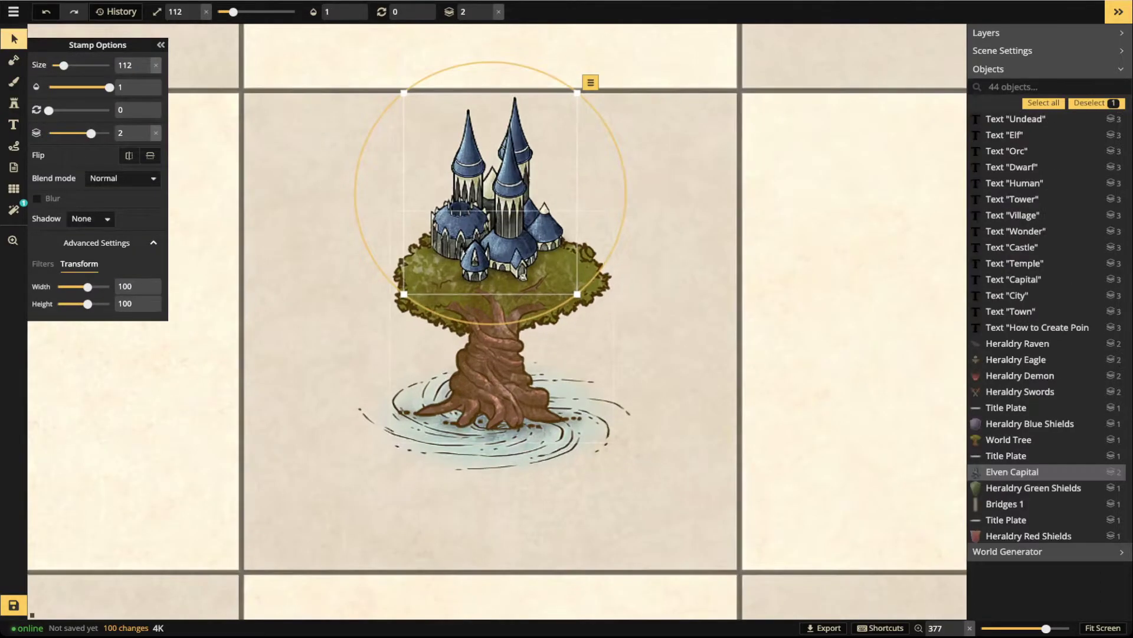
pyautogui.scroll(2, 502, 304)
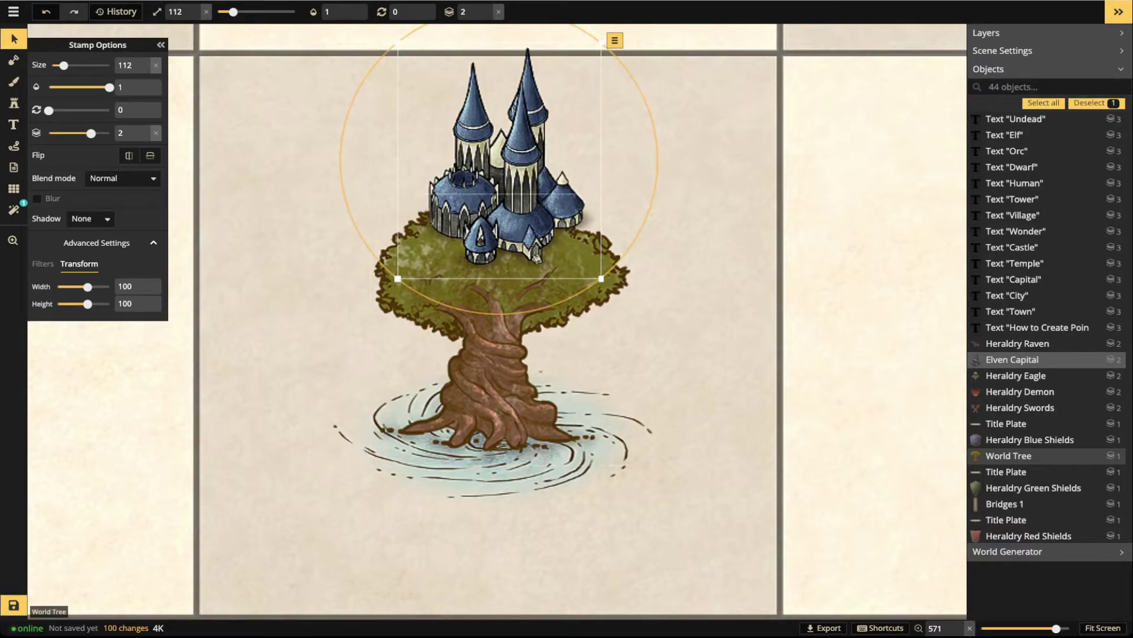
pyautogui.moveTo(536, 258)
pyautogui.mouseDown()
pyautogui.moveTo(519, 278)
pyautogui.moveTo(528, 278)
pyautogui.mouseUp()
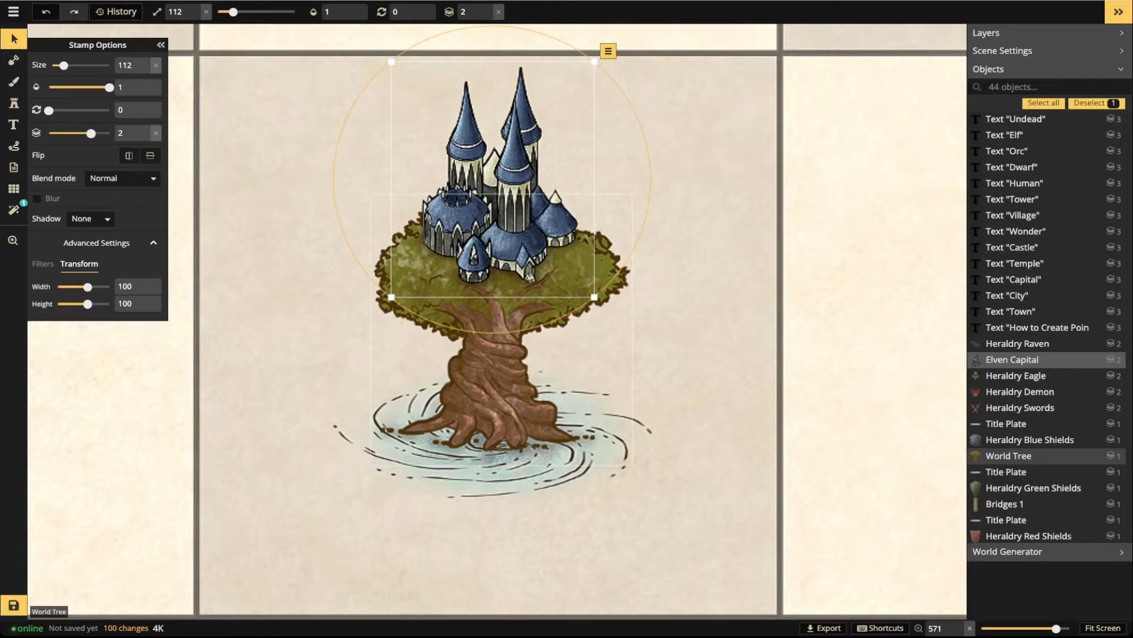
pyautogui.click(494, 377)
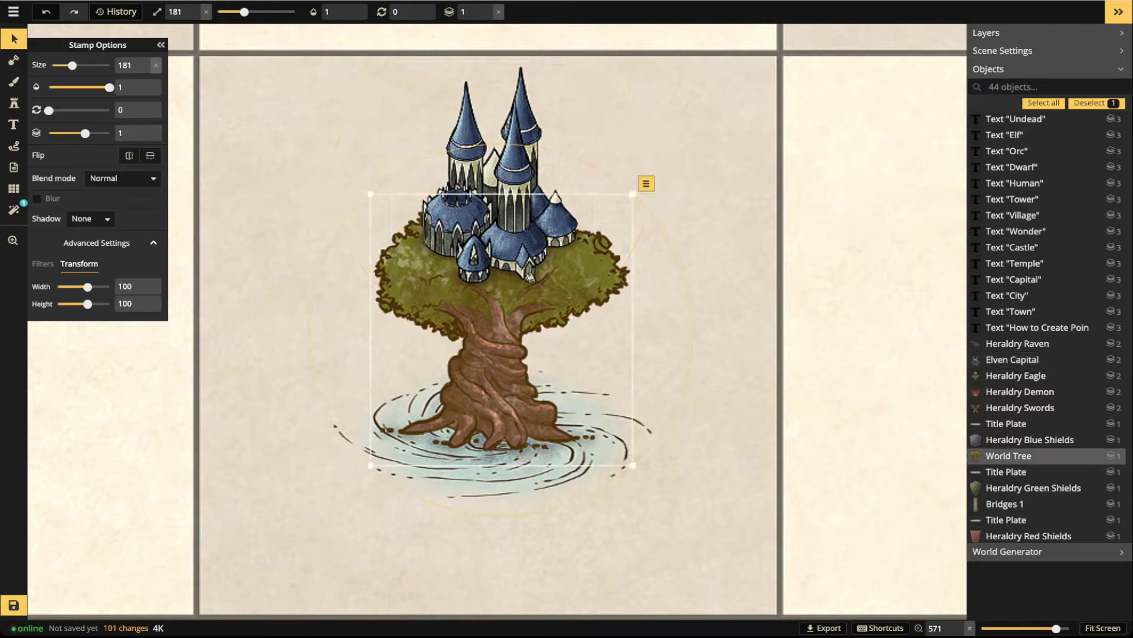
pyautogui.moveTo(493, 224); pyautogui.dragTo(495, 226)
pyautogui.moveTo(530, 277); pyautogui.dragTo(524, 275)
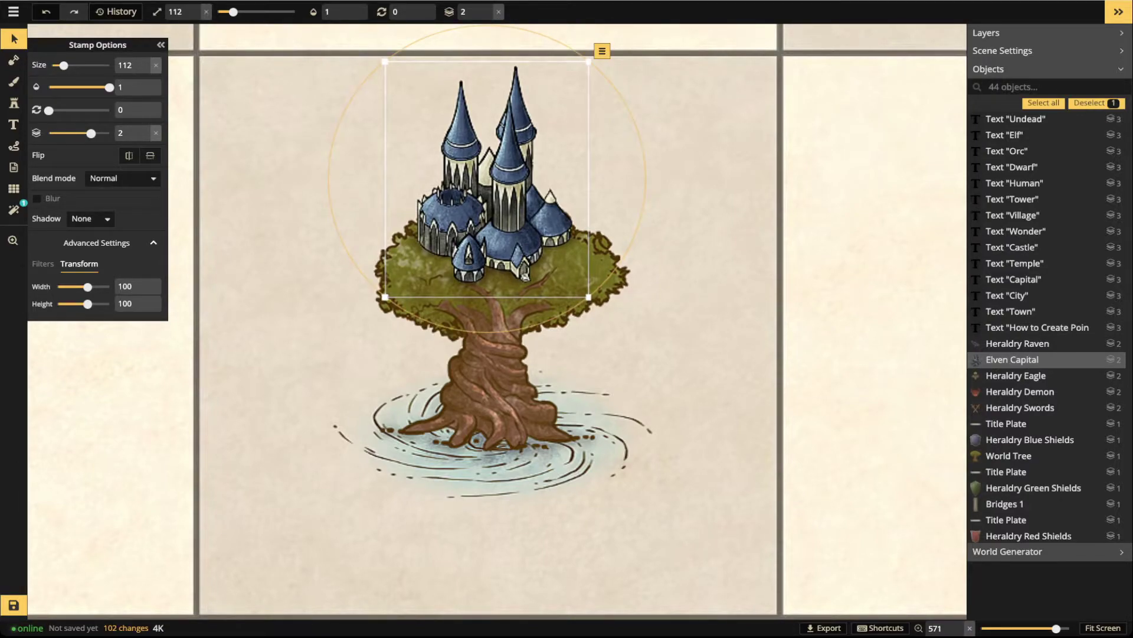
pyautogui.moveTo(523, 276); pyautogui.dragTo(526, 277)
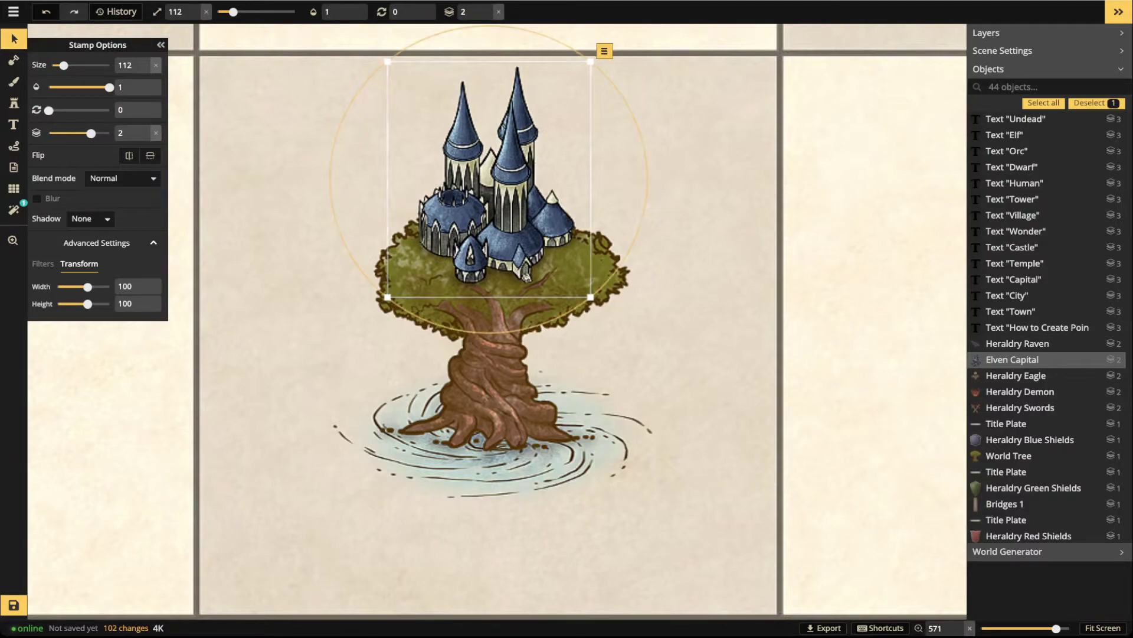
# Plant five Trees 3 stamps at size 72 around the round hall on the Elven Capital's left side
pyautogui.click(14, 103)
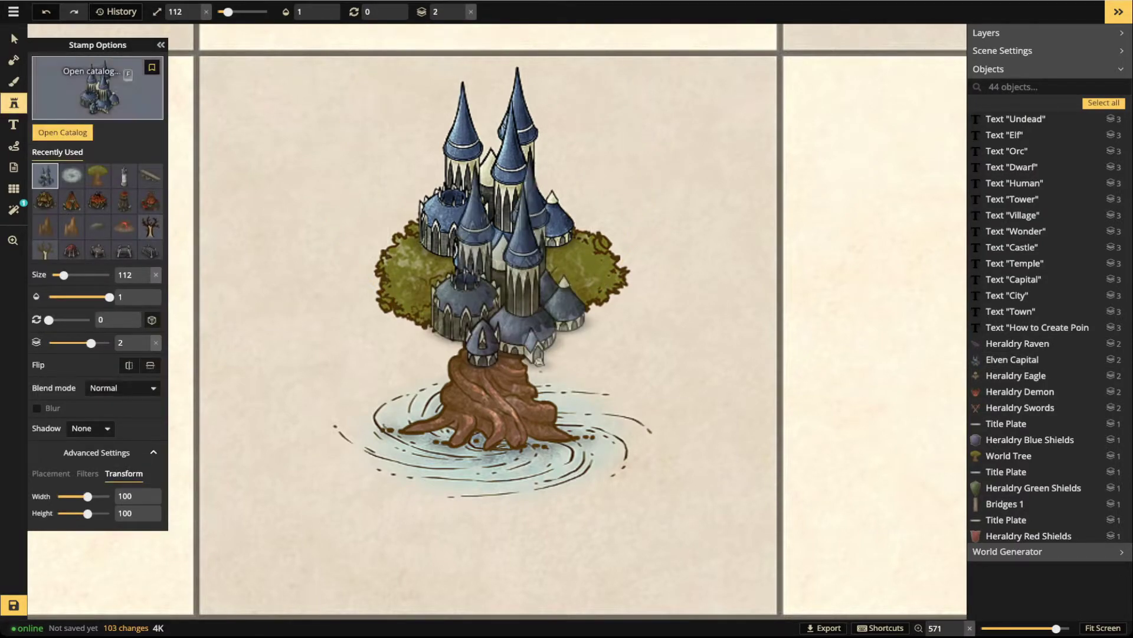
pyautogui.press('f')
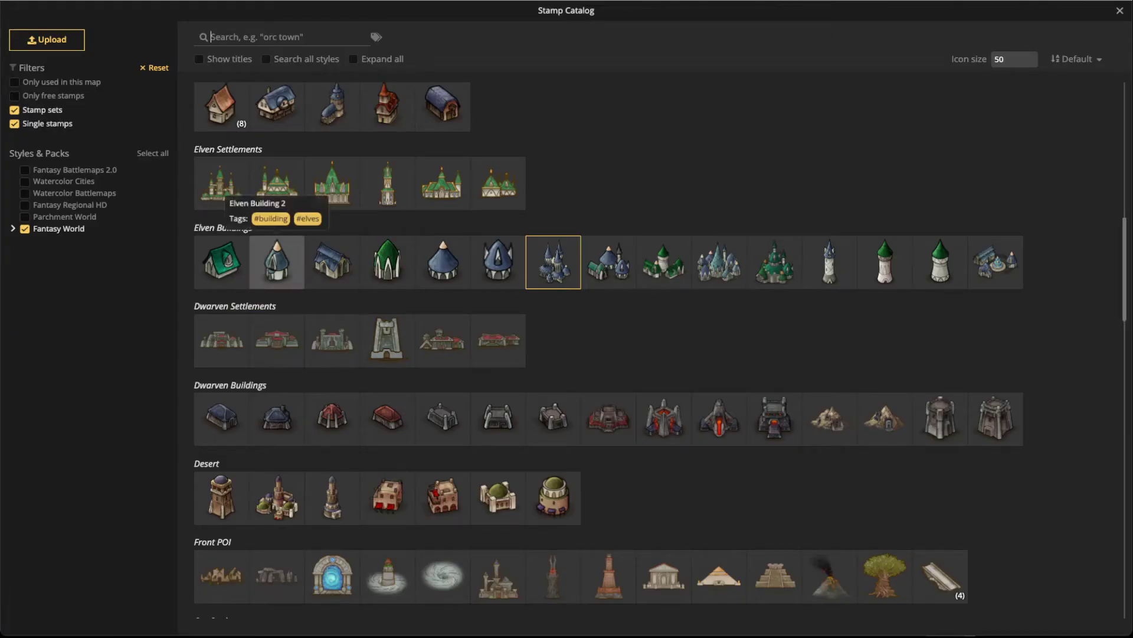
pyautogui.scroll(-4, 387, 418)
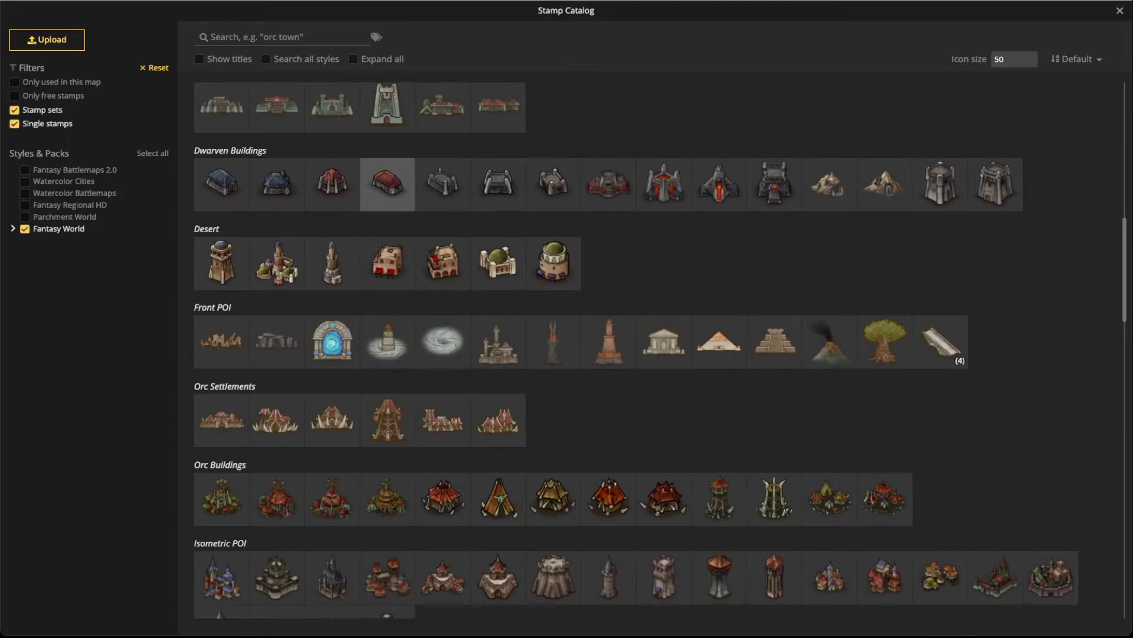
pyautogui.scroll(8, 388, 183)
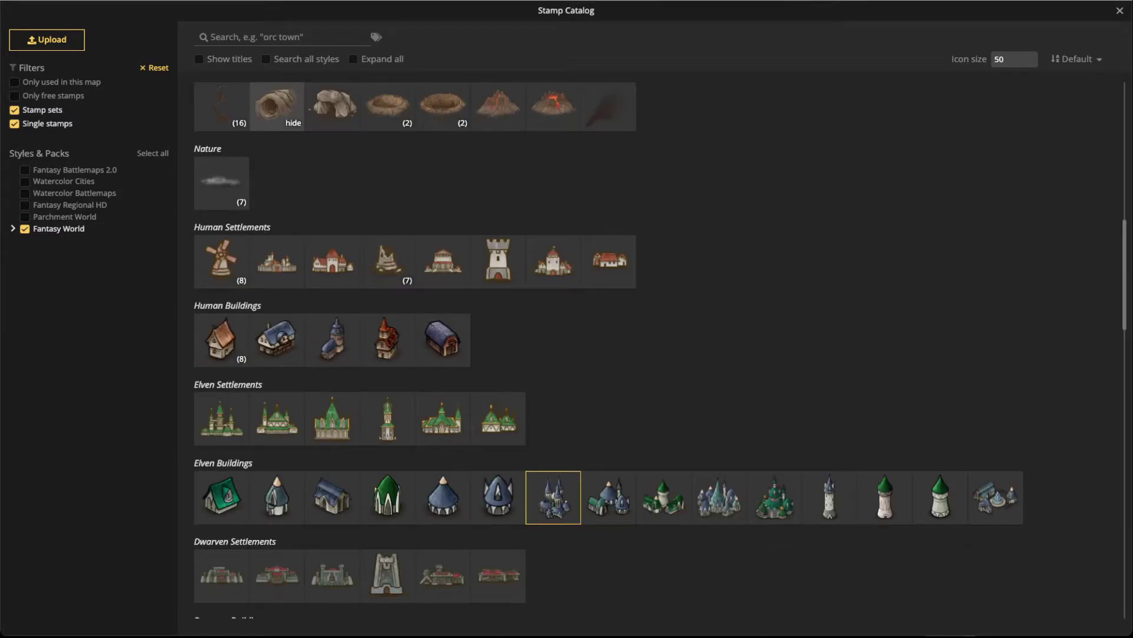
pyautogui.scroll(6, 554, 497)
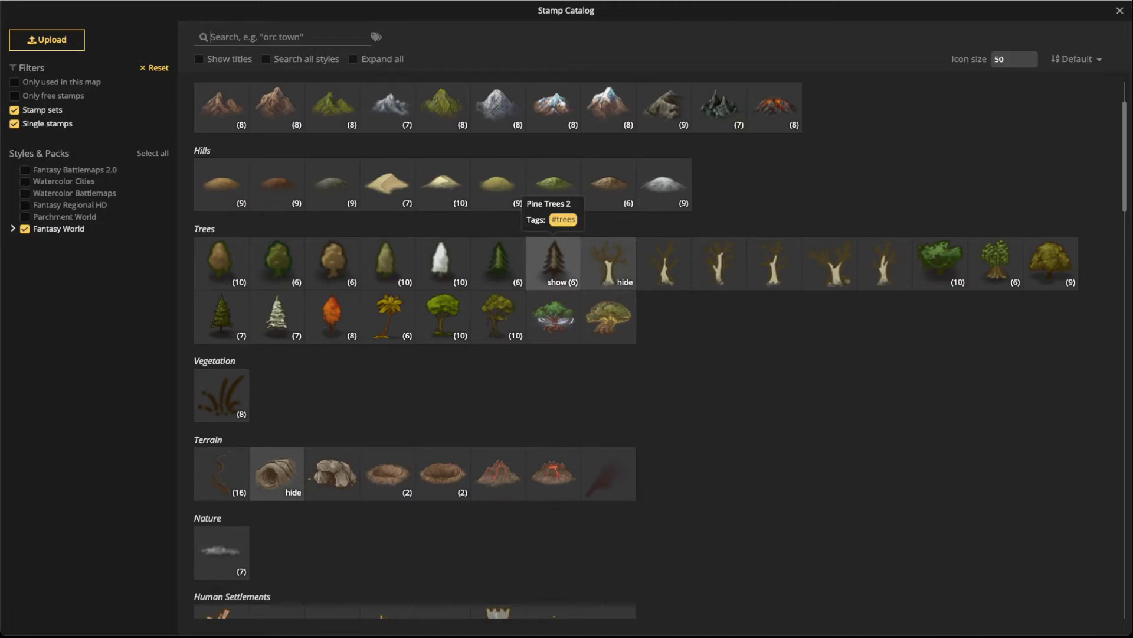
pyautogui.click(387, 261)
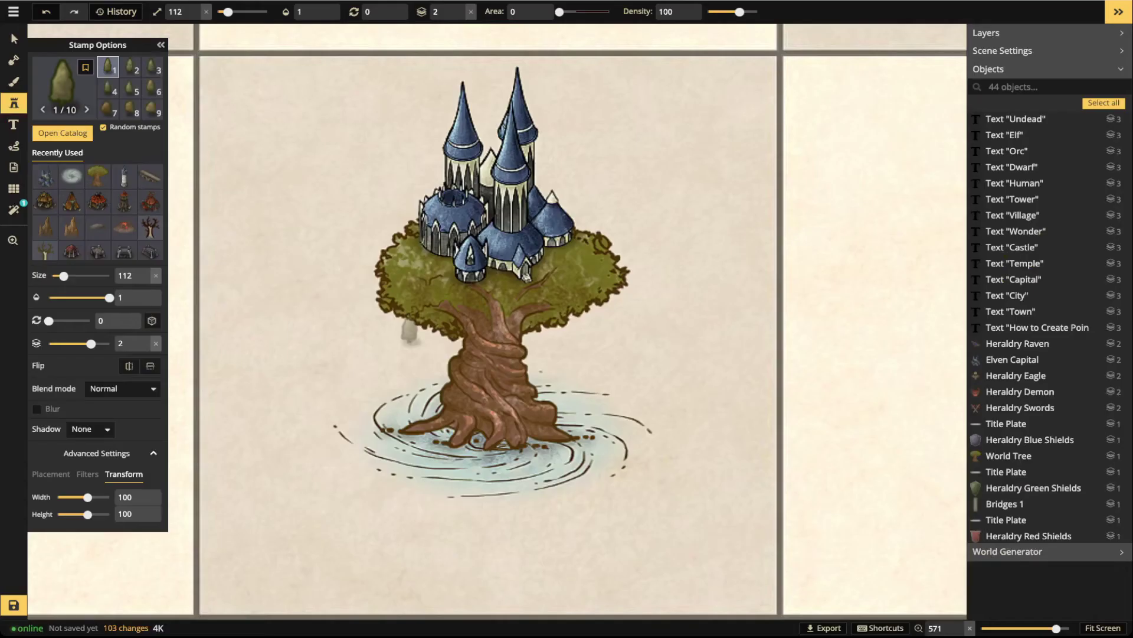
pyautogui.scroll(5, 422, 236)
pyautogui.scroll(-3, 404, 244)
pyautogui.click(406, 242)
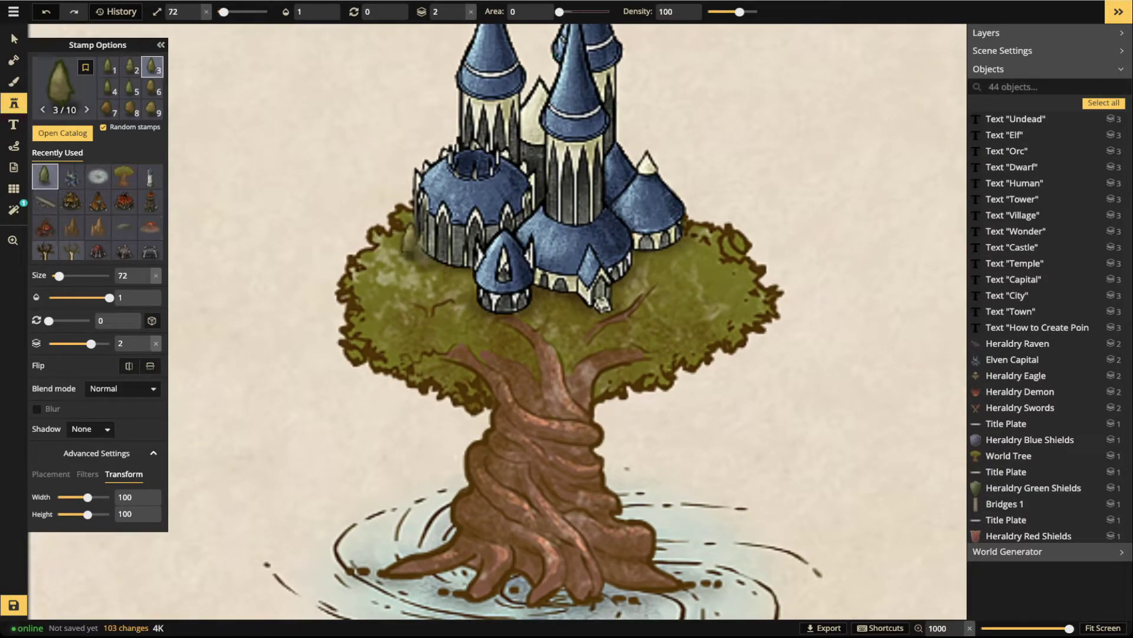
pyautogui.click(418, 260)
pyautogui.click(439, 253)
pyautogui.click(455, 270)
pyautogui.click(398, 204)
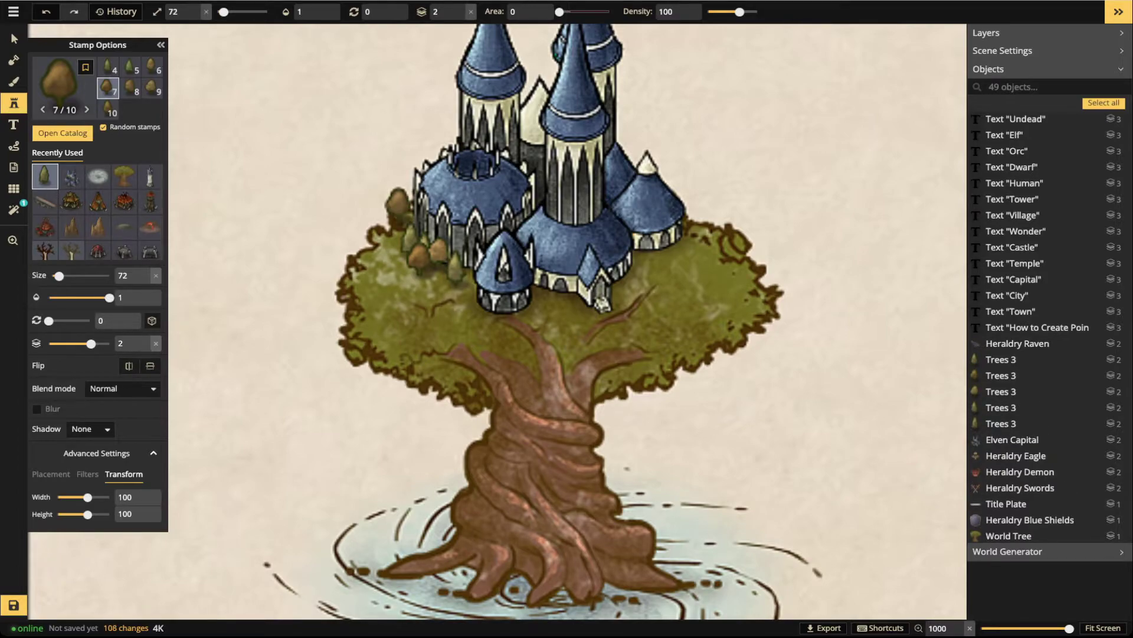
# Plant three more size 72 trees along the castle's front, between the small front tower and the entrance
pyautogui.click(548, 285)
pyautogui.click(561, 289)
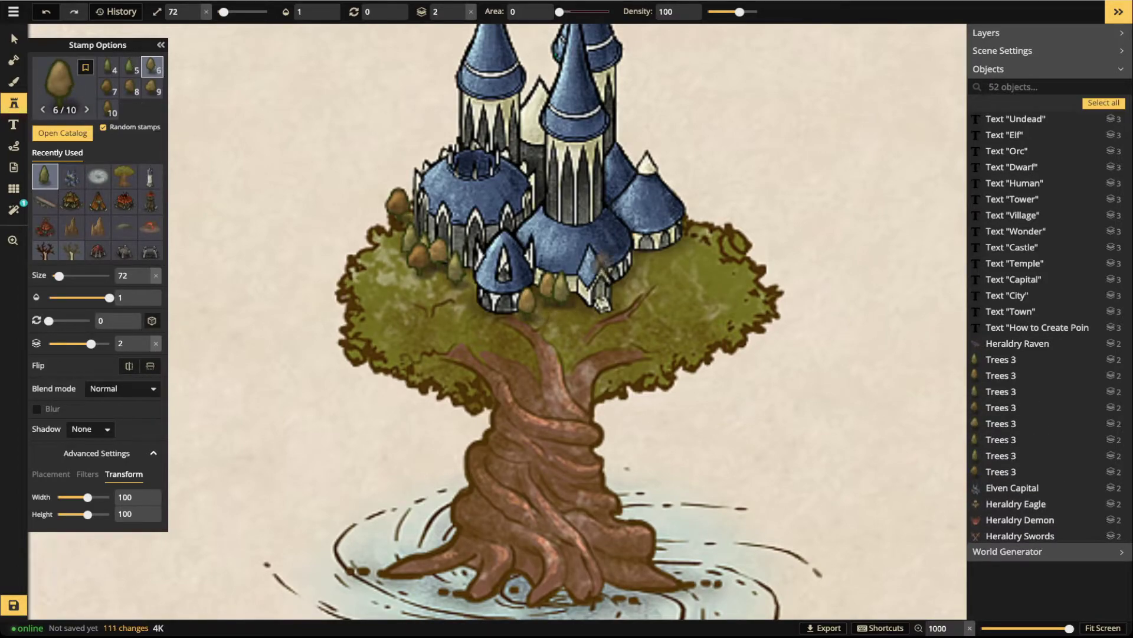
pyautogui.click(527, 302)
# Add size 72 trees around the castle's right-hand turret and one near the left edge of the World Tree's crown
pyautogui.click(655, 244)
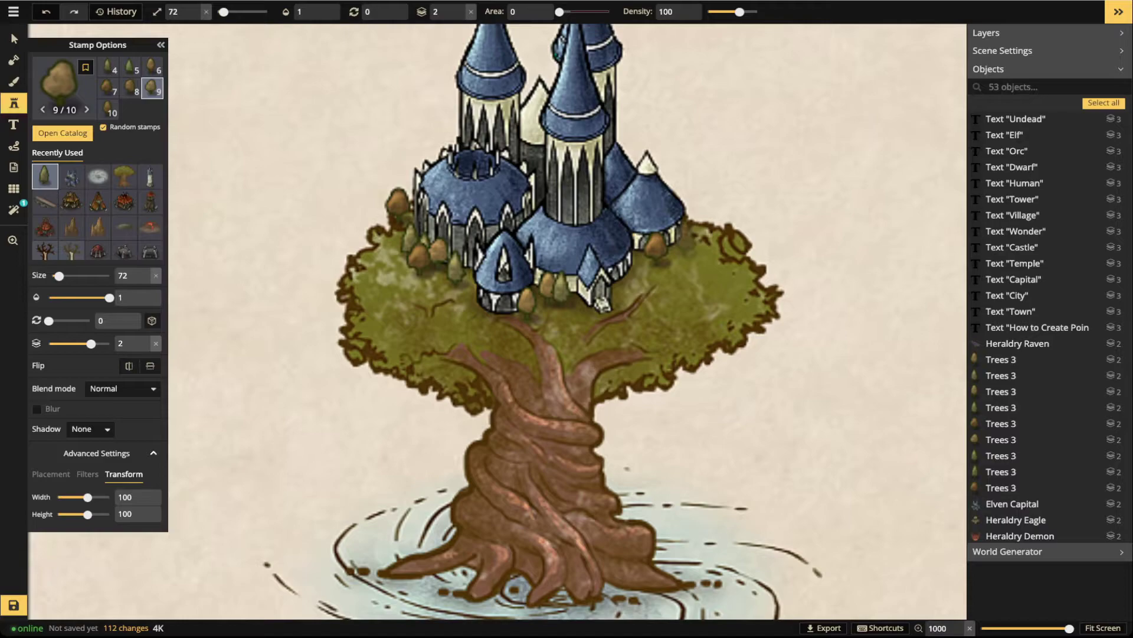
pyautogui.click(687, 236)
pyautogui.click(680, 246)
pyautogui.click(719, 222)
pyautogui.click(442, 204)
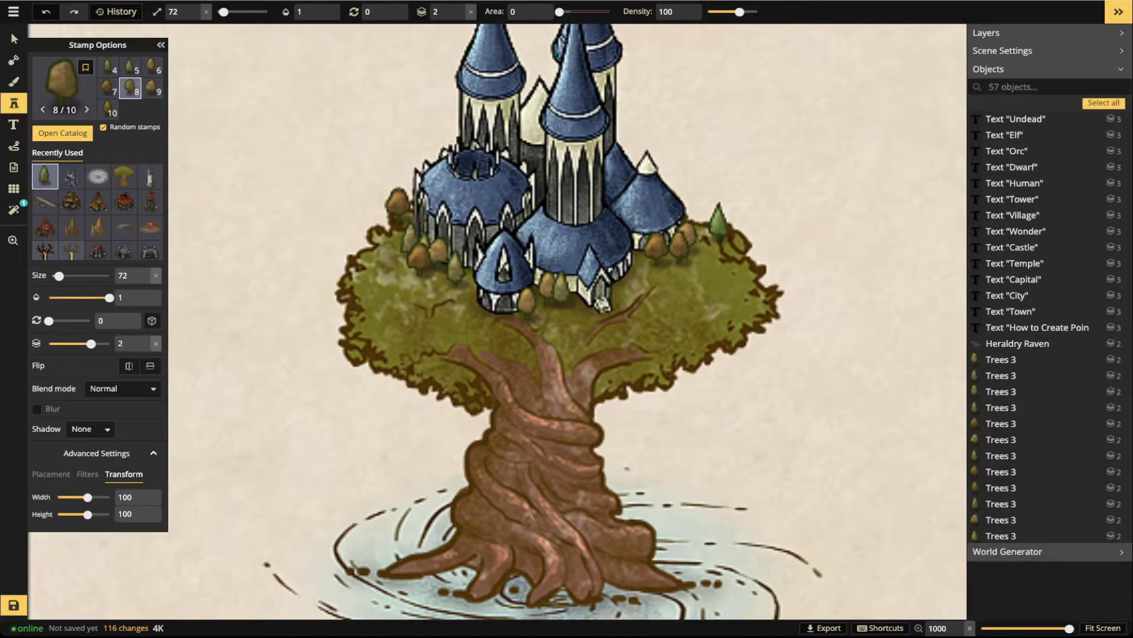
pyautogui.click(381, 253)
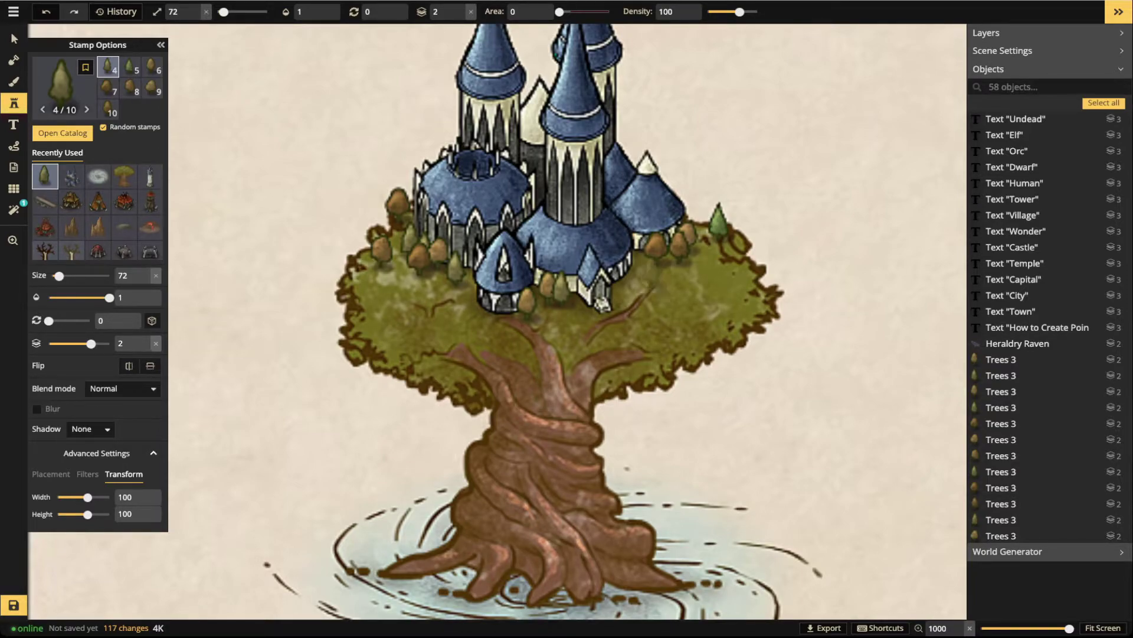
# Add a size 72 tree beside the castle's entrance and a size 92 tree in front of it, nudging the larger one into place
pyautogui.click(604, 304)
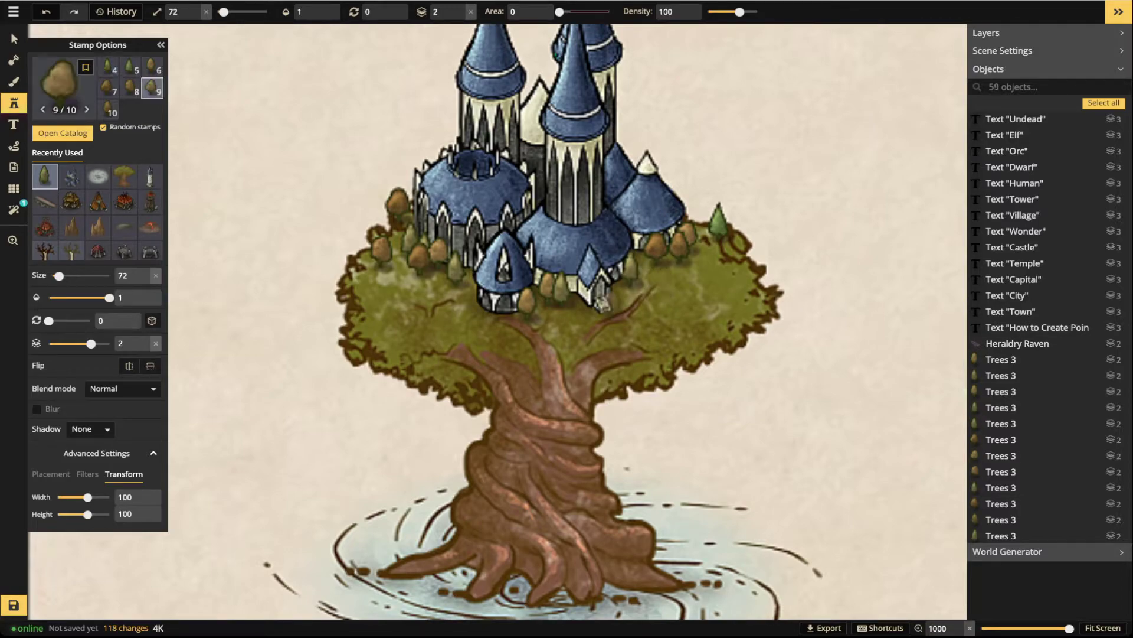
pyautogui.press(']')
pyautogui.click(604, 298)
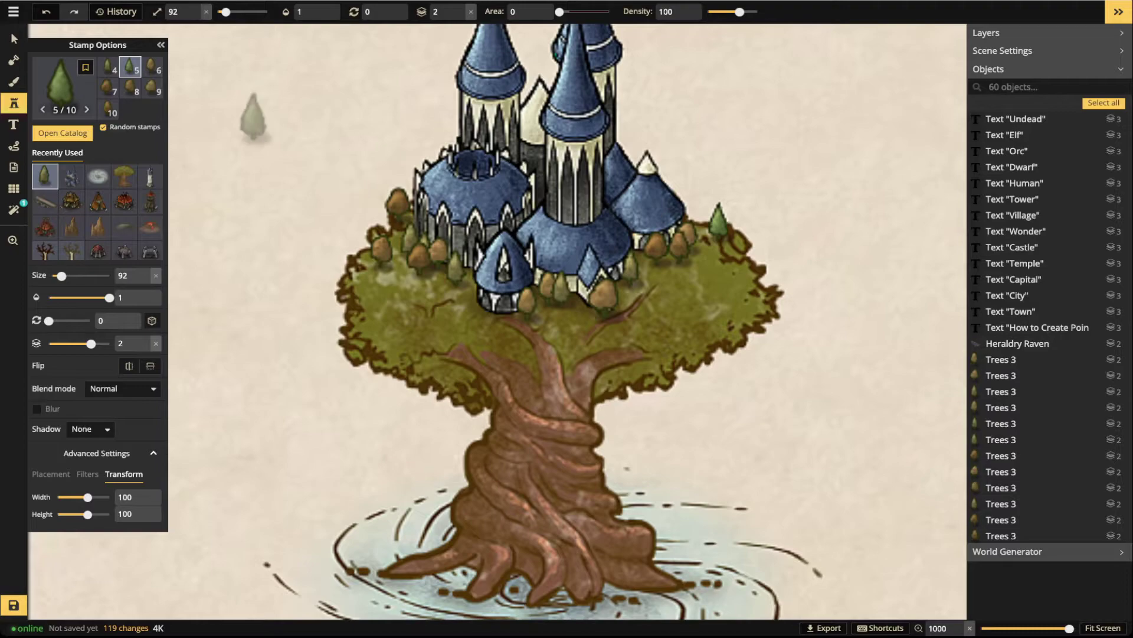
pyautogui.click(13, 39)
pyautogui.moveTo(606, 299); pyautogui.dragTo(606, 301)
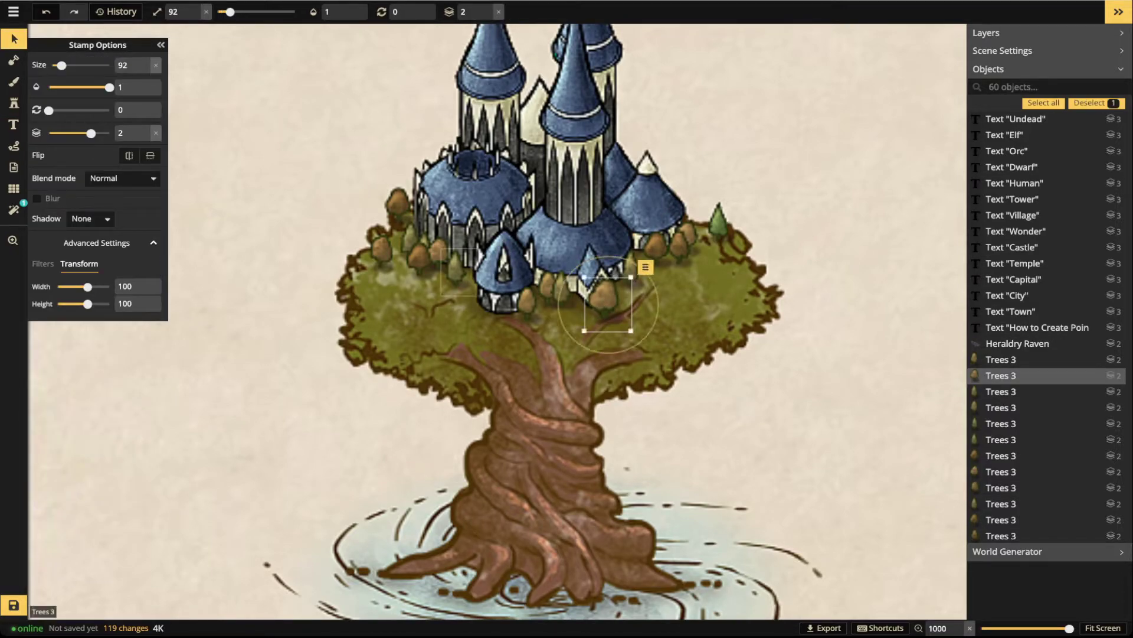
pyautogui.click(398, 282)
pyautogui.scroll(-5, 398, 282)
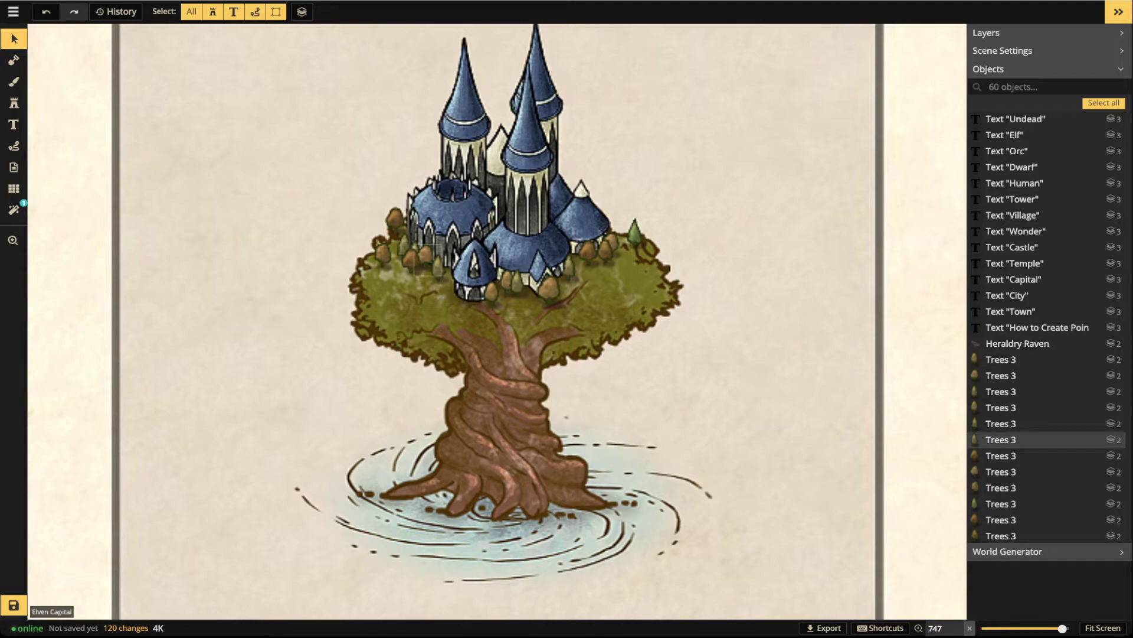
# Browse the Fantasy World stamp catalog, from mountains and trees through settlements, buildings and icons, for further details to add
pyautogui.click(14, 102)
pyautogui.press('f')
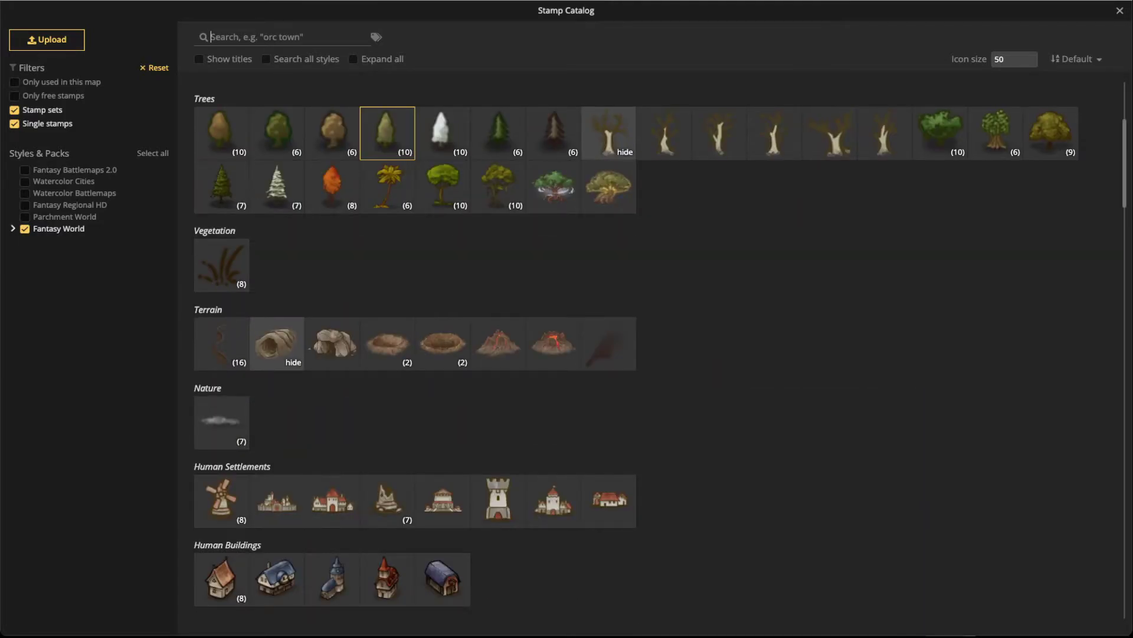
pyautogui.scroll(3, 332, 407)
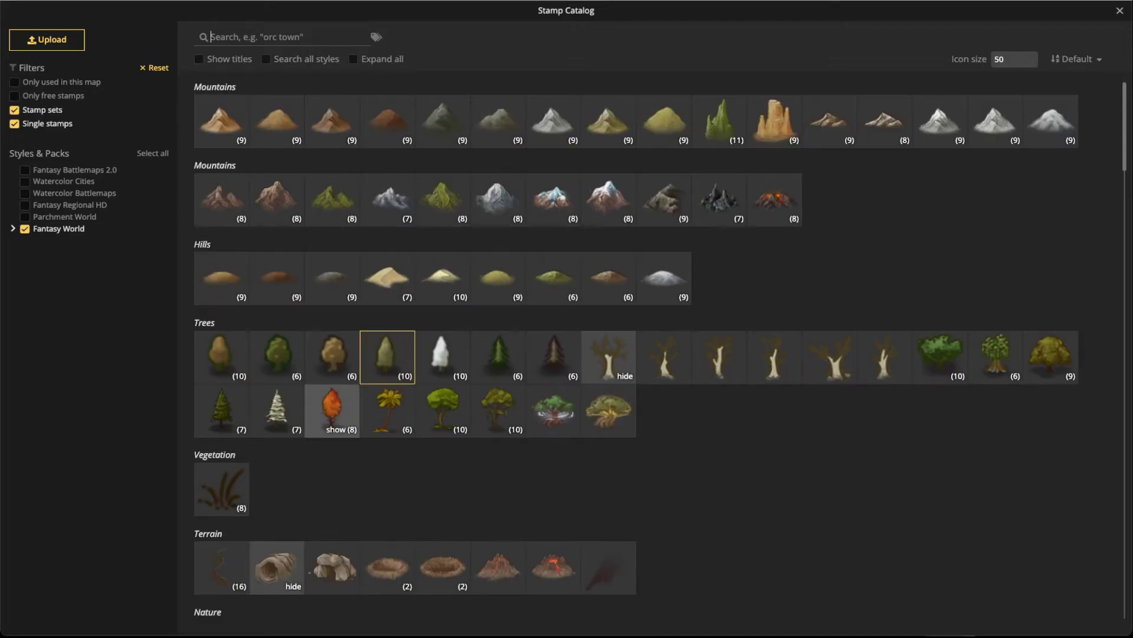
pyautogui.scroll(-6, 332, 407)
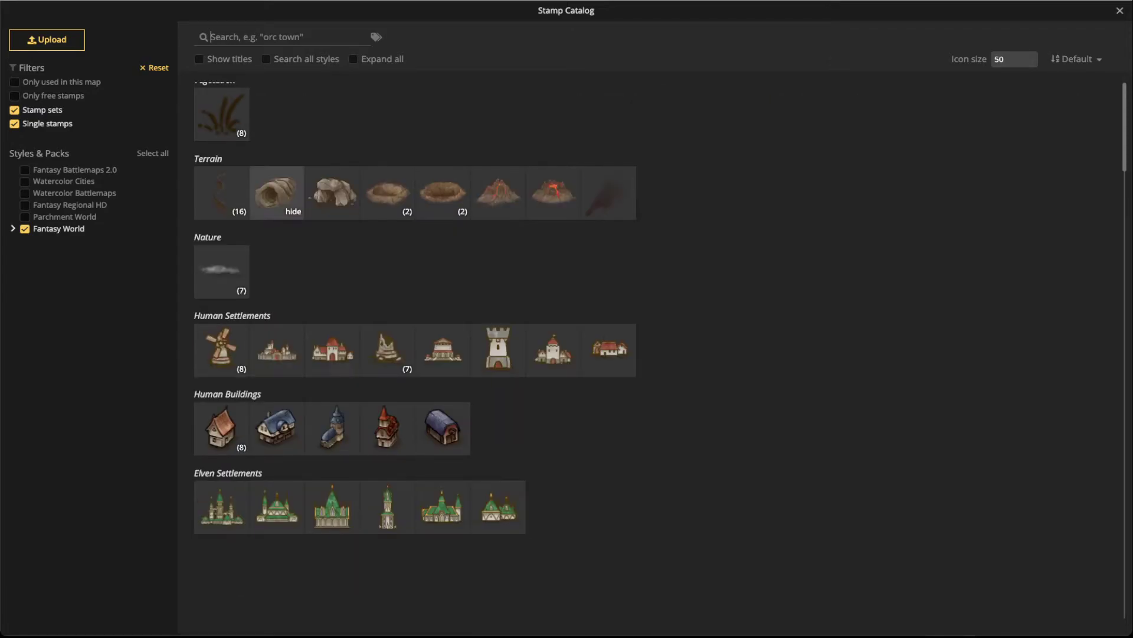
pyautogui.scroll(-7, 442, 343)
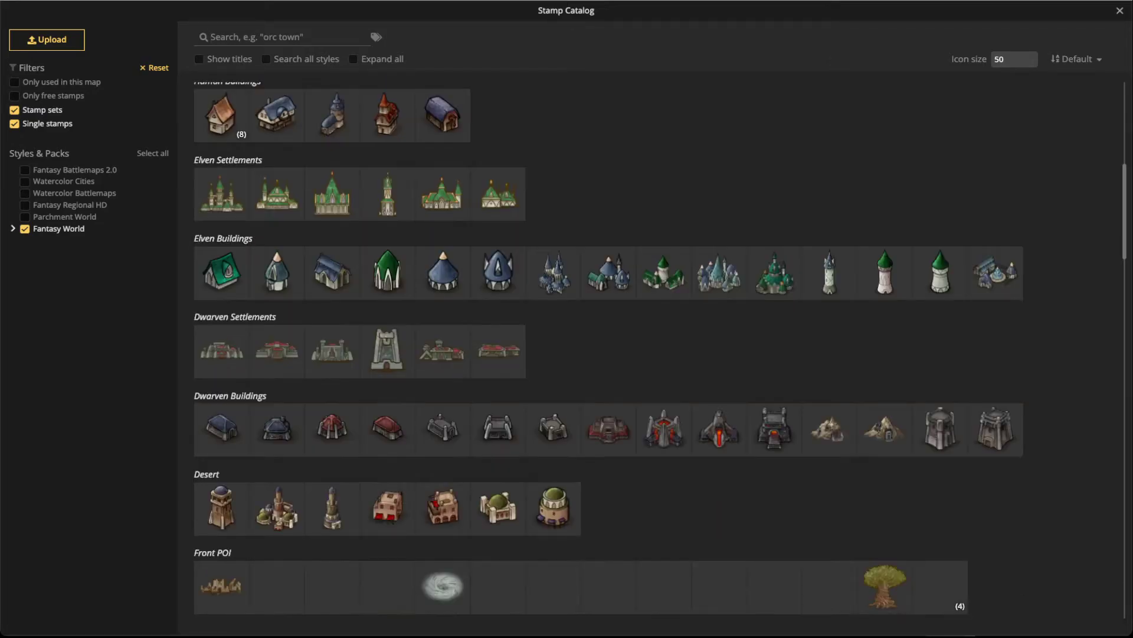
pyautogui.scroll(-1, 331, 405)
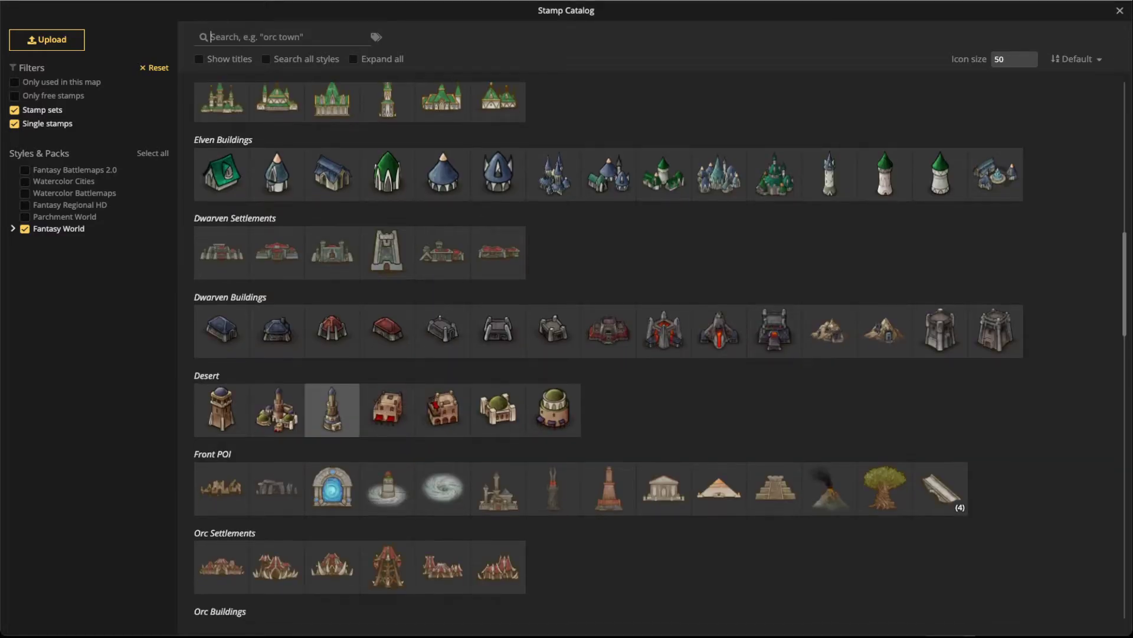
pyautogui.scroll(-1, 387, 423)
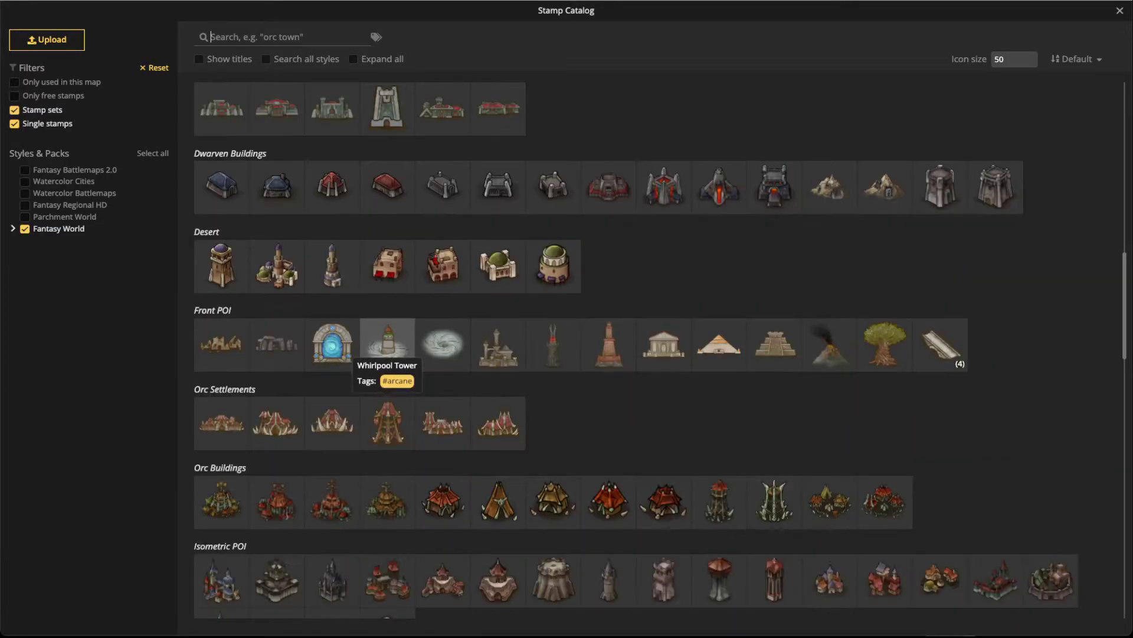
pyautogui.scroll(-3, 387, 423)
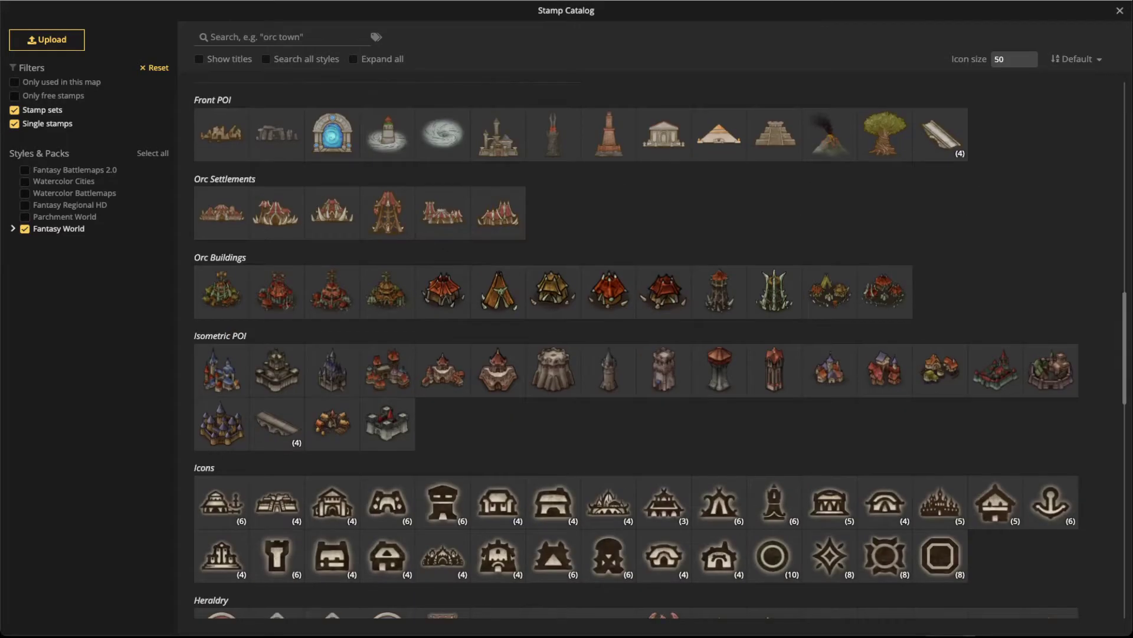
pyautogui.scroll(-2, 443, 266)
pyautogui.scroll(3, 443, 573)
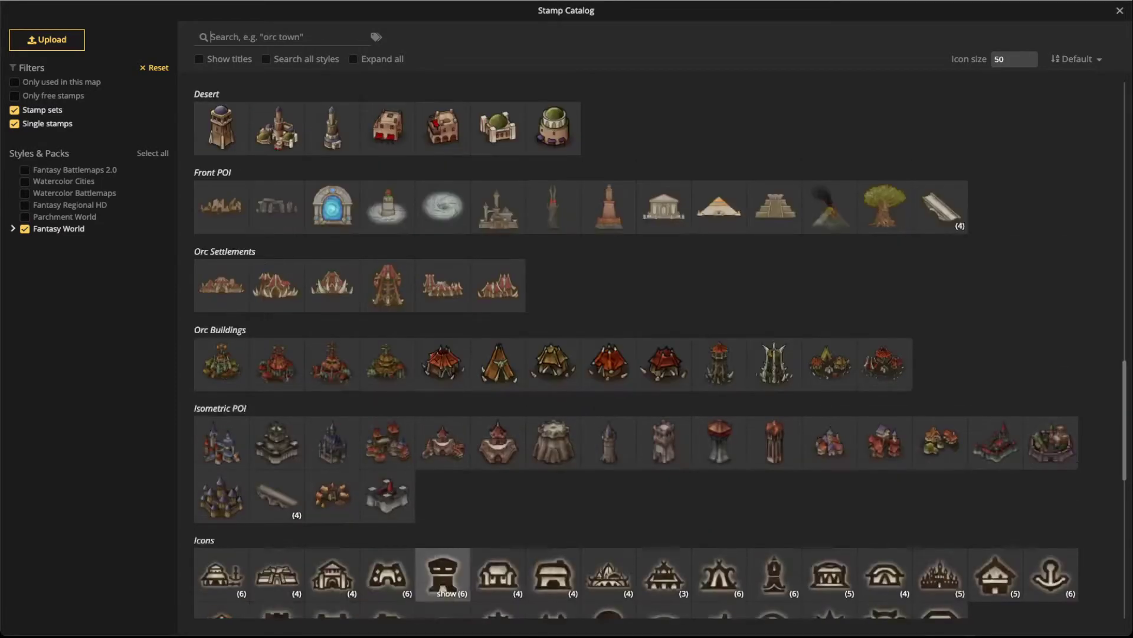
pyautogui.scroll(1, 442, 449)
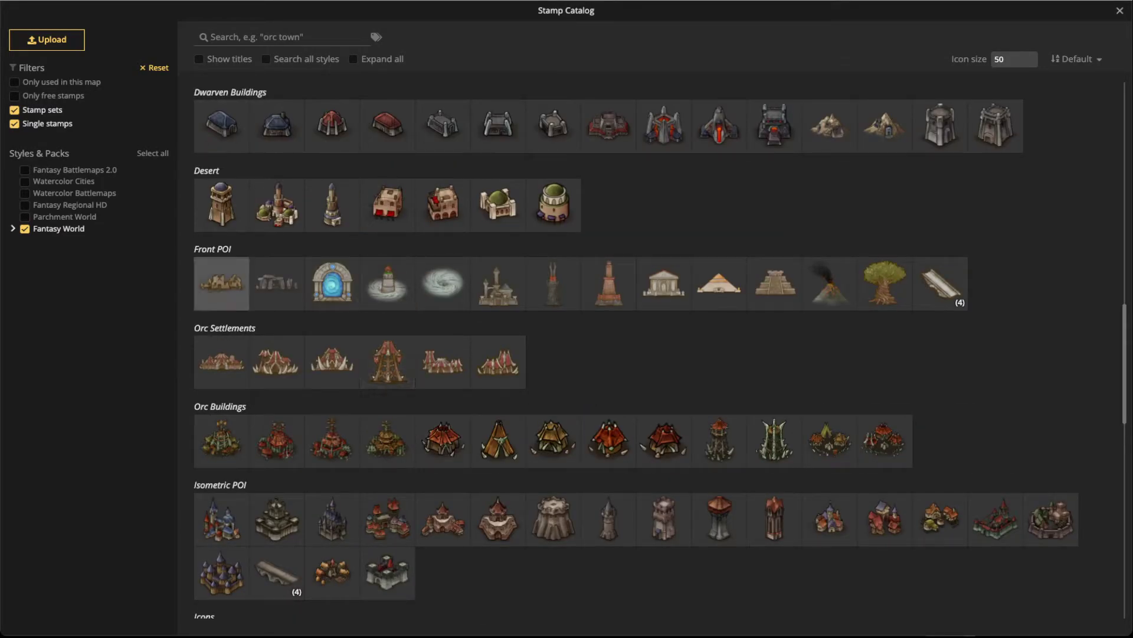
pyautogui.scroll(6, 221, 283)
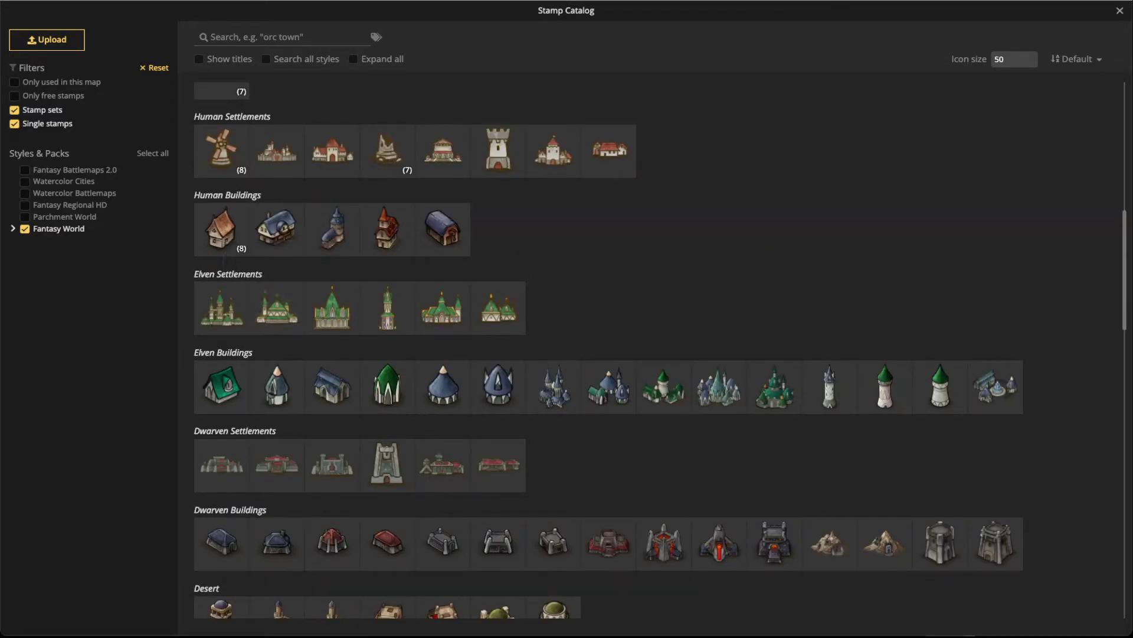
pyautogui.scroll(3, 277, 194)
pyautogui.scroll(1, 277, 218)
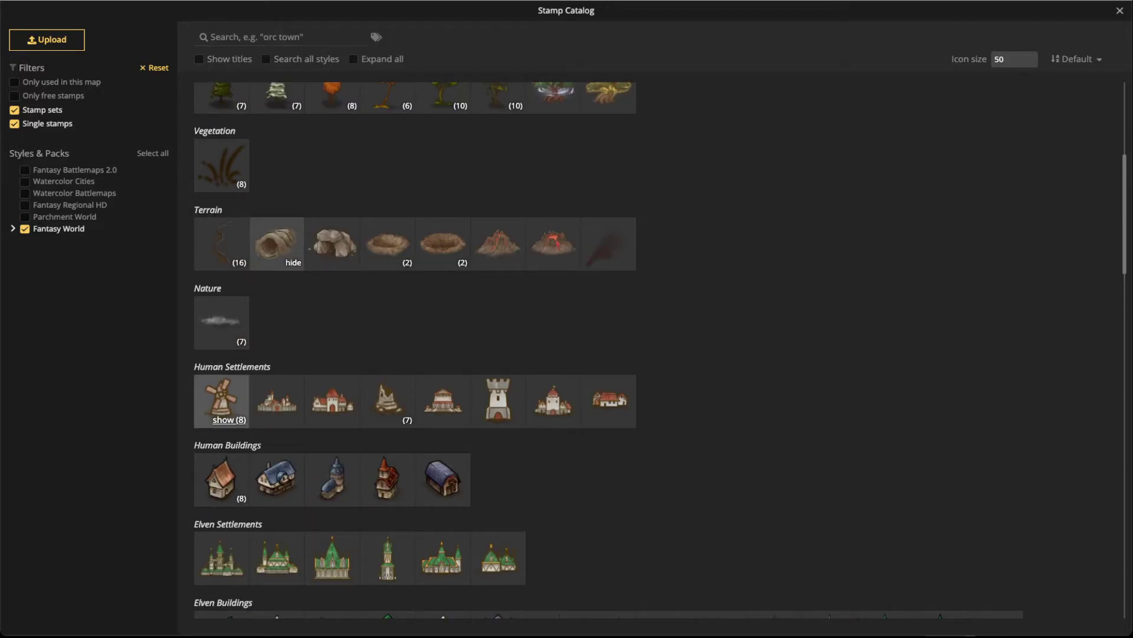
# Choose the Human Ruins set from the Human Settlements stamps and place a size 32 ruin in the whirlpool's front-left water
pyautogui.click(229, 419)
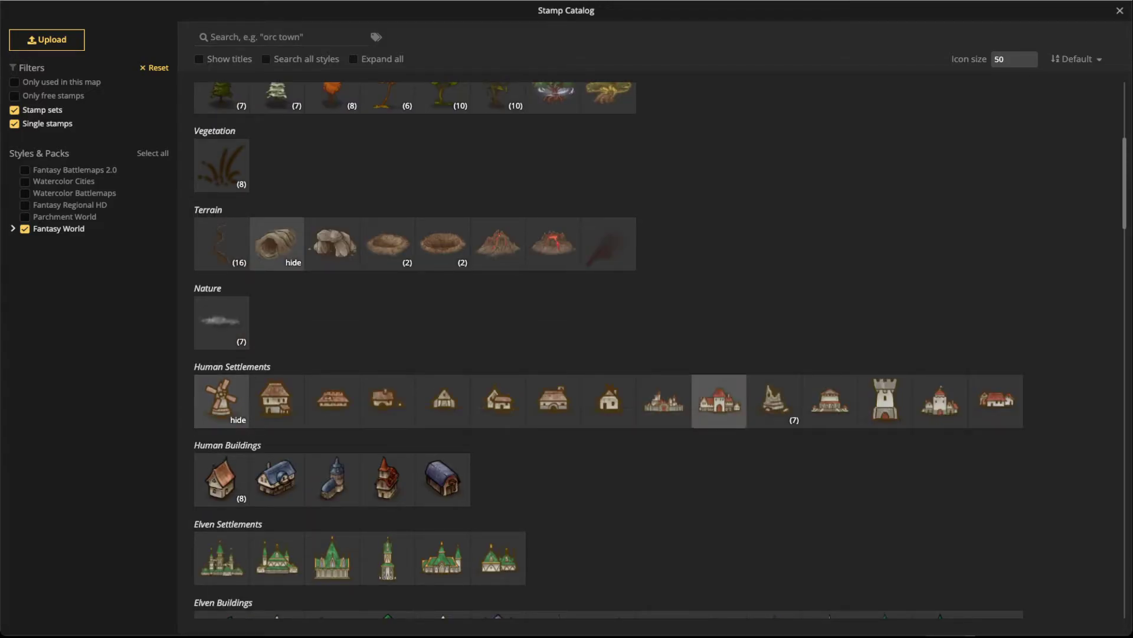
pyautogui.click(782, 419)
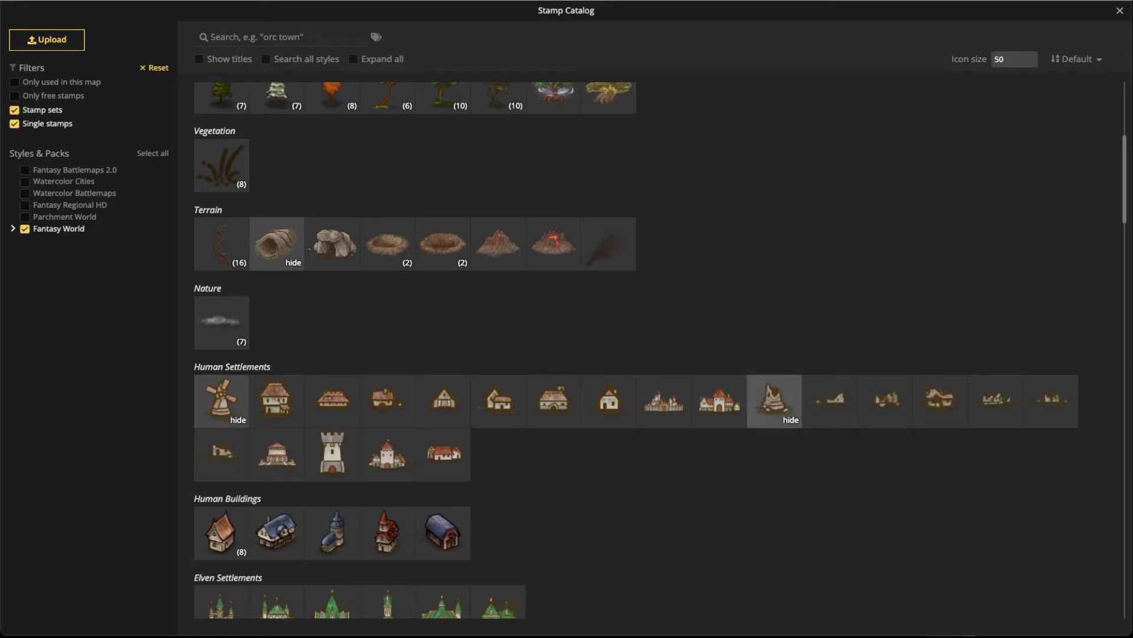
pyautogui.click(775, 399)
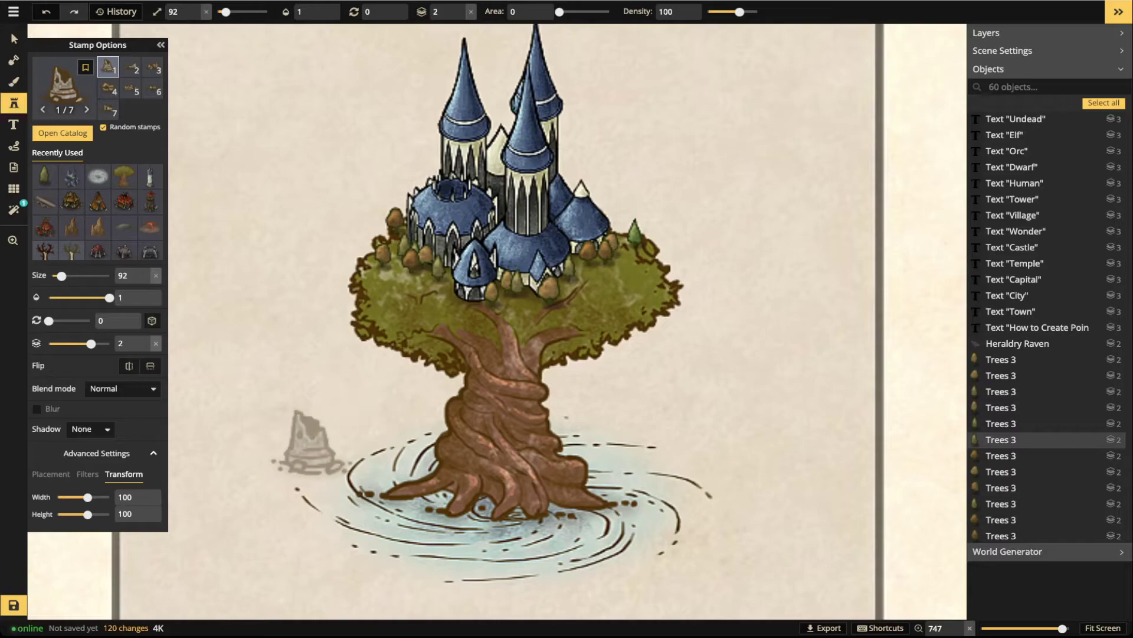
pyautogui.scroll(2, 310, 452)
pyautogui.scroll(-7, 339, 434)
pyautogui.scroll(1, 339, 438)
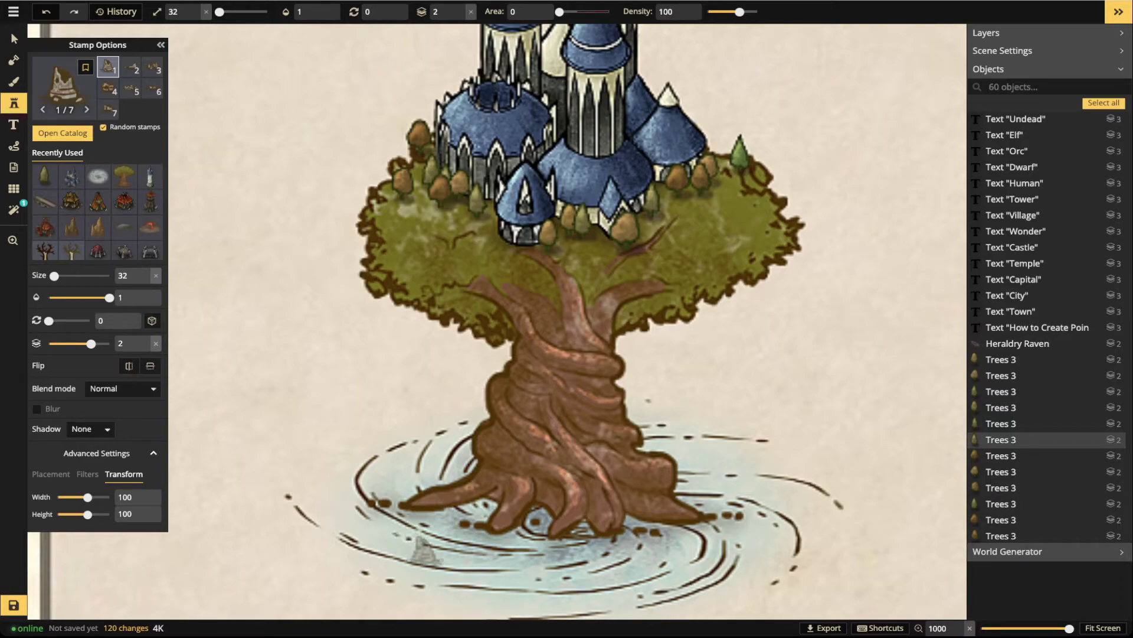
pyautogui.click(431, 555)
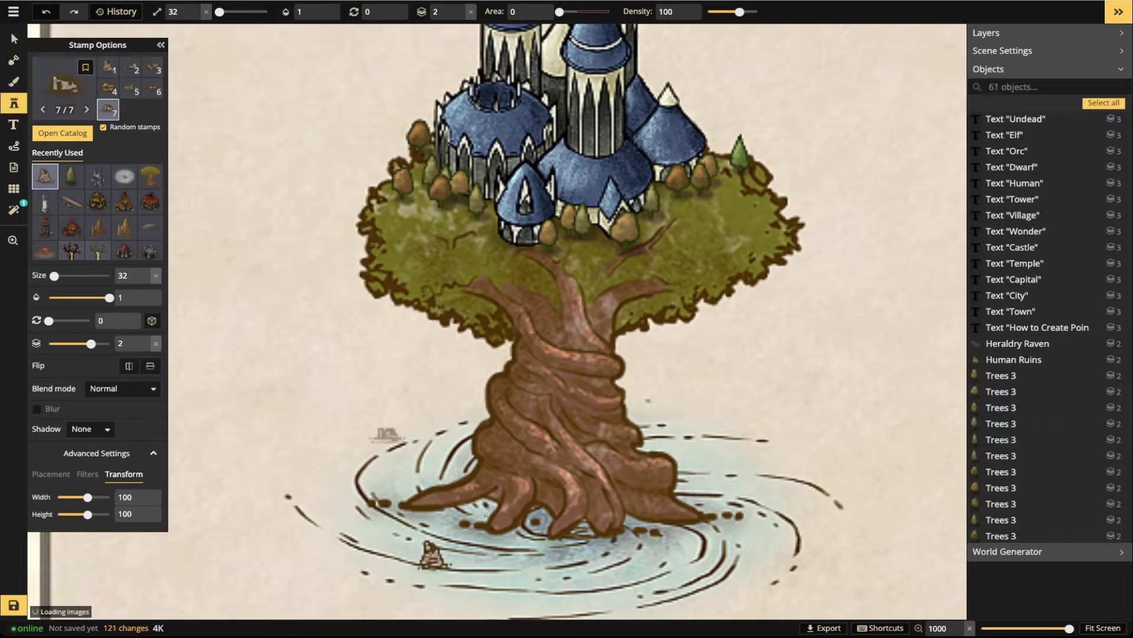
# Add a size 52 ruin at the whirlpool's front and size 42 ruins at its back-right edge and beside the trunk's left side
pyautogui.scroll(2, 397, 438)
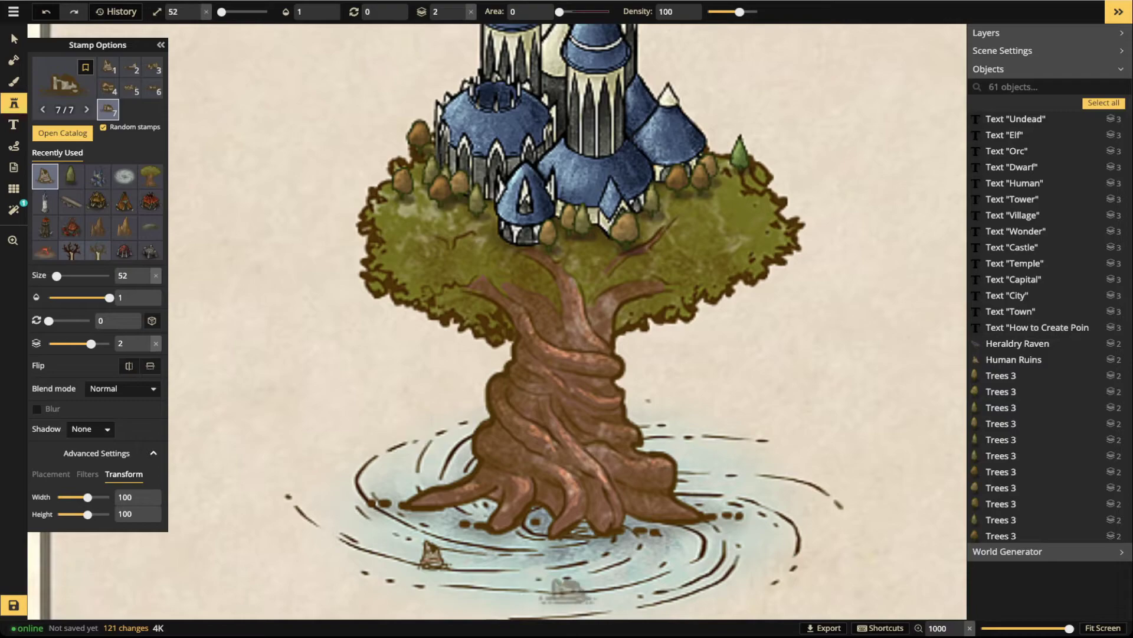
pyautogui.click(571, 575)
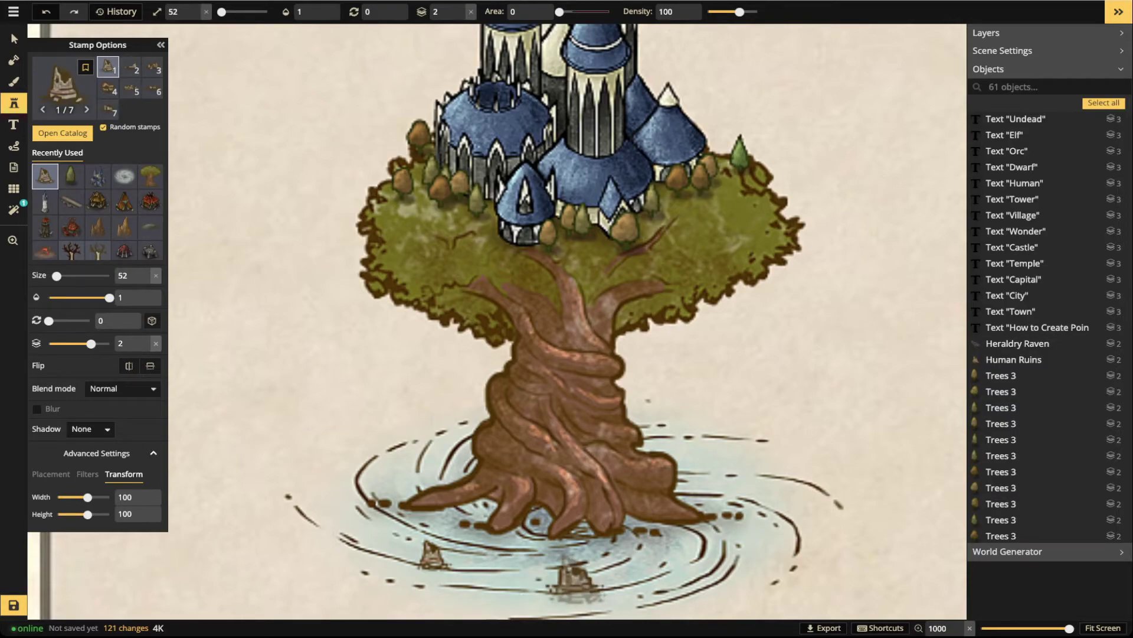
pyautogui.scroll(-1, 721, 407)
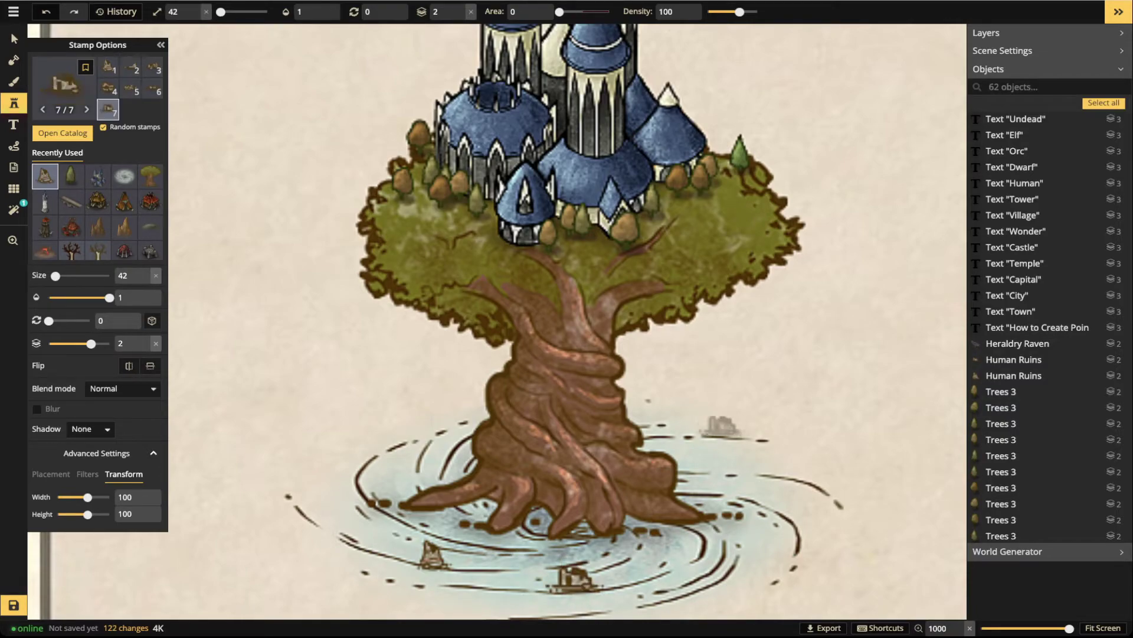
pyautogui.click(725, 427)
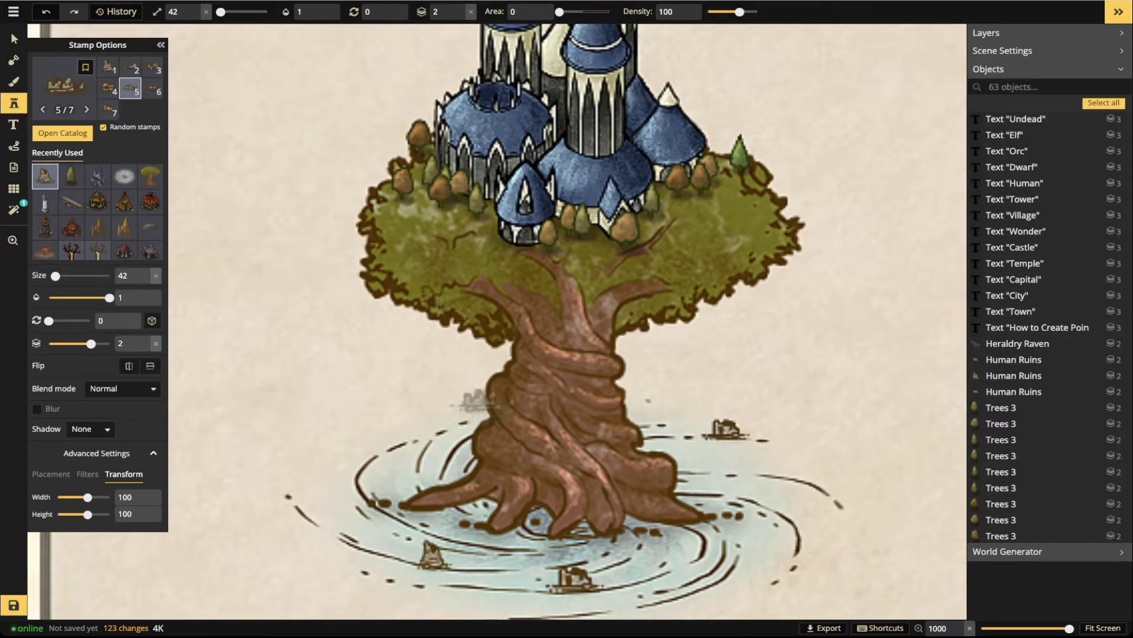
pyautogui.click(481, 401)
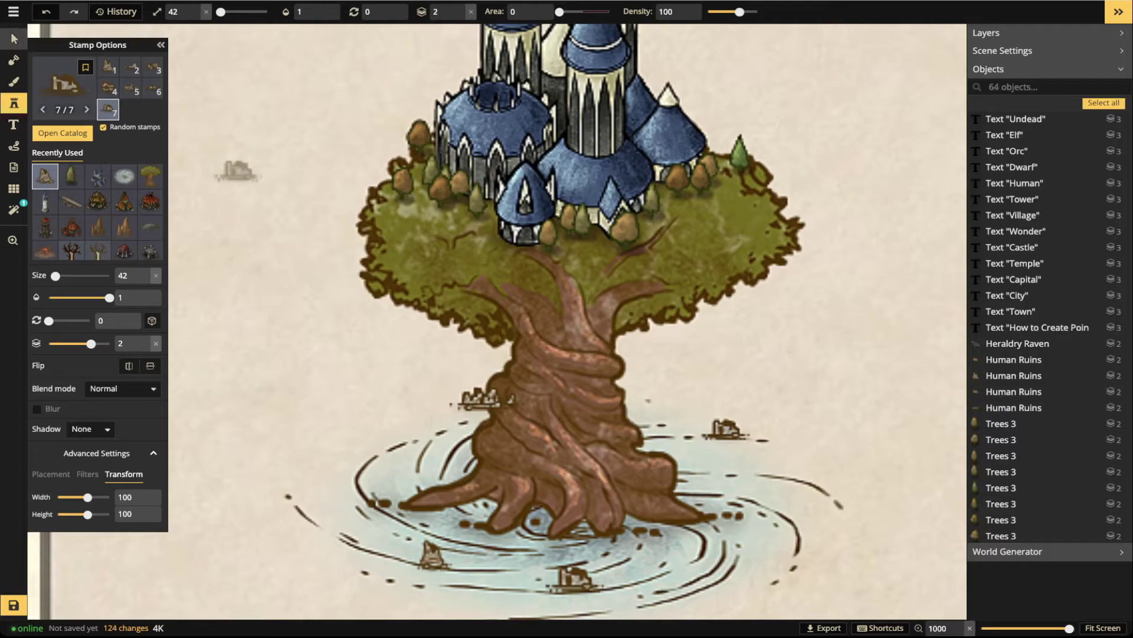
# Put the ruin beside the trunk on layer 0 and shift it slightly down so it sits partly behind the World Tree
pyautogui.click(14, 39)
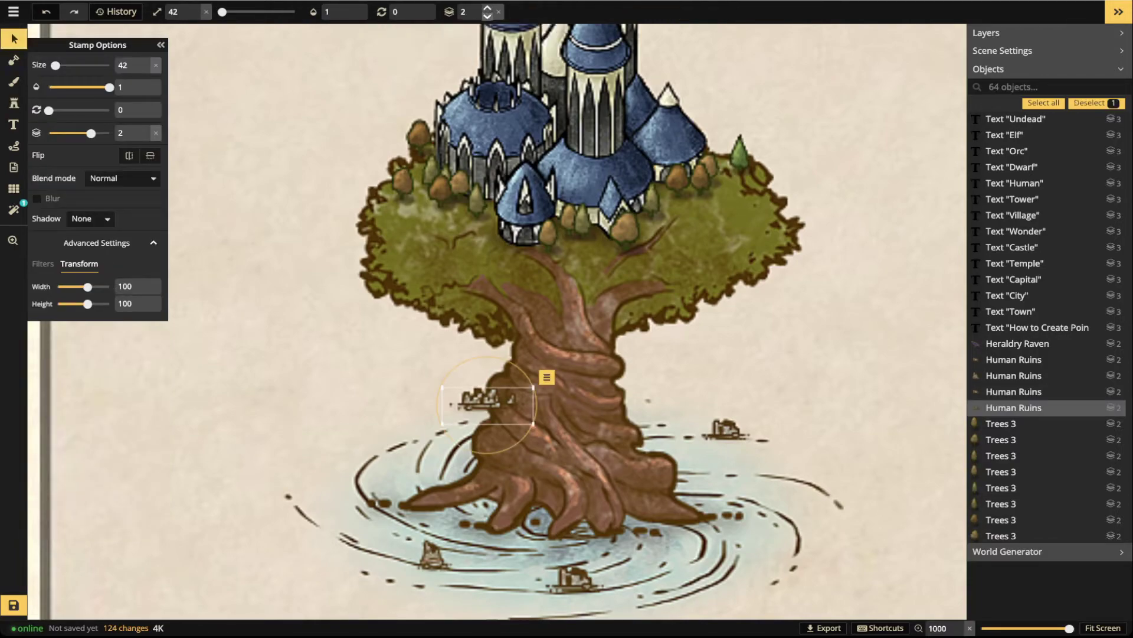
pyautogui.click(487, 15)
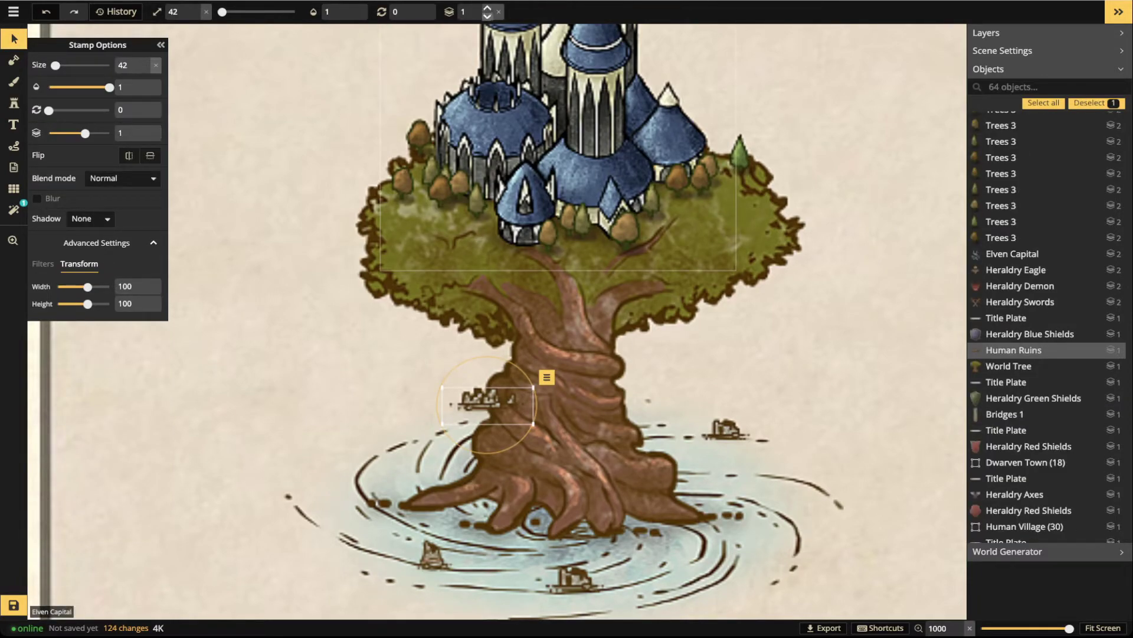
pyautogui.click(488, 16)
pyautogui.moveTo(534, 424); pyautogui.dragTo(552, 431)
pyautogui.moveTo(486, 405); pyautogui.dragTo(495, 412)
pyautogui.scroll(-4, 495, 412)
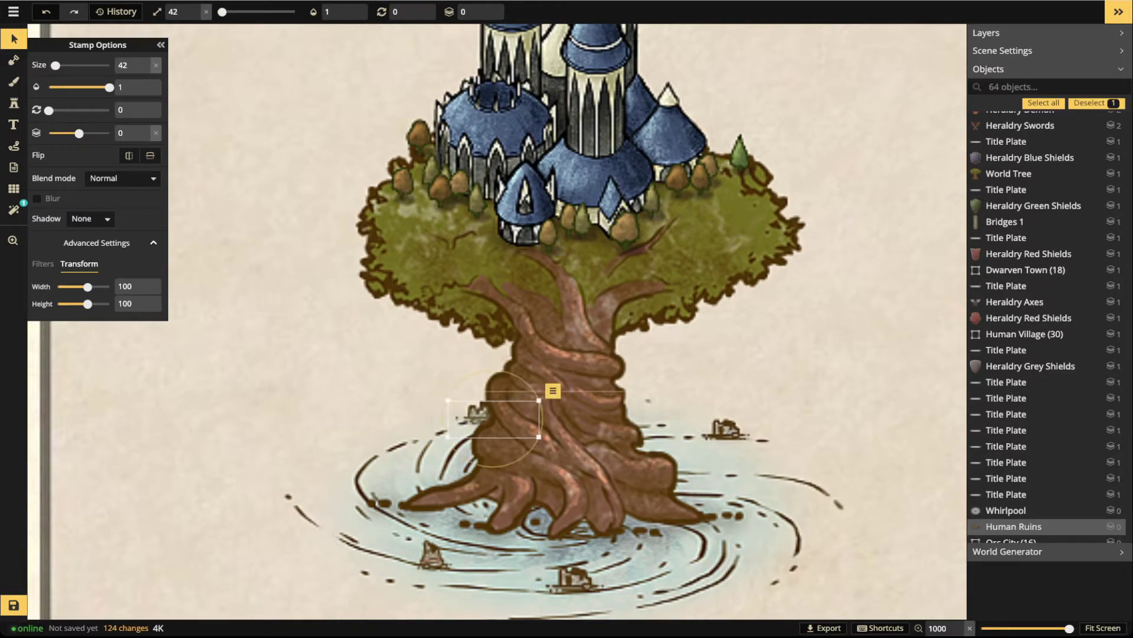
pyautogui.scroll(-3, 362, 395)
pyautogui.press('Escape')
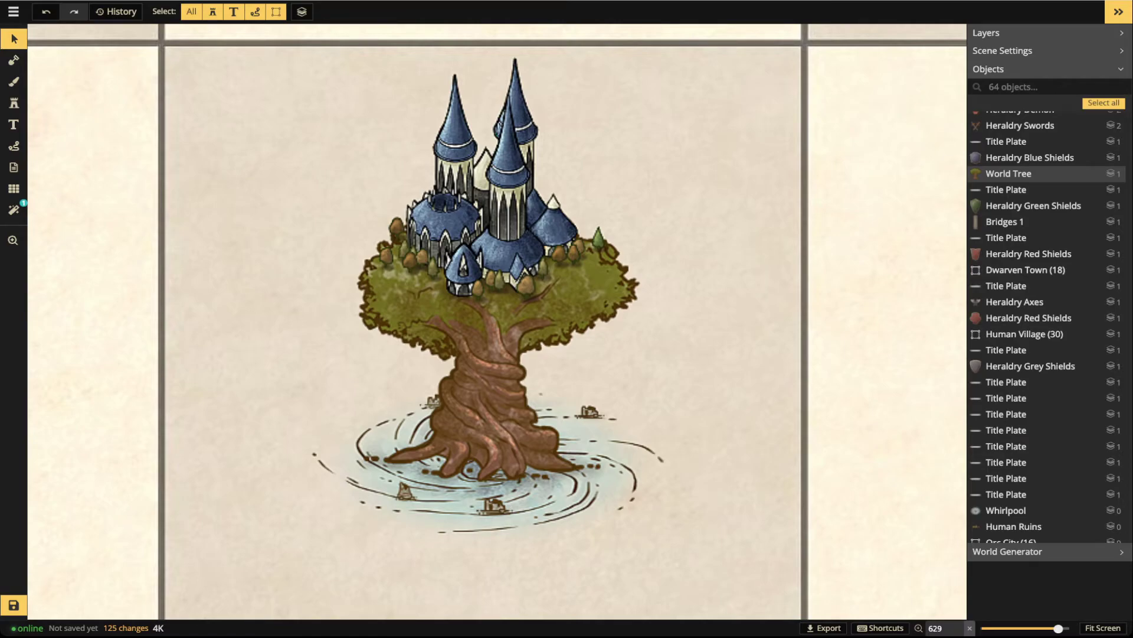
# Select the whole elven city assembly, enlarge it to size 88 and centre it in its map tile
pyautogui.moveTo(346, 82); pyautogui.dragTo(746, 537)
pyautogui.scroll(-4, 599, 421)
pyautogui.moveTo(534, 339); pyautogui.dragTo(530, 271)
pyautogui.moveTo(530, 271); pyautogui.dragTo(528, 308)
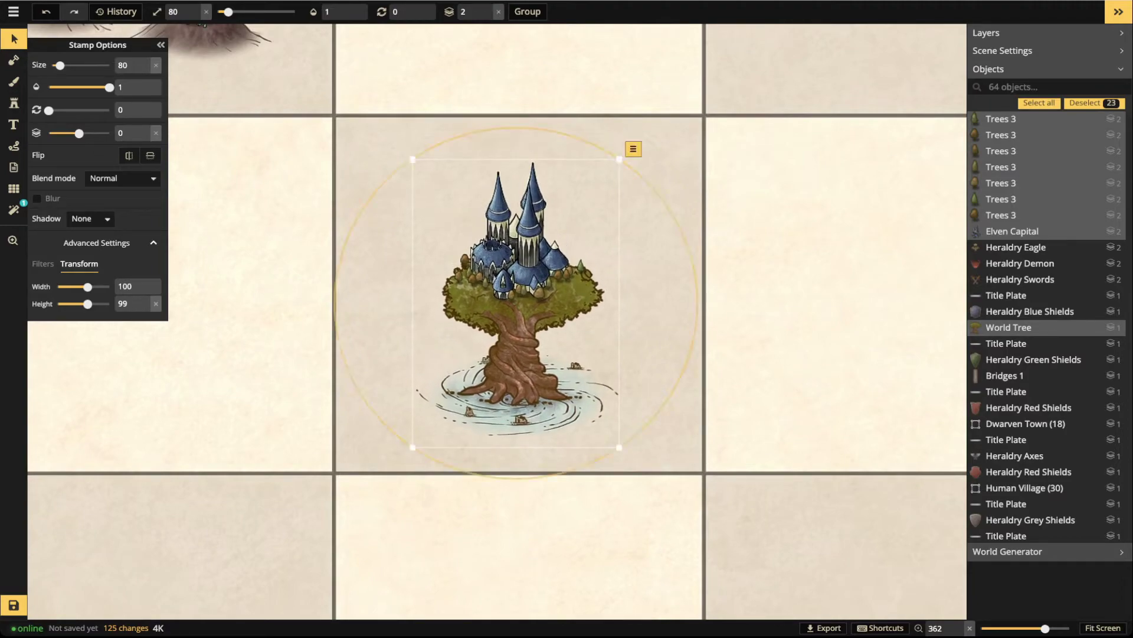
pyautogui.moveTo(412, 157); pyautogui.dragTo(390, 128)
pyautogui.moveTo(508, 288); pyautogui.dragTo(512, 287)
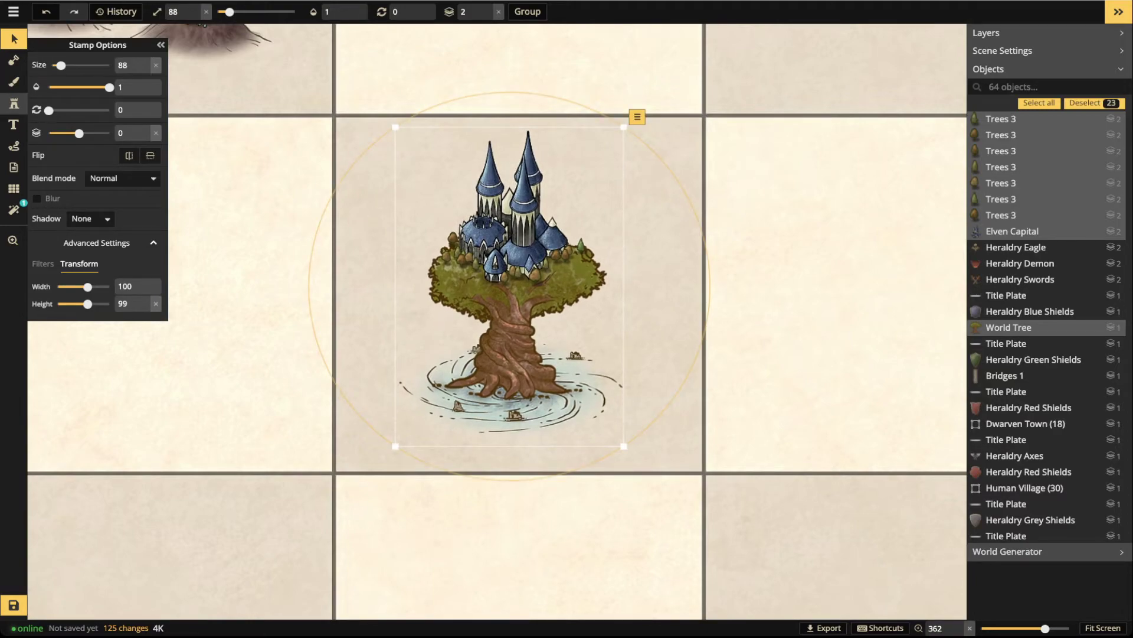
# Place a size 88 World Tree stamp rotated 75 degrees on layer 2 as a branch on the trunk's right side
pyautogui.click(13, 103)
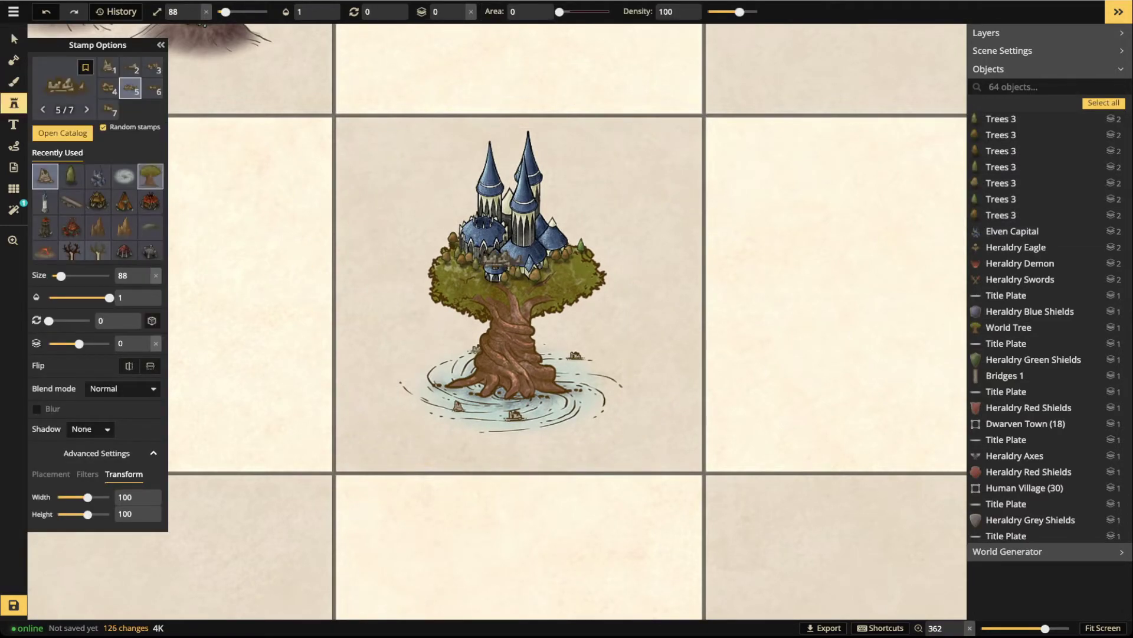
pyautogui.click(150, 176)
pyautogui.scroll(5, 581, 341)
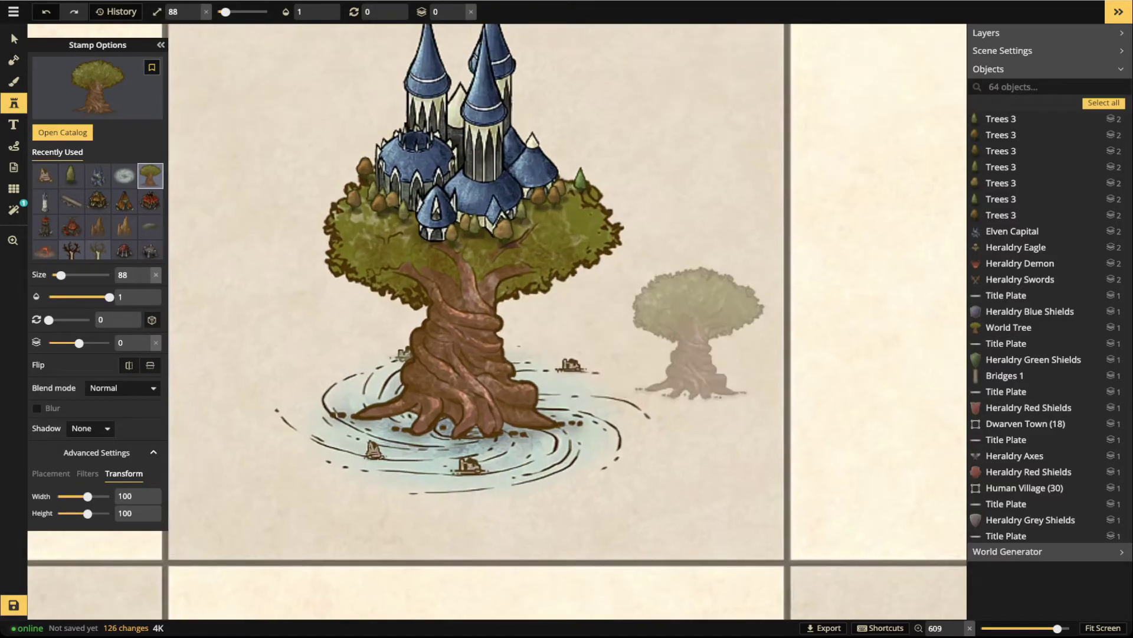
pyautogui.scroll(4, 575, 302)
pyautogui.scroll(1, 552, 274)
pyautogui.click(459, 8)
pyautogui.click(460, 9)
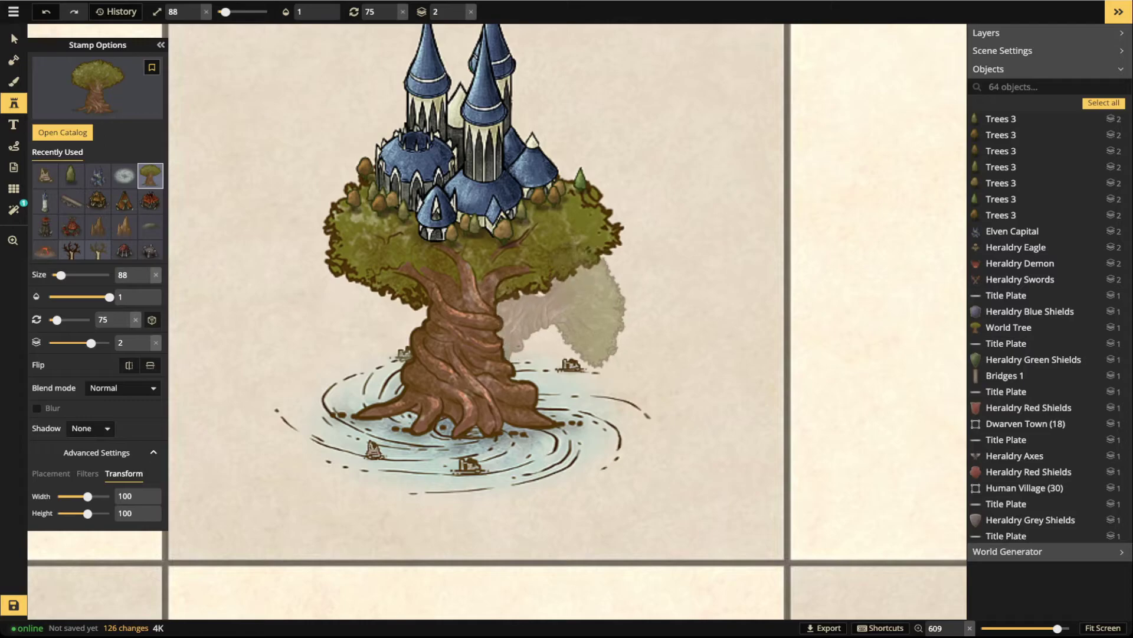
pyautogui.click(542, 317)
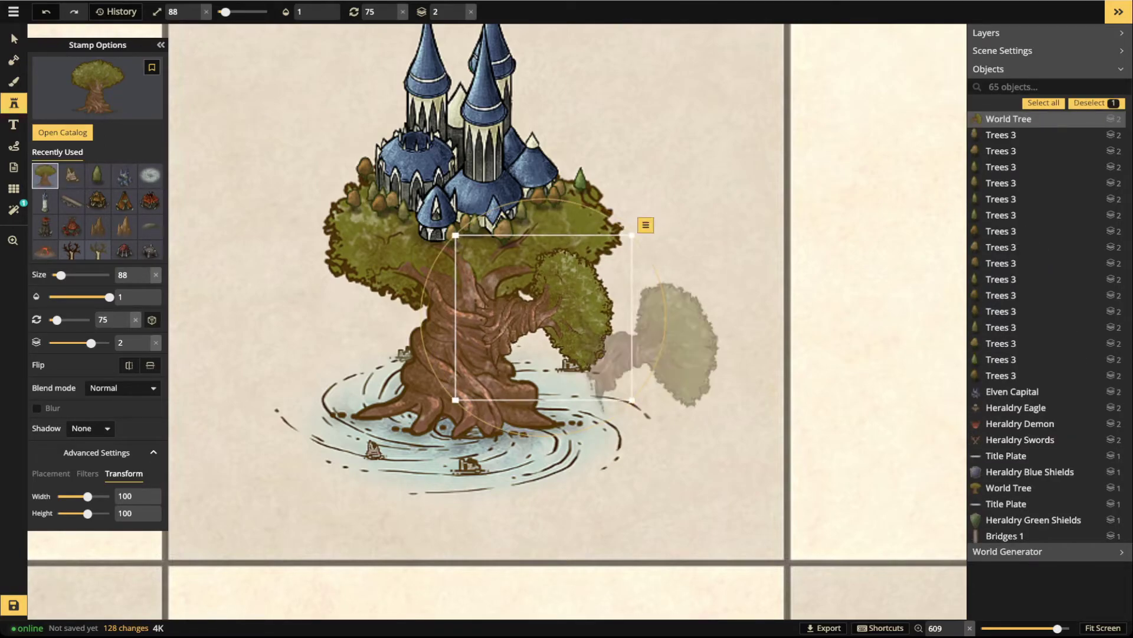
pyautogui.press('Escape')
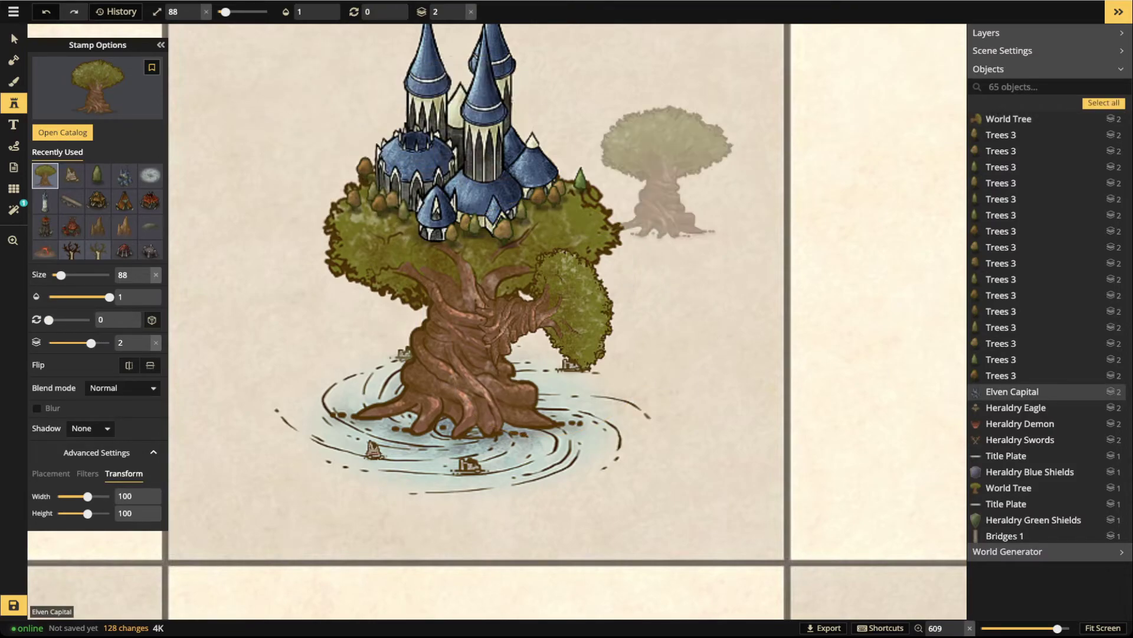
# Place another size 88 World Tree stamp, rotated 300 degrees, as a branch on the trunk's left side
pyautogui.scroll(2, 608, 154)
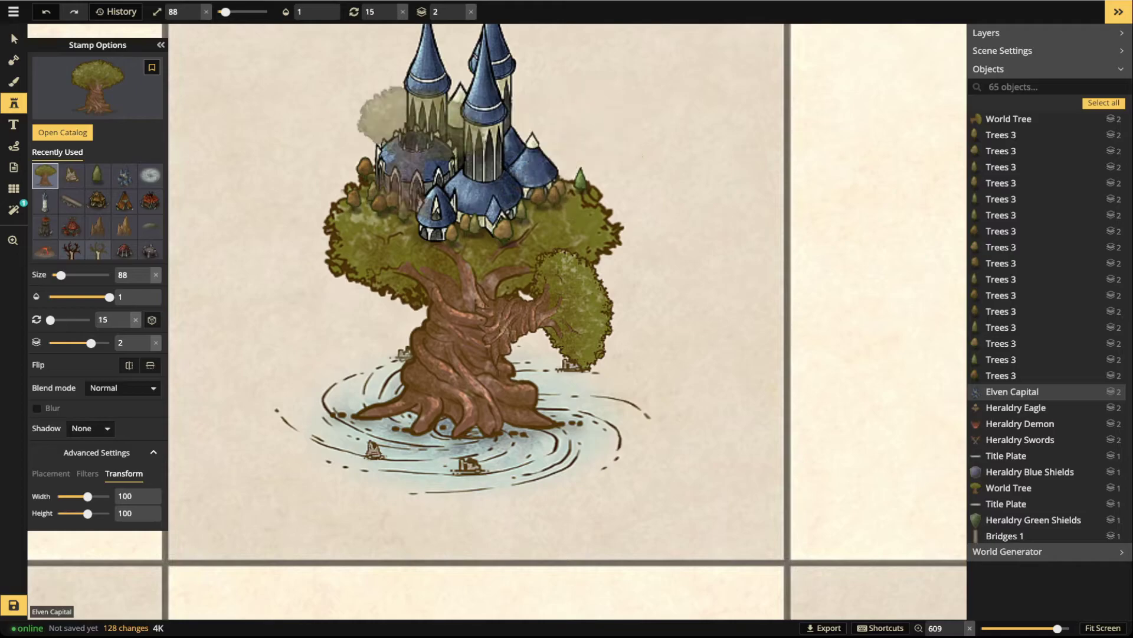
pyautogui.scroll(3, 378, 124)
pyautogui.scroll(3, 354, 177)
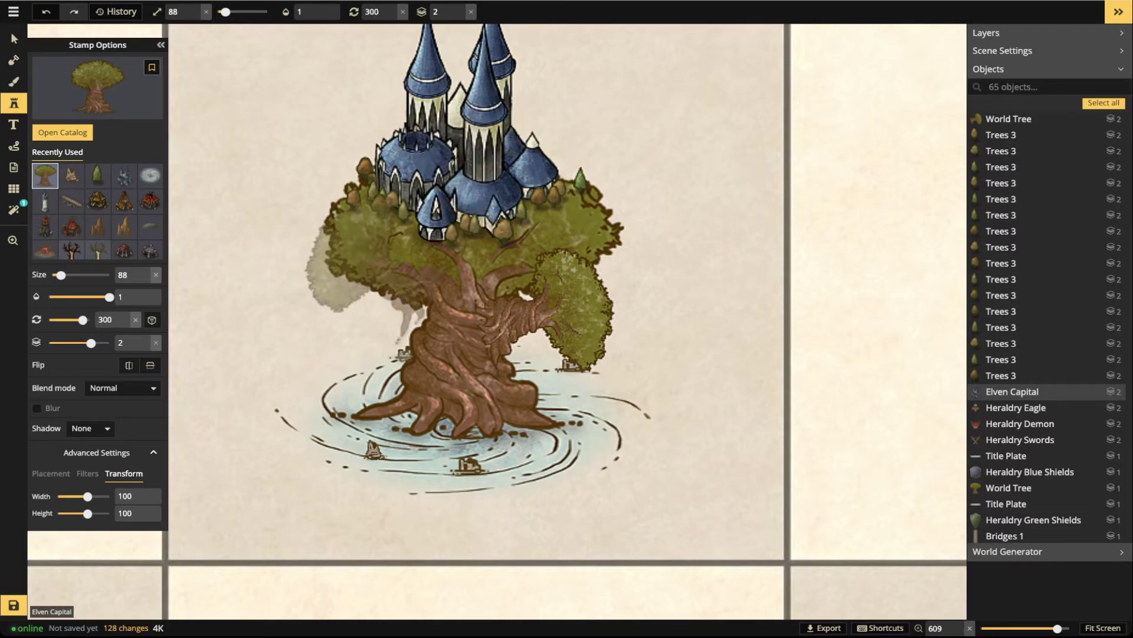
pyautogui.click(381, 286)
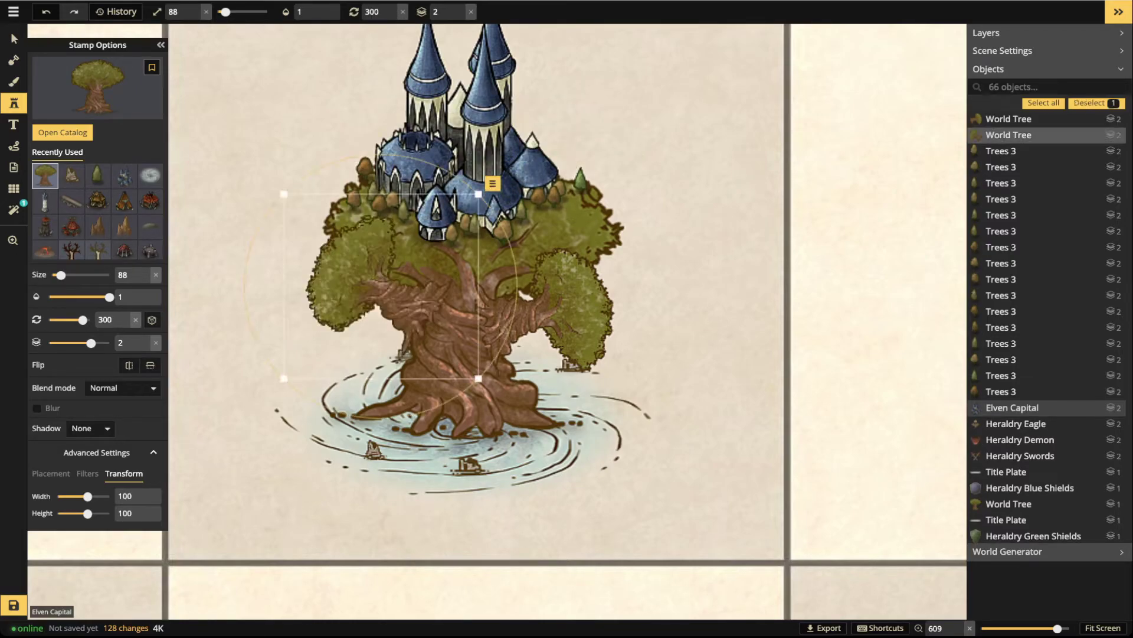
# Put the left World Tree branch on layer 1 and set its brightness to 68
pyautogui.click(14, 40)
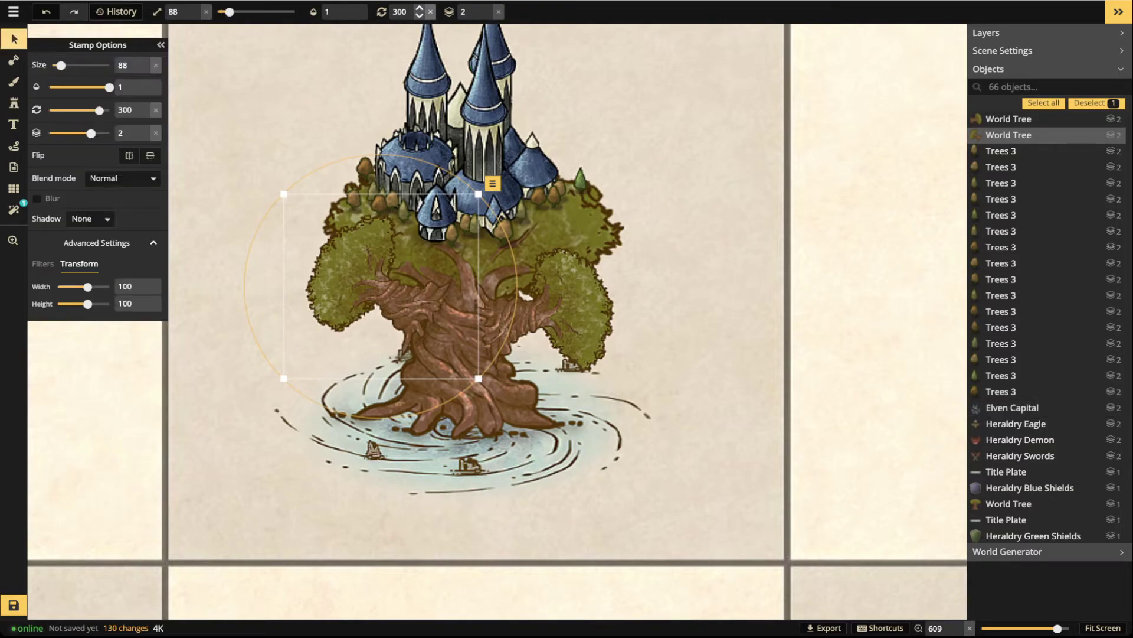
pyautogui.click(487, 16)
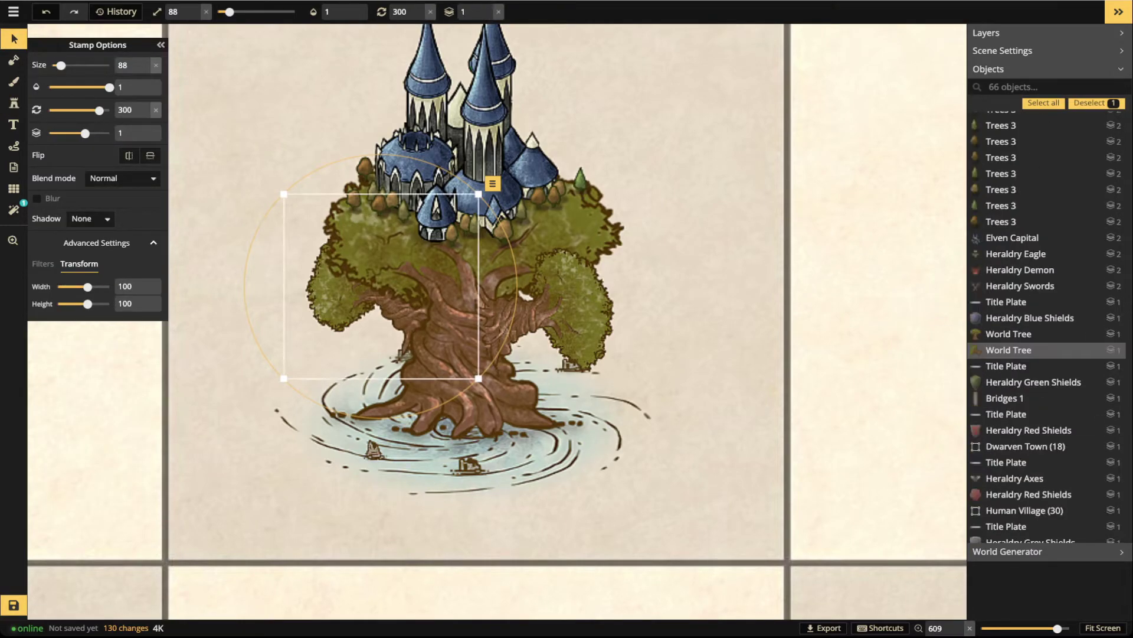
pyautogui.click(43, 263)
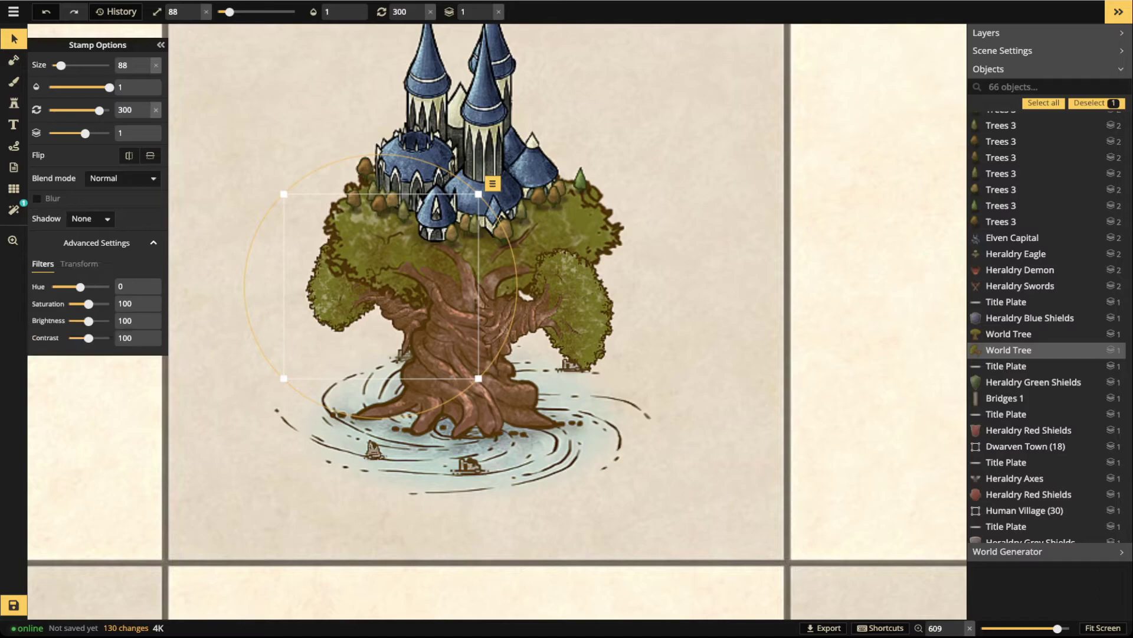
pyautogui.moveTo(88, 321); pyautogui.dragTo(84, 320)
# Rotate the darkened World Tree branch to 0 degrees and move it behind the castle's upper-left side
pyautogui.moveTo(99, 110); pyautogui.dragTo(81, 110)
pyautogui.moveTo(372, 313); pyautogui.dragTo(434, 144)
pyautogui.scroll(-2, 433, 144)
pyautogui.scroll(8, 434, 146)
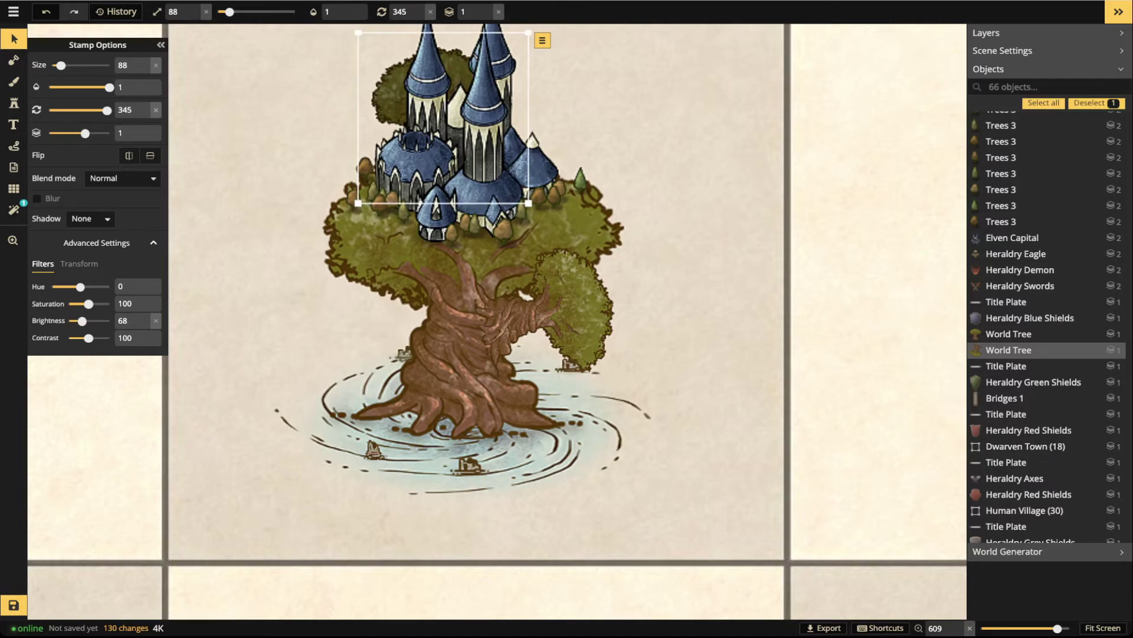
pyautogui.scroll(1, 433, 145)
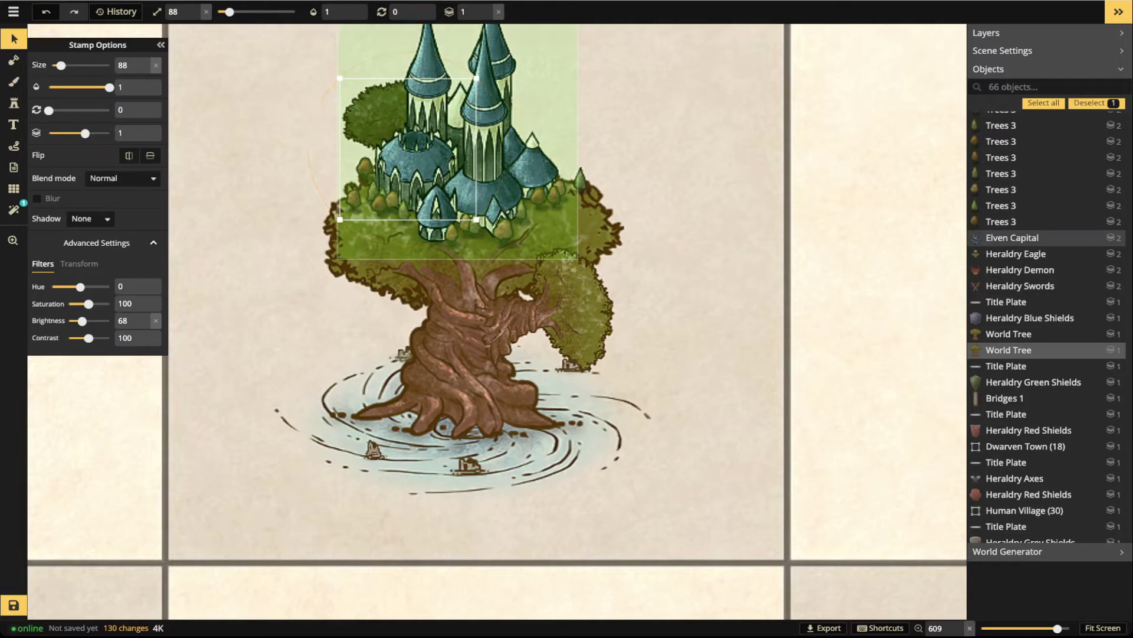
# Duplicate the darkened World Tree branch and place the copy behind the castle's right side, rotated 15 degrees
pyautogui.hotkey('ctrl', 'v')
pyautogui.moveTo(523, 146); pyautogui.dragTo(533, 198)
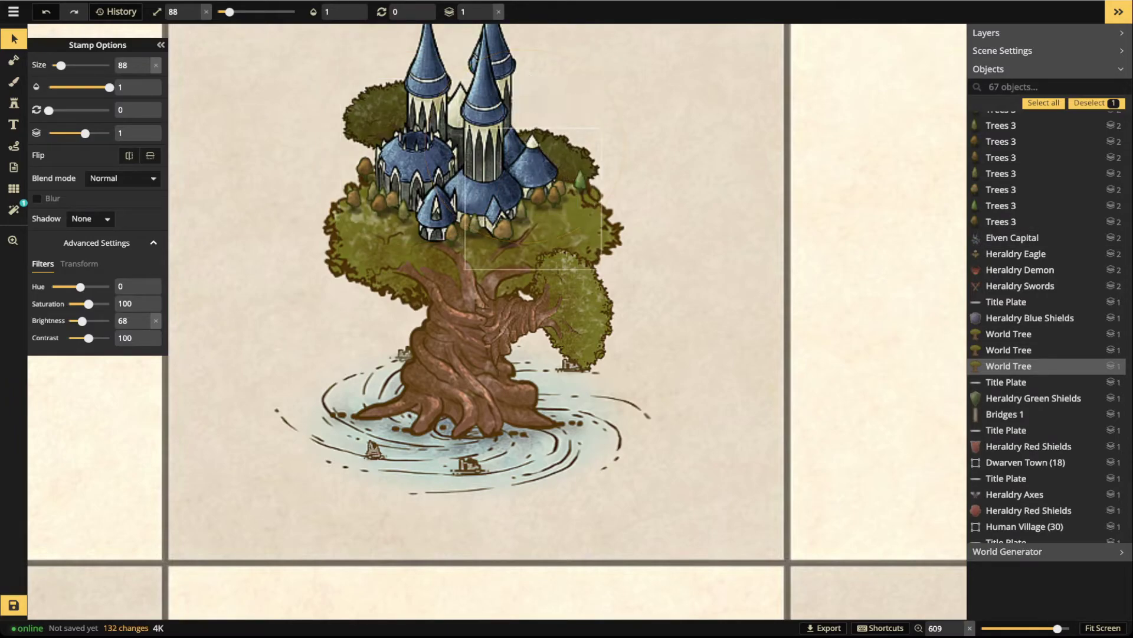
pyautogui.scroll(1, 538, 197)
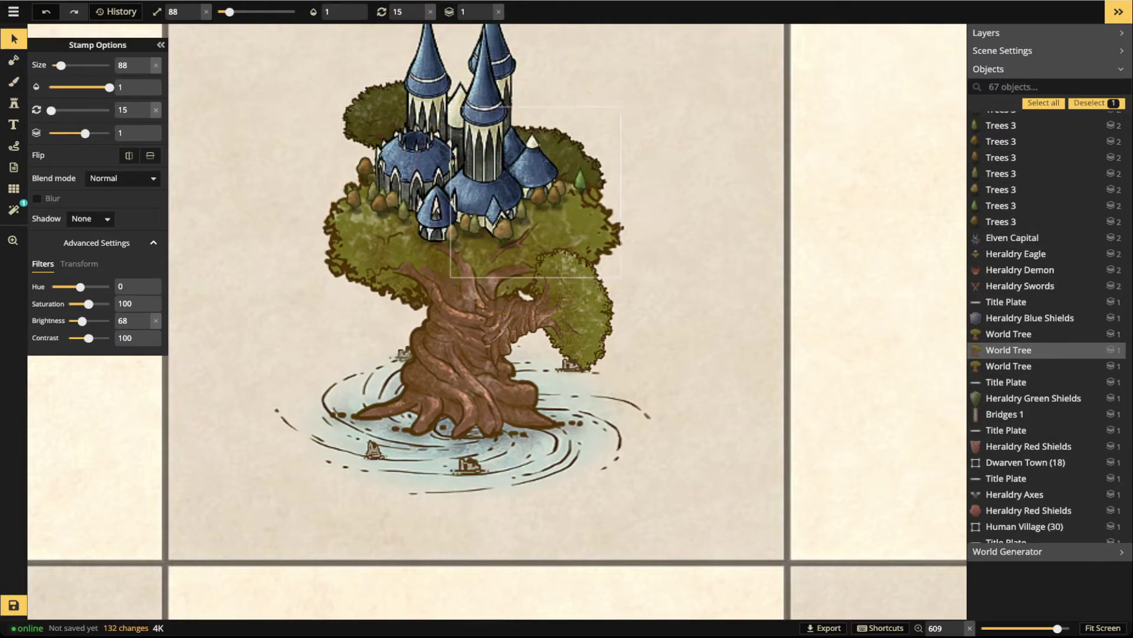
pyautogui.press('Escape')
pyautogui.scroll(-1, 364, 105)
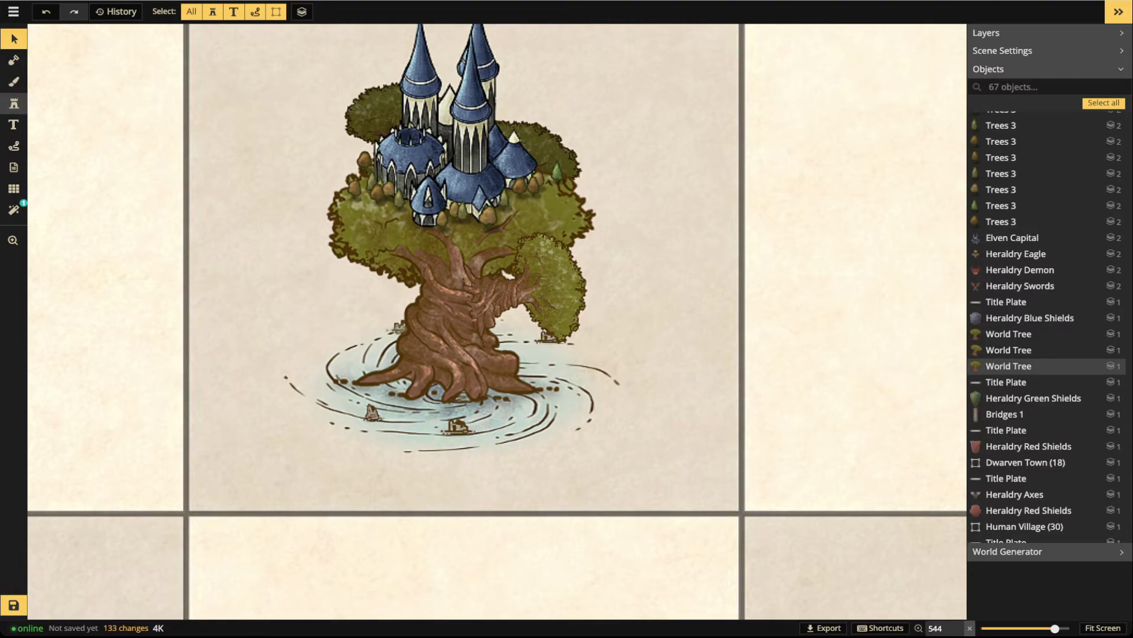
# Place an Elven Building 5 stamp at size 68 on layer 1, in the empty area right of the castle
pyautogui.click(14, 103)
pyautogui.press('f')
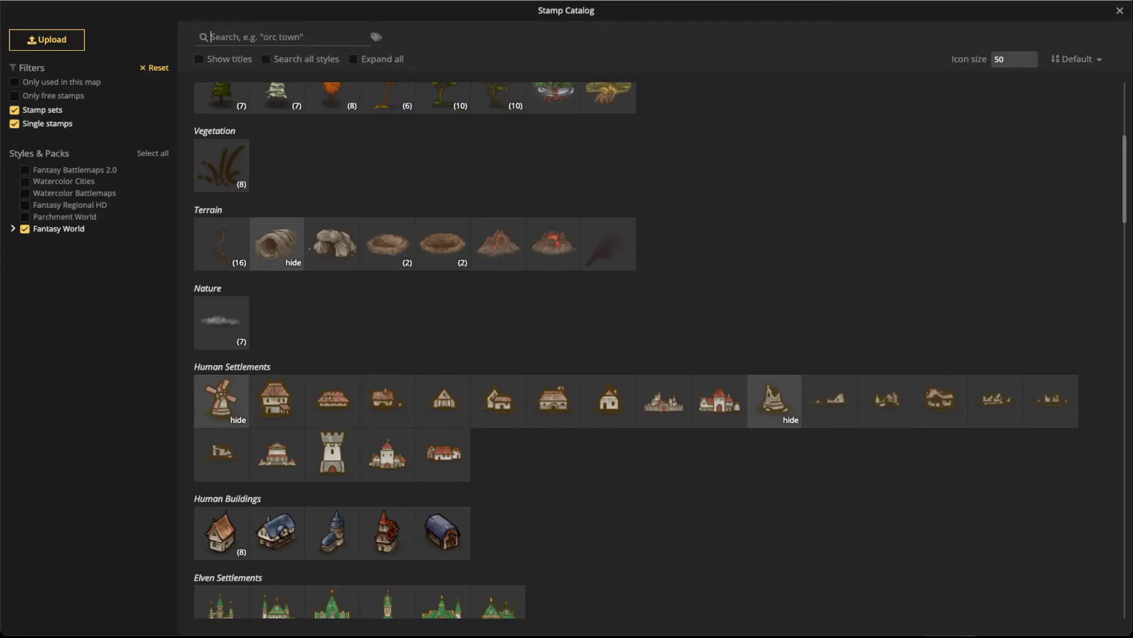
pyautogui.scroll(-10, 655, 348)
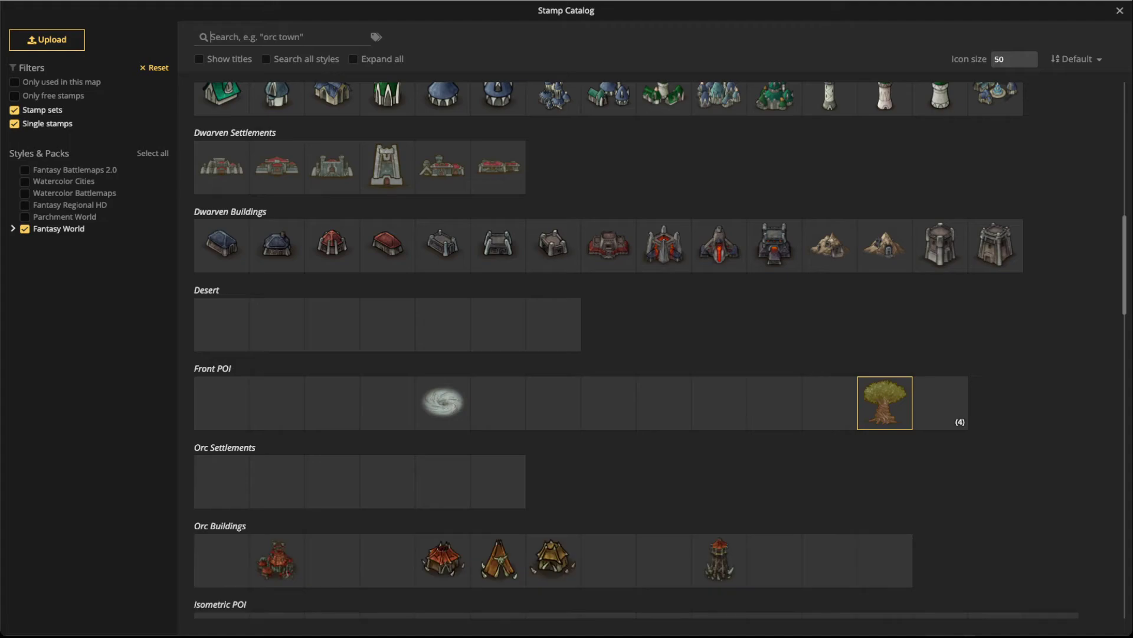
pyautogui.scroll(2, 442, 283)
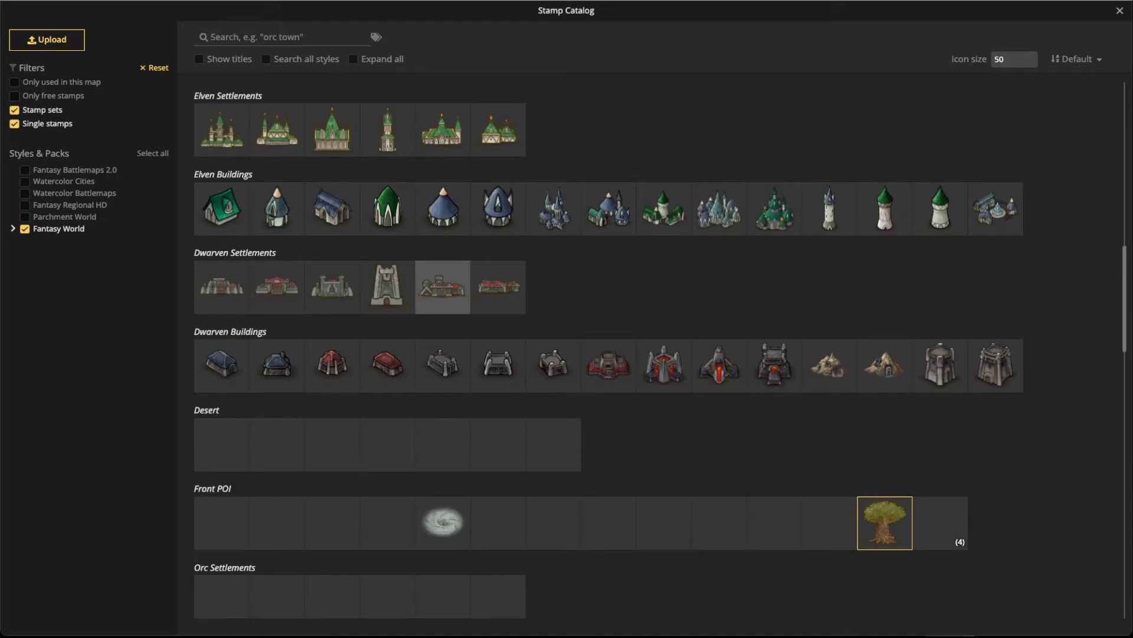
pyautogui.click(443, 208)
pyautogui.scroll(5, 388, 121)
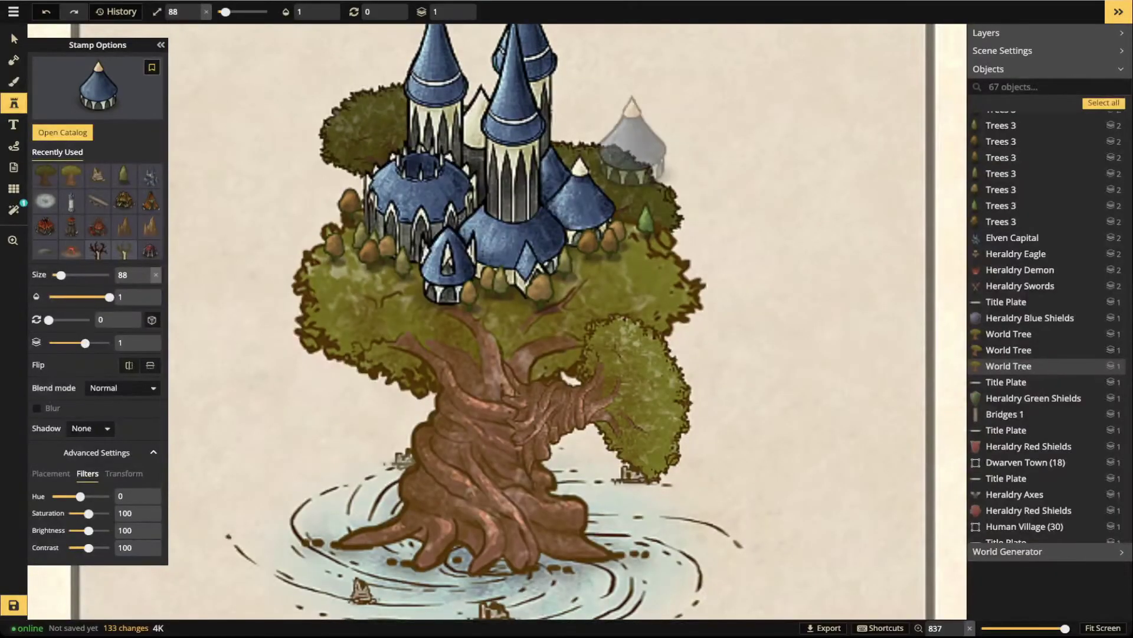
pyautogui.press('[')
pyautogui.press('[')
pyautogui.press('[')
pyautogui.press('[')
pyautogui.press('[')
pyautogui.click(607, 139)
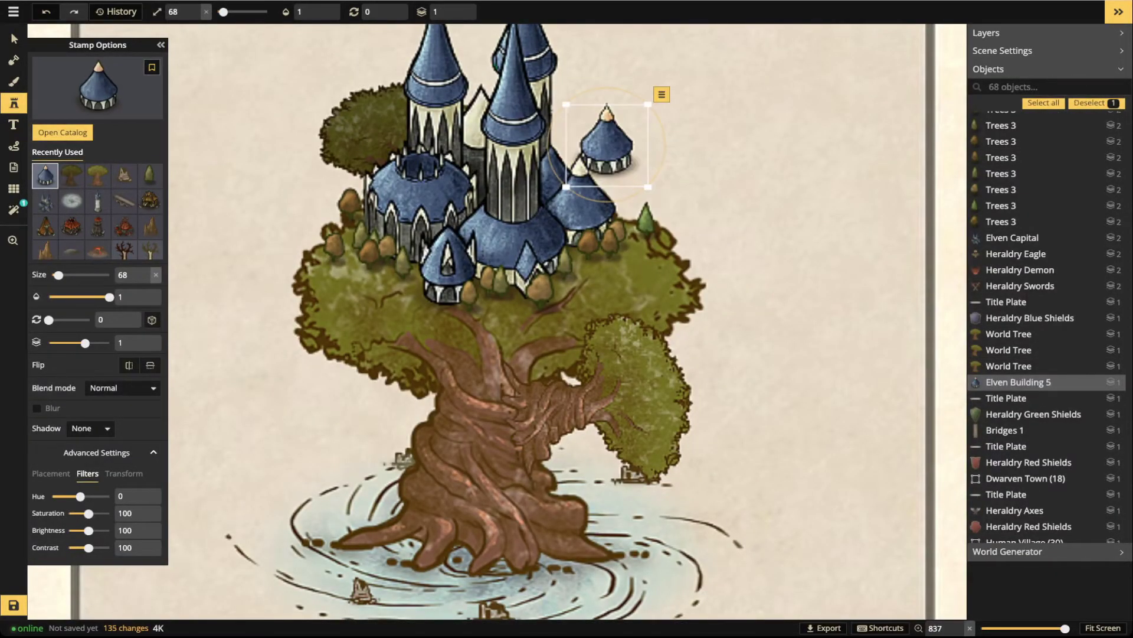
pyautogui.moveTo(607, 145); pyautogui.dragTo(768, 143)
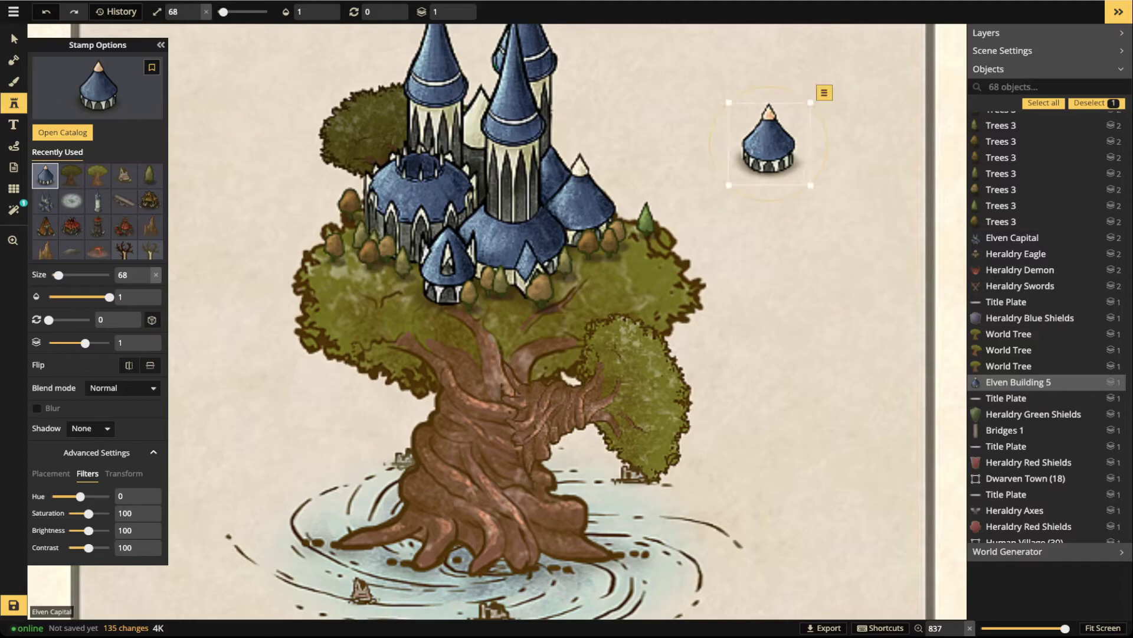
# Duplicate the darkened left World Tree branch and place the copy behind the castle's right side, rotated 30 degrees
pyautogui.click(357, 129)
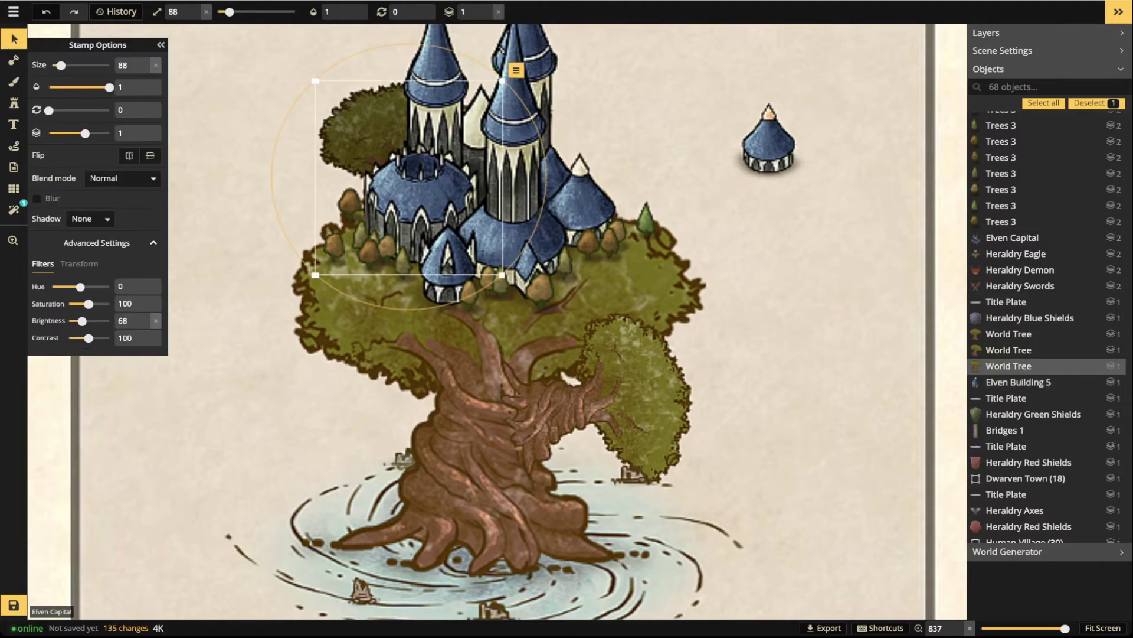
pyautogui.hotkey('ctrl', 'v')
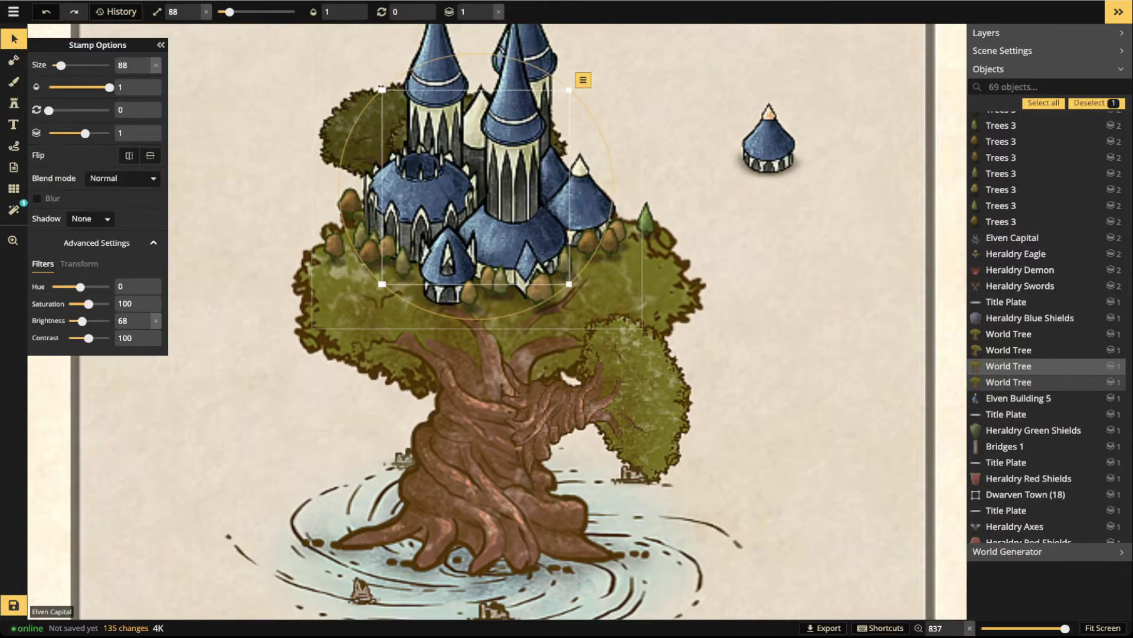
pyautogui.press('.')
pyautogui.moveTo(476, 186); pyautogui.dragTo(604, 228)
pyautogui.press(',')
# Try the Elven Building 5 stamp above the dark right branch on layer 2, and delete it
pyautogui.moveTo(767, 144); pyautogui.dragTo(618, 136)
pyautogui.press('pageup')
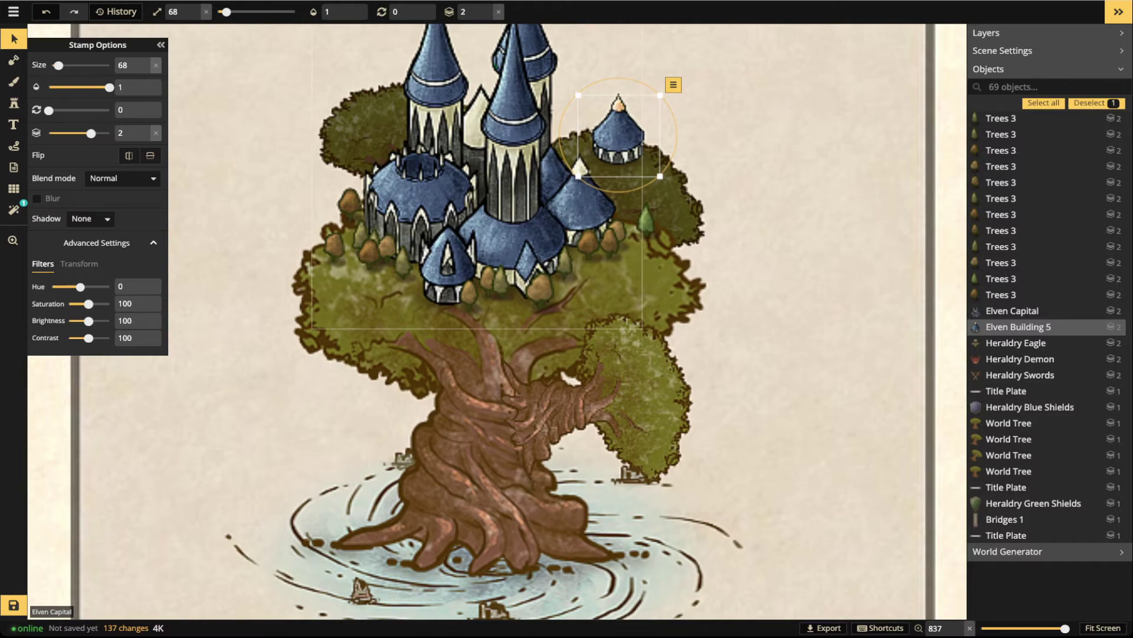
pyautogui.press('Delete')
# Place an Elven Village 1 stamp at size 48 over the dark right branch and put it on layer 1
pyautogui.click(13, 103)
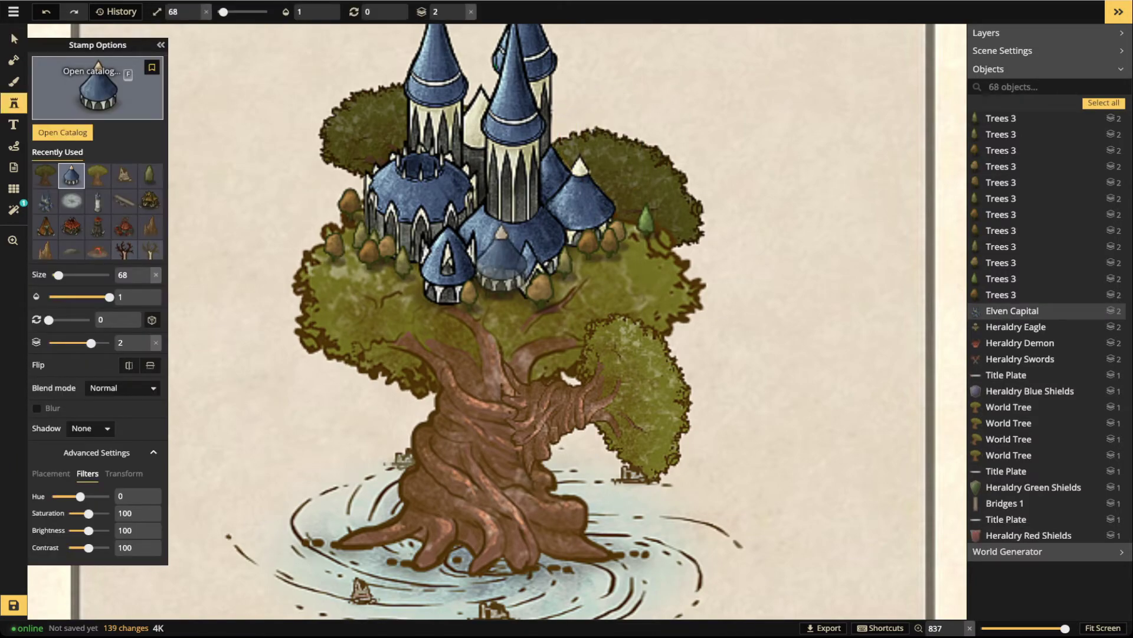
pyautogui.press('f')
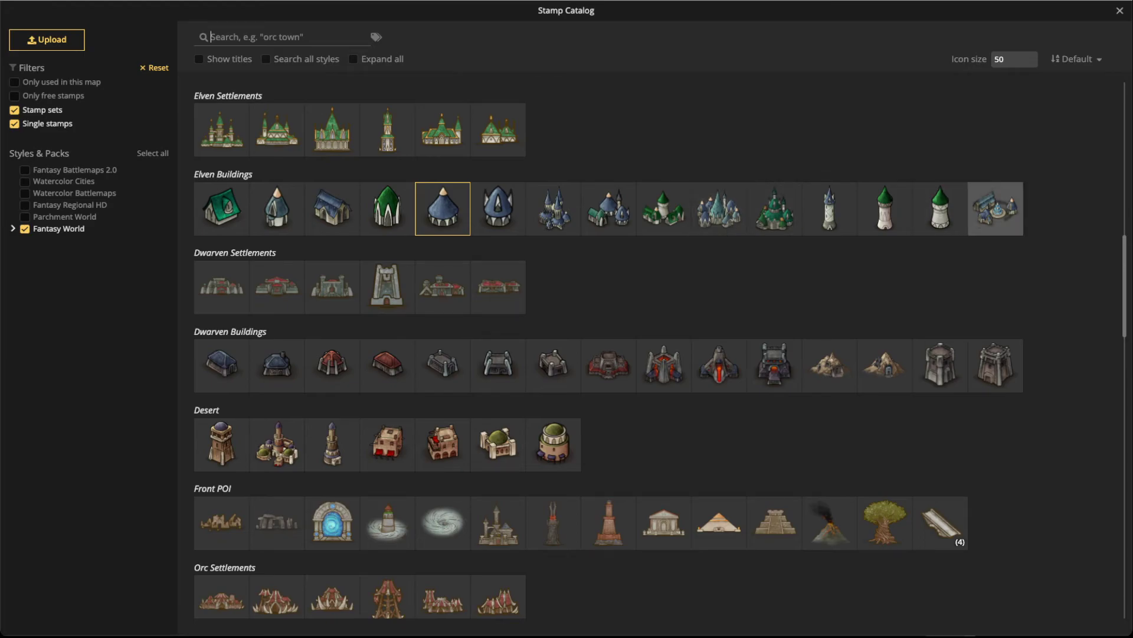
pyautogui.click(995, 209)
pyautogui.press('[')
pyautogui.scroll(-2, 702, 145)
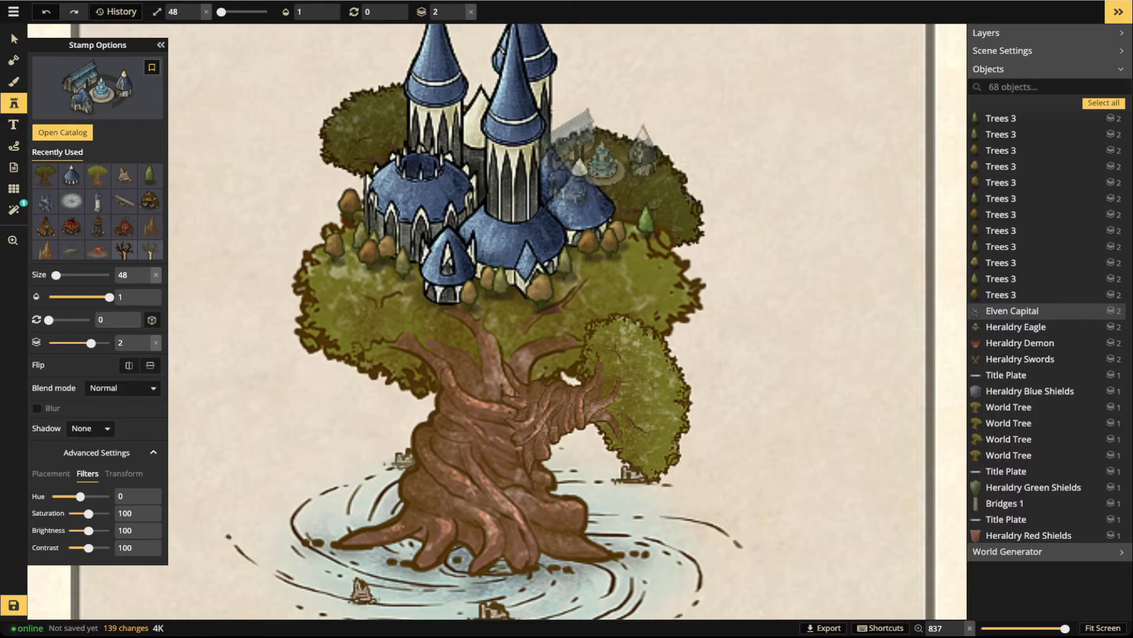
pyautogui.click(600, 158)
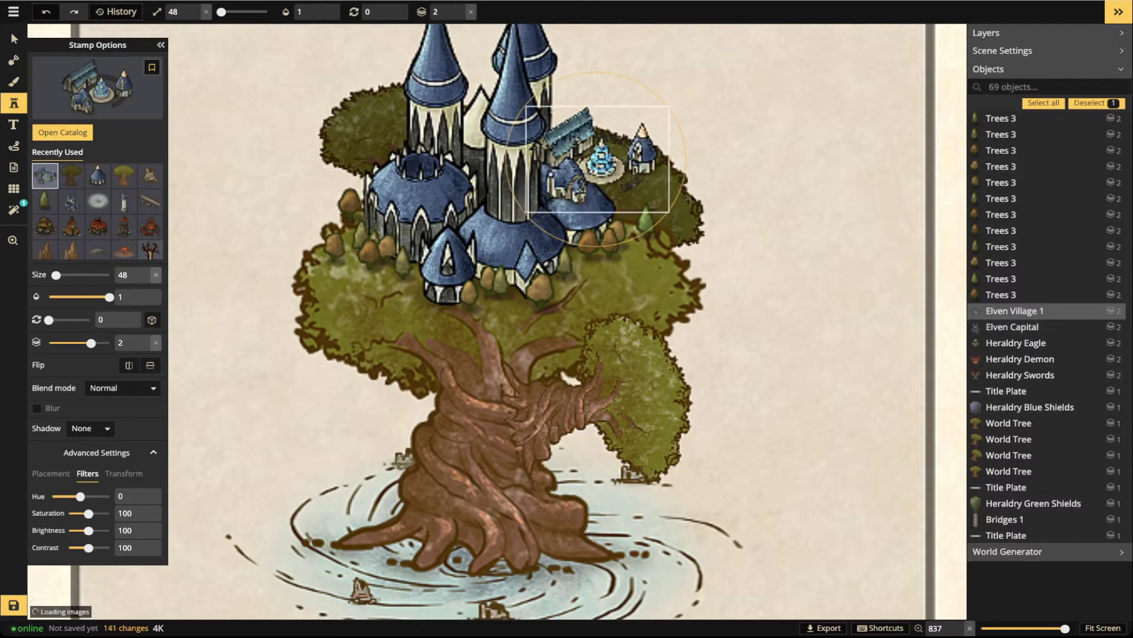
pyautogui.click(460, 16)
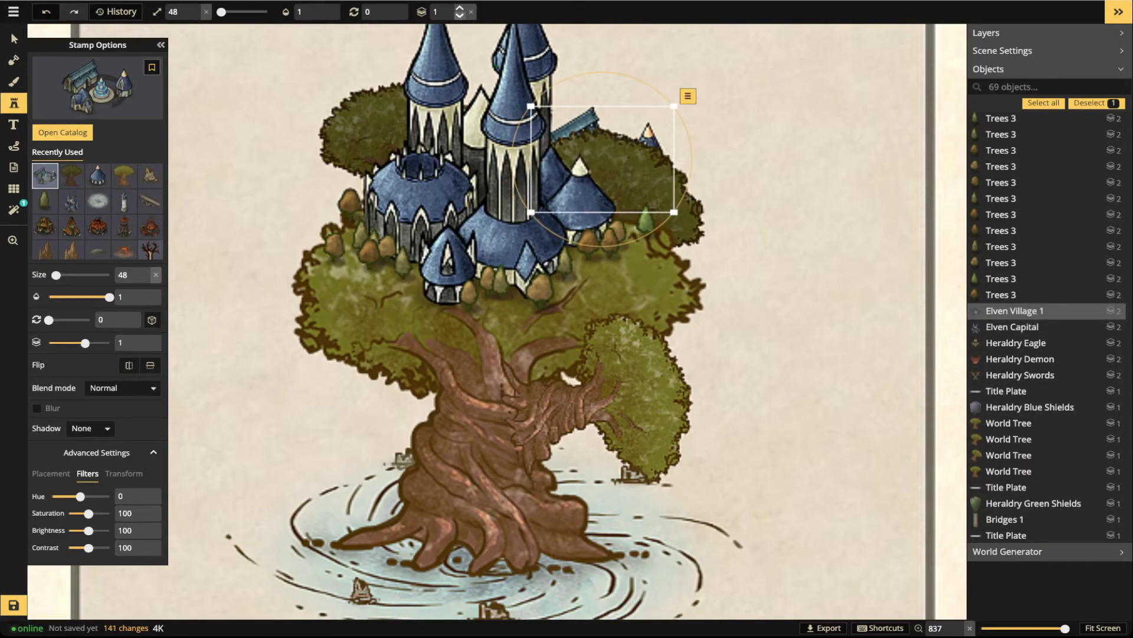
pyautogui.click(14, 39)
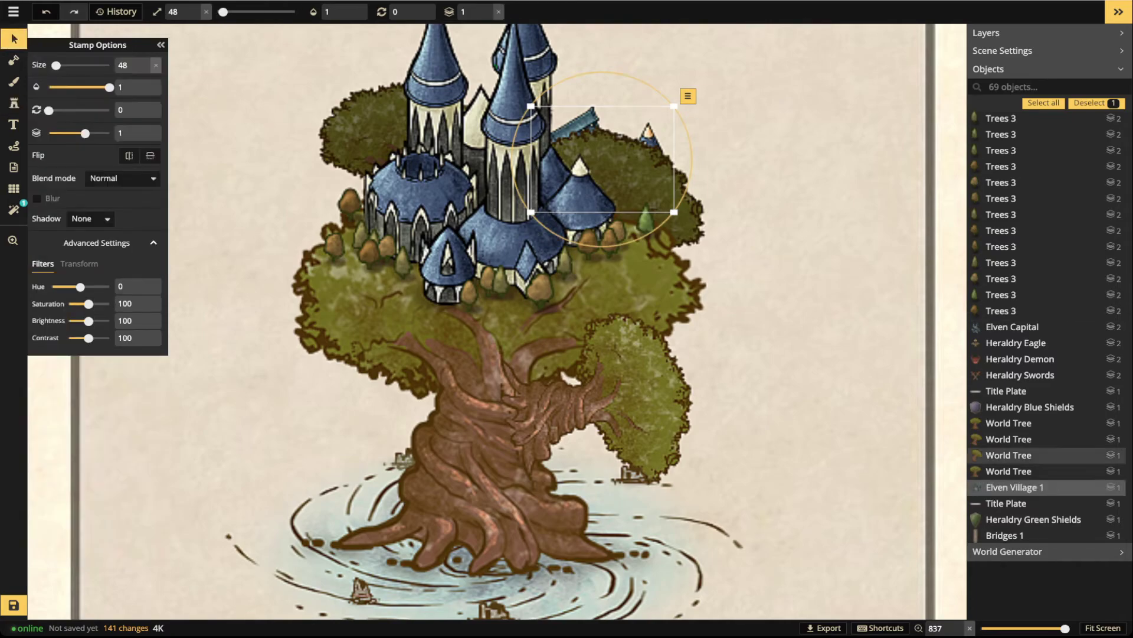
# Lower the dark right World Tree branch to layer 0, behind the Elven Village, and nudge the village slightly up
pyautogui.click(640, 174)
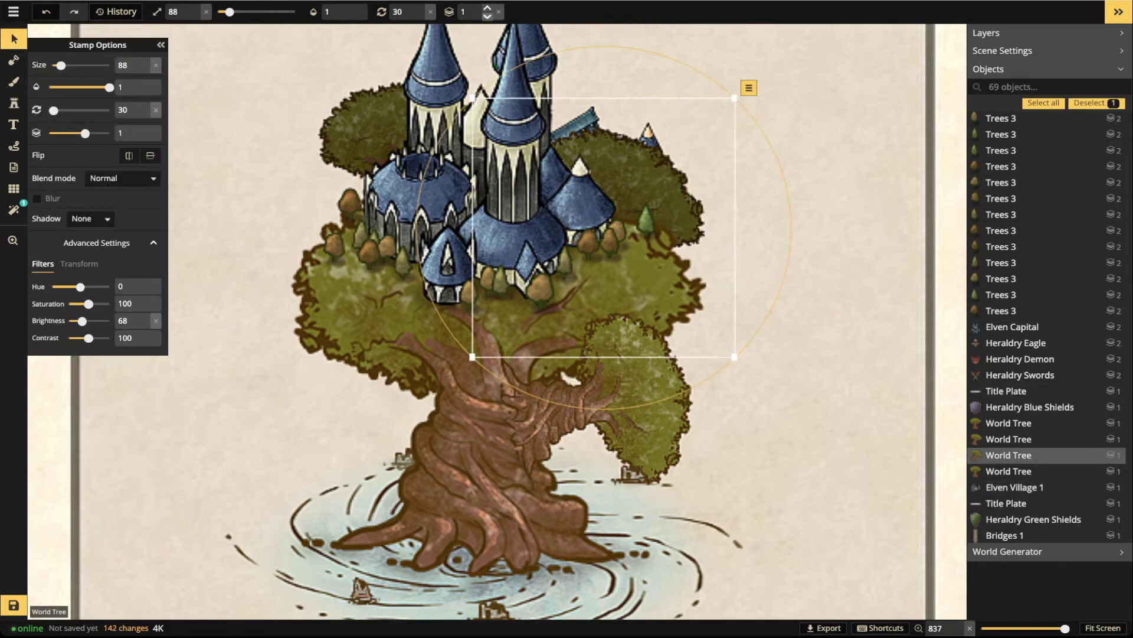
pyautogui.press('pagedown')
pyautogui.moveTo(608, 162); pyautogui.dragTo(608, 158)
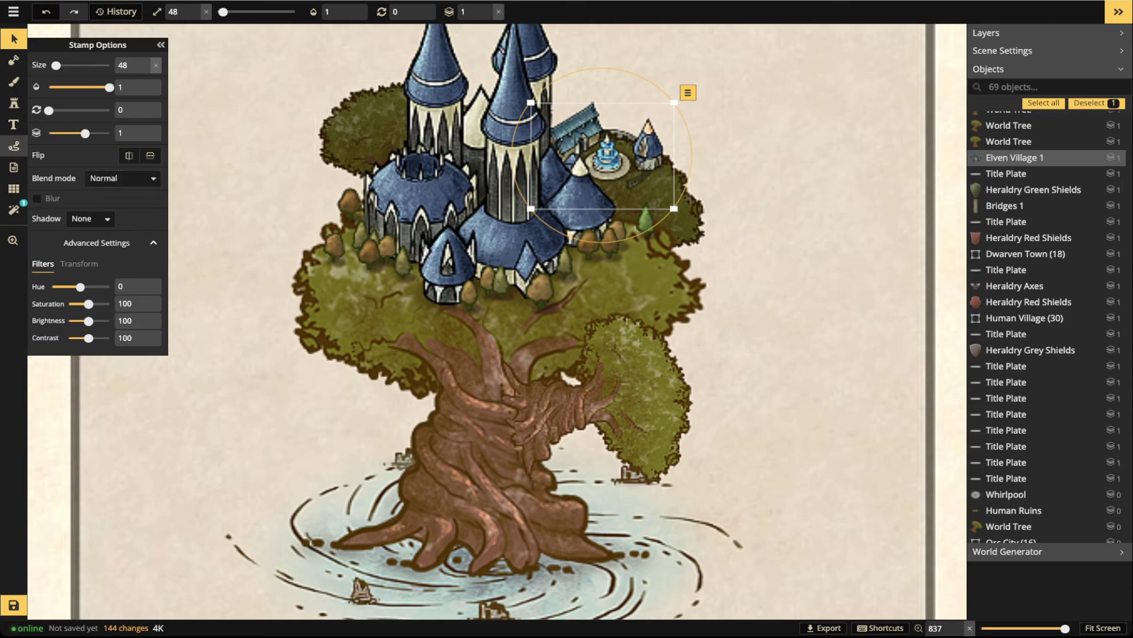
# Place an Elven Building 6 stamp at size 48 on layer 2, on top of the dark left branch
pyautogui.click(13, 102)
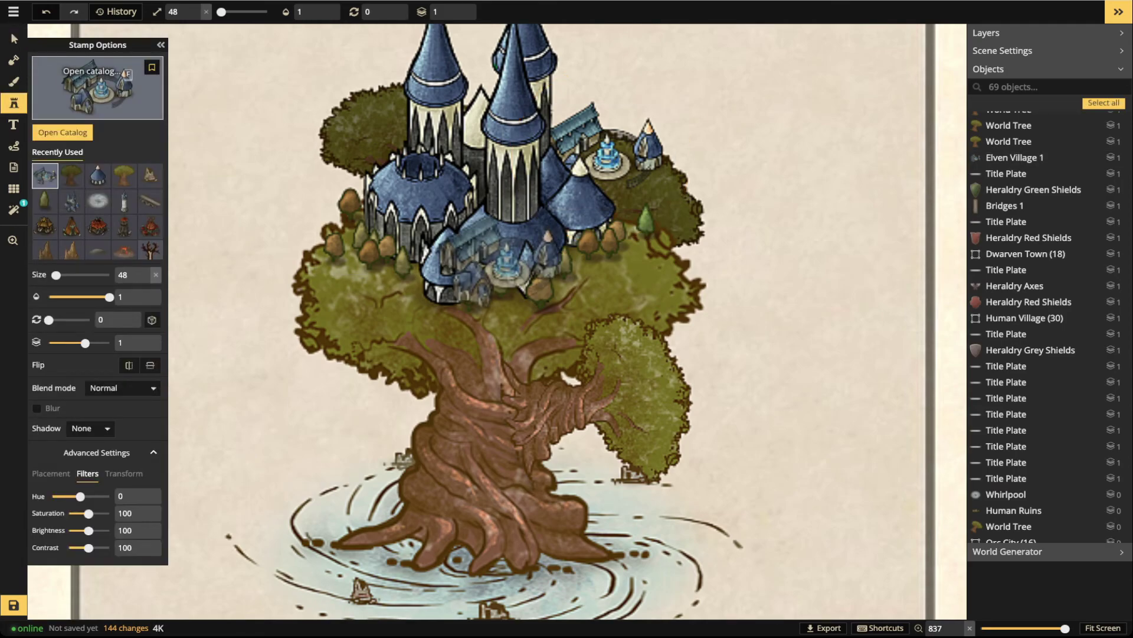
pyautogui.press('f')
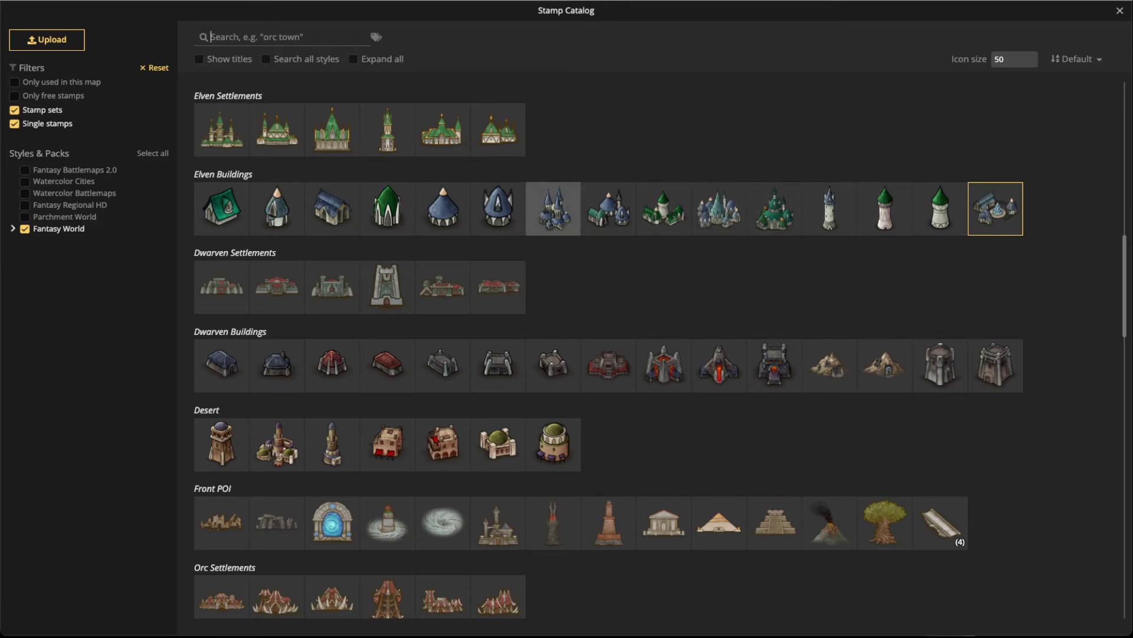
pyautogui.click(497, 208)
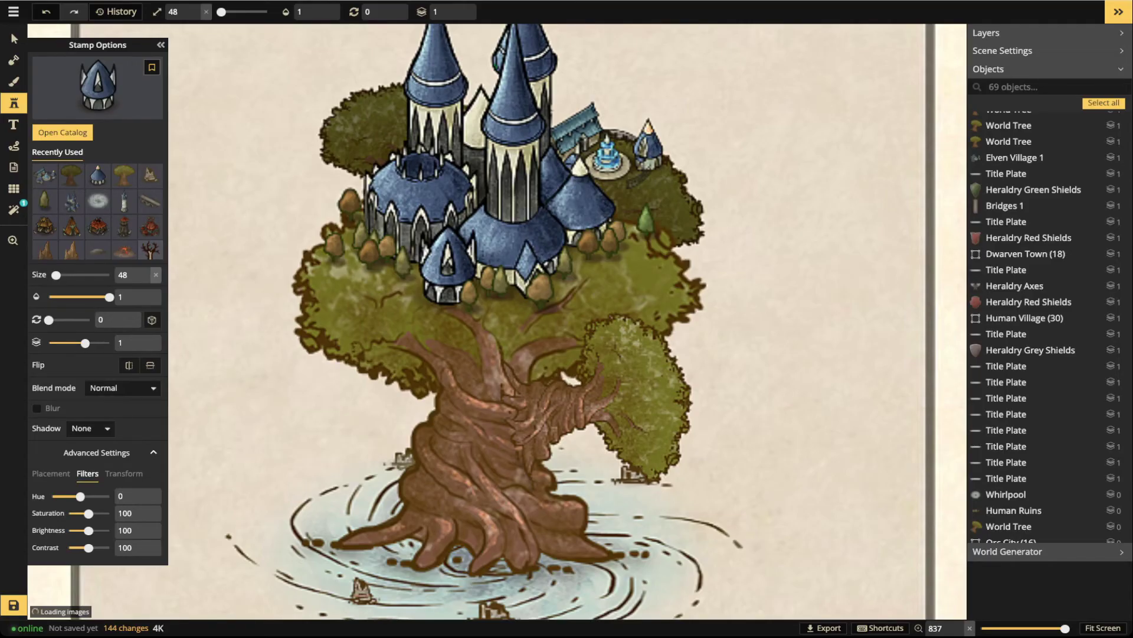
pyautogui.moveTo(372, 77); pyautogui.dragTo(375, 124)
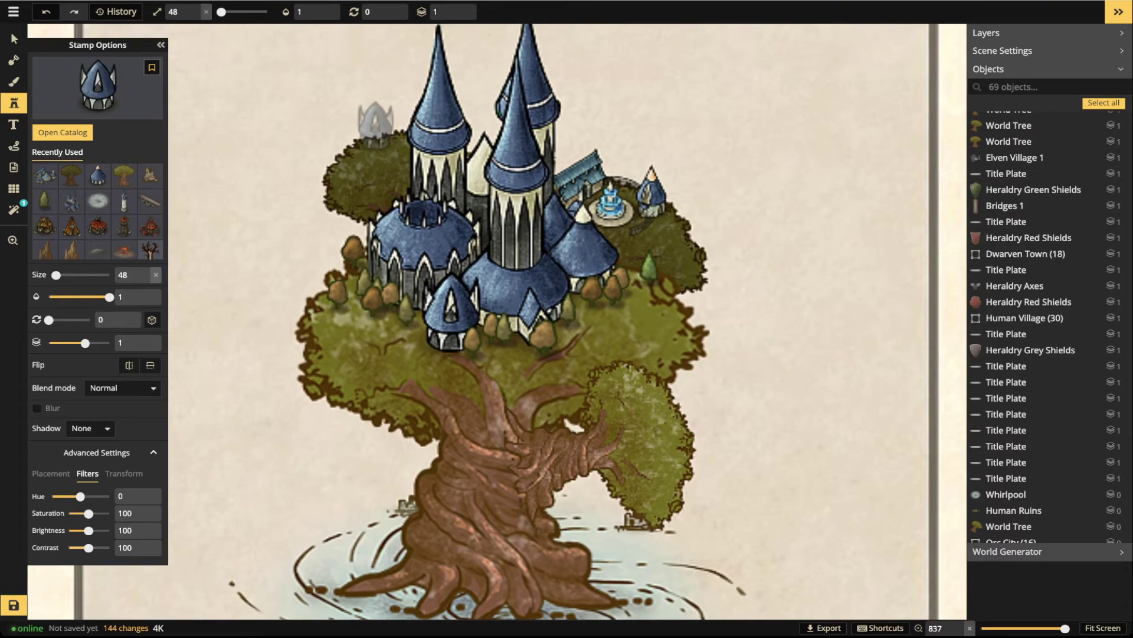
pyautogui.click(378, 130)
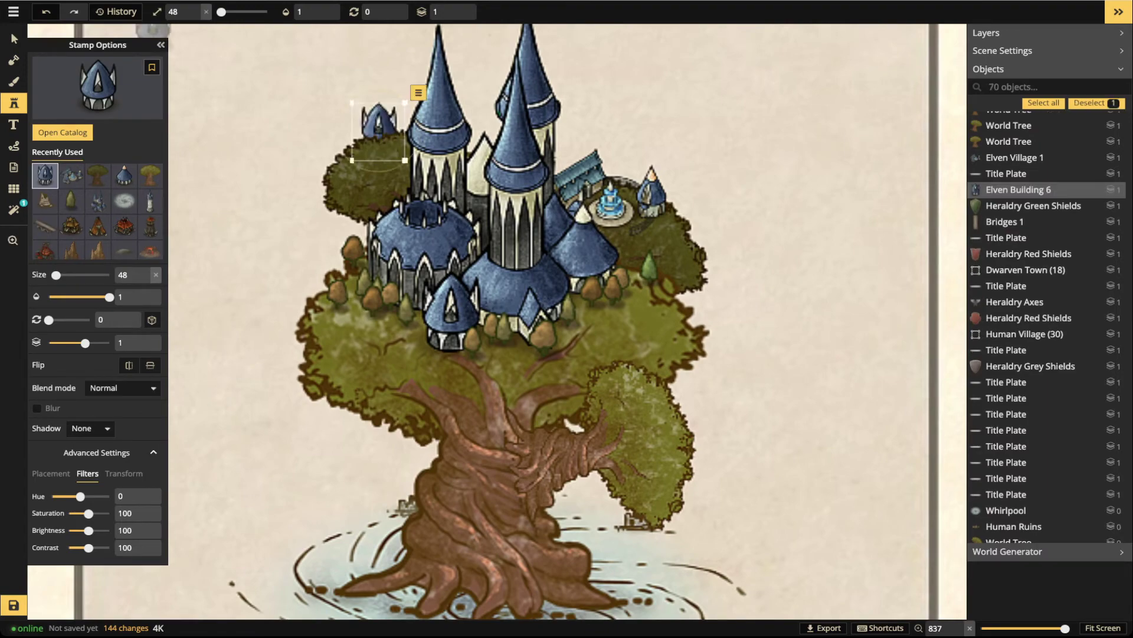
pyautogui.click(459, 7)
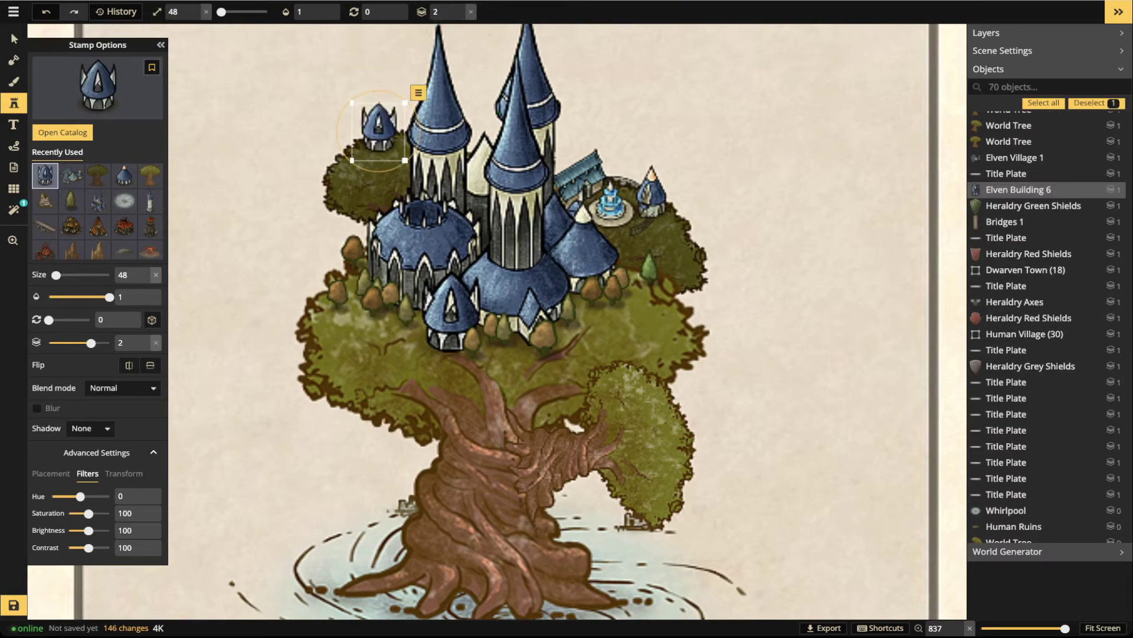
pyautogui.moveTo(378, 130); pyautogui.dragTo(380, 134)
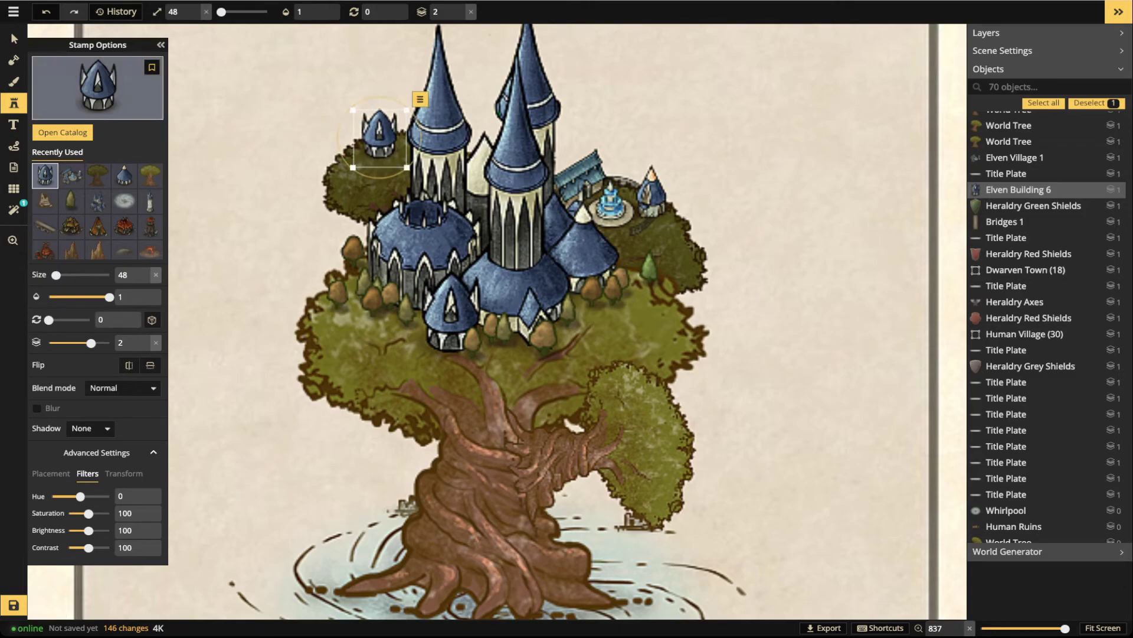
# Set the Elven Village 1 stamp's brightness to 76
pyautogui.click(14, 39)
pyautogui.scroll(-4, 409, 303)
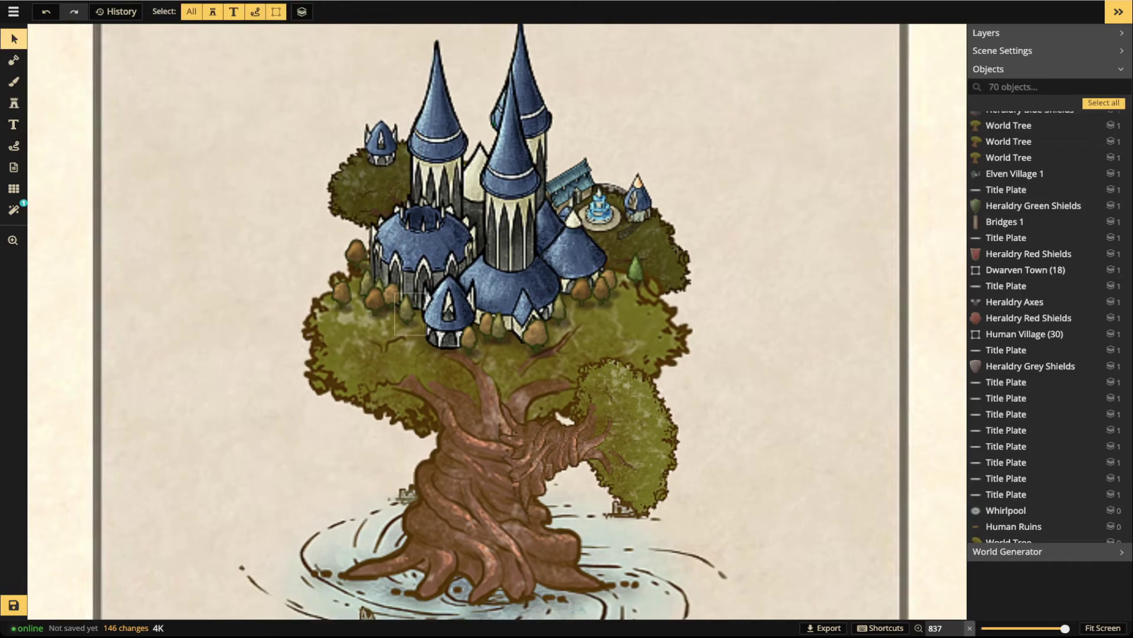
pyautogui.click(558, 230)
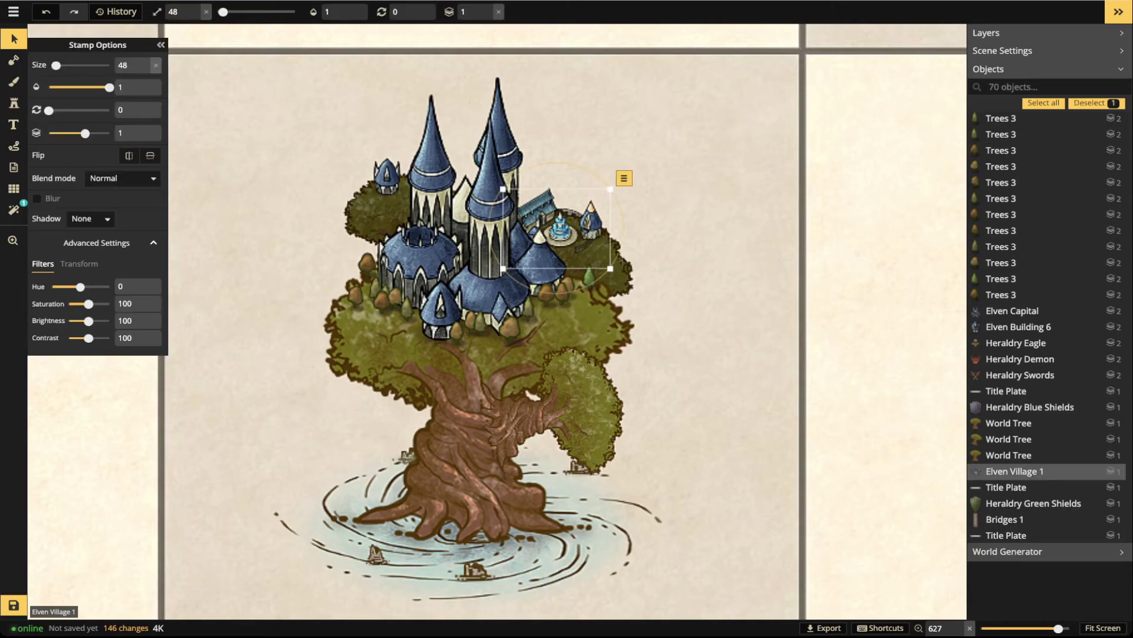
pyautogui.moveTo(89, 321); pyautogui.dragTo(86, 320)
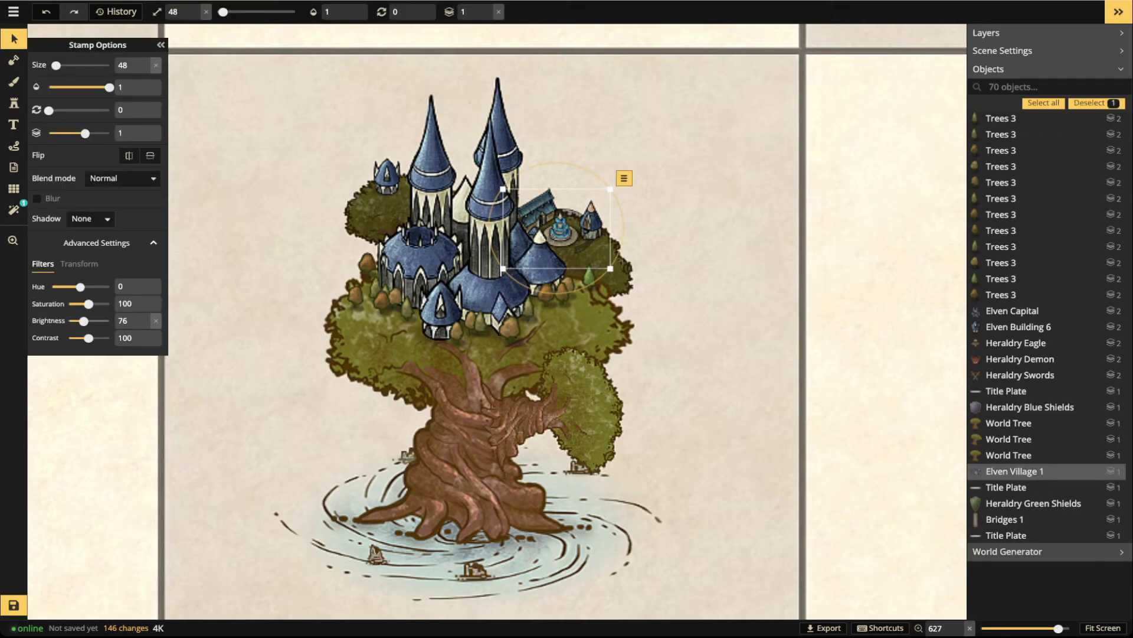
# Select all stamps of the elven city together and move them slightly up within their grid cell
pyautogui.press('Escape')
pyautogui.scroll(-4, 446, 268)
pyautogui.moveTo(446, 268); pyautogui.dragTo(498, 255)
pyautogui.moveTo(368, 135); pyautogui.dragTo(684, 460)
pyautogui.moveTo(537, 347); pyautogui.dragTo(546, 311)
pyautogui.scroll(3, 542, 349)
# Paint random Trees 3 stamps at size 85 on layer 1 along the lower left edge of the whirlpool
pyautogui.click(14, 103)
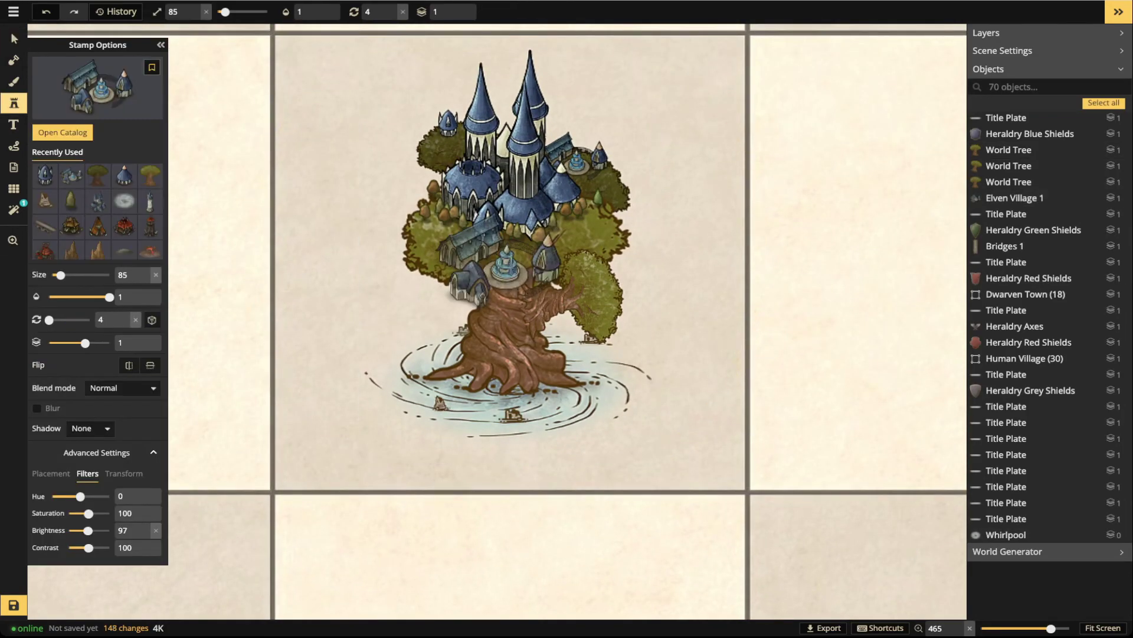
pyautogui.click(71, 201)
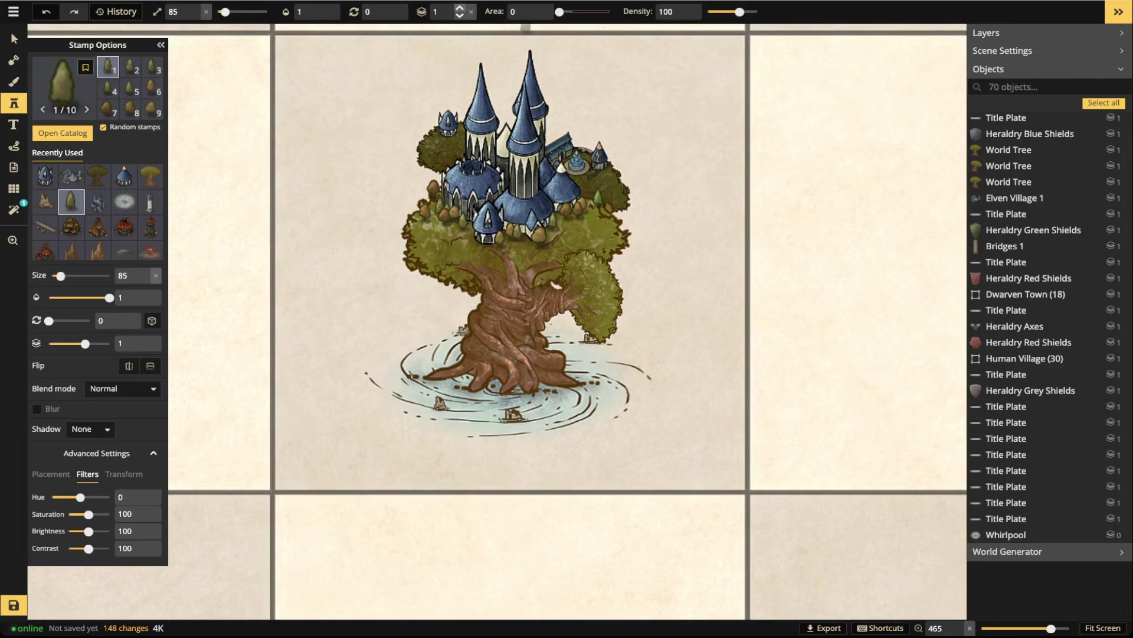
pyautogui.click(462, 12)
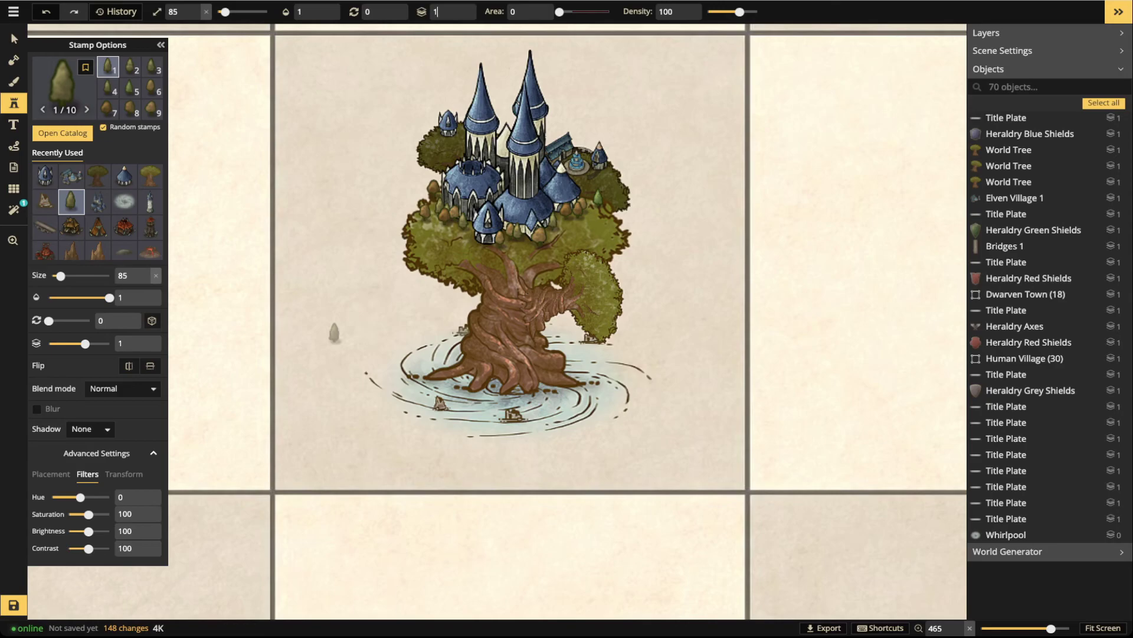
pyautogui.moveTo(364, 387); pyautogui.dragTo(465, 433)
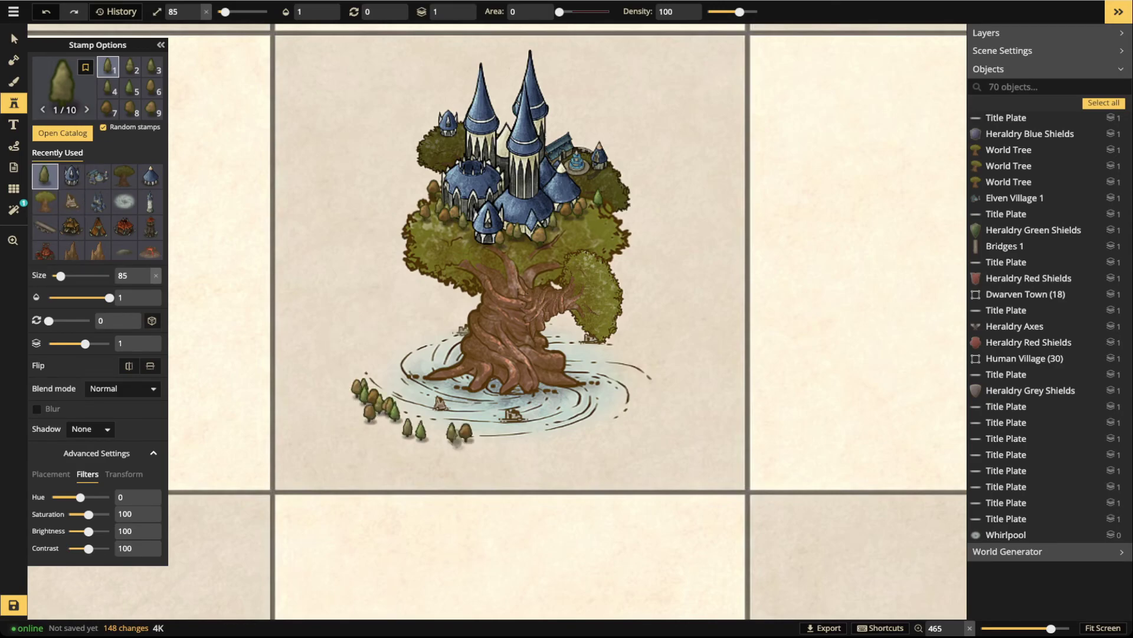
pyautogui.click(465, 439)
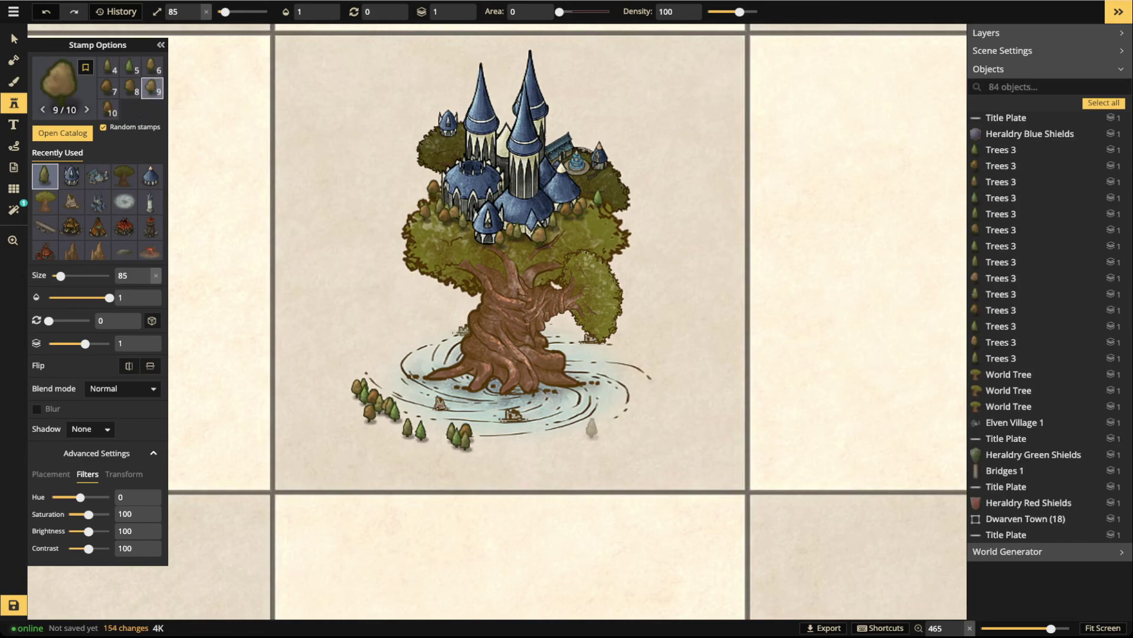
# Add more Trees 3 stamps at size 85 around the lower right and right edges of the whirlpool
pyautogui.moveTo(592, 428); pyautogui.dragTo(566, 442)
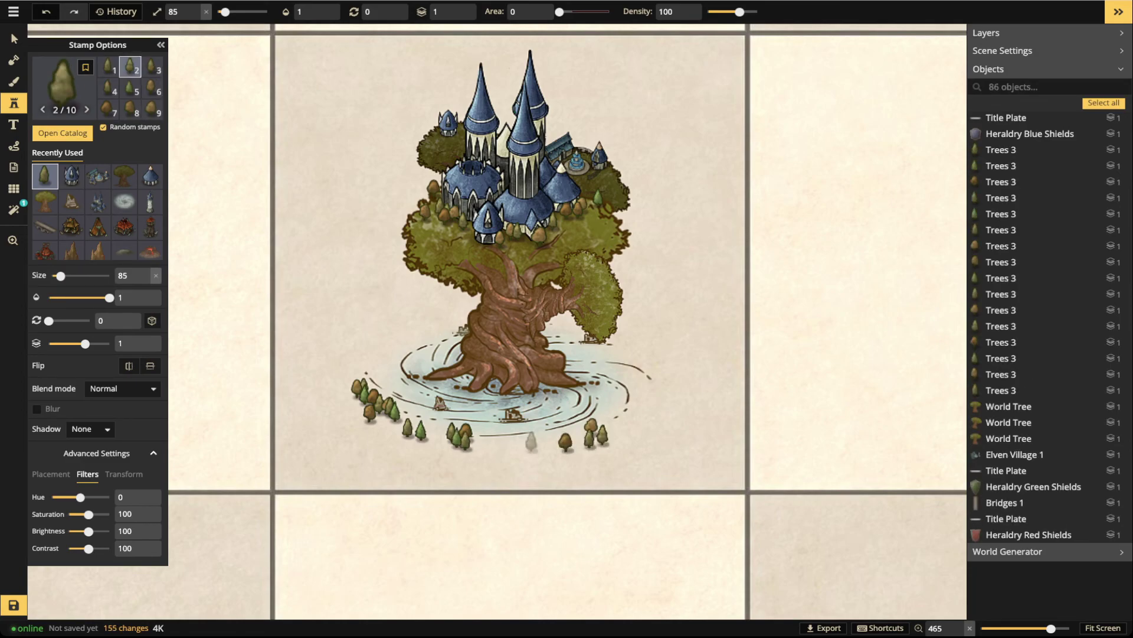
pyautogui.click(536, 440)
pyautogui.moveTo(640, 346); pyautogui.dragTo(671, 358)
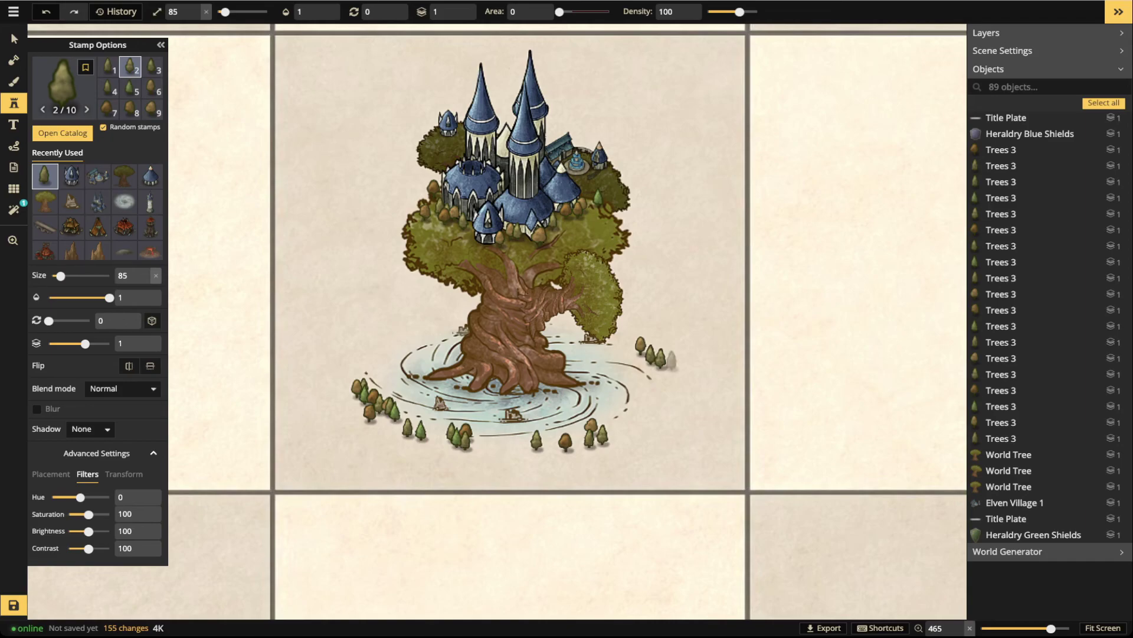
pyautogui.click(654, 411)
# Paint a row of Trees 3 stamps left of the World Tree's trunk and lower them to layer 0, behind the trunk
pyautogui.moveTo(449, 316)
pyautogui.mouseDown()
pyautogui.moveTo(429, 325)
pyautogui.moveTo(490, 311)
pyautogui.mouseUp()
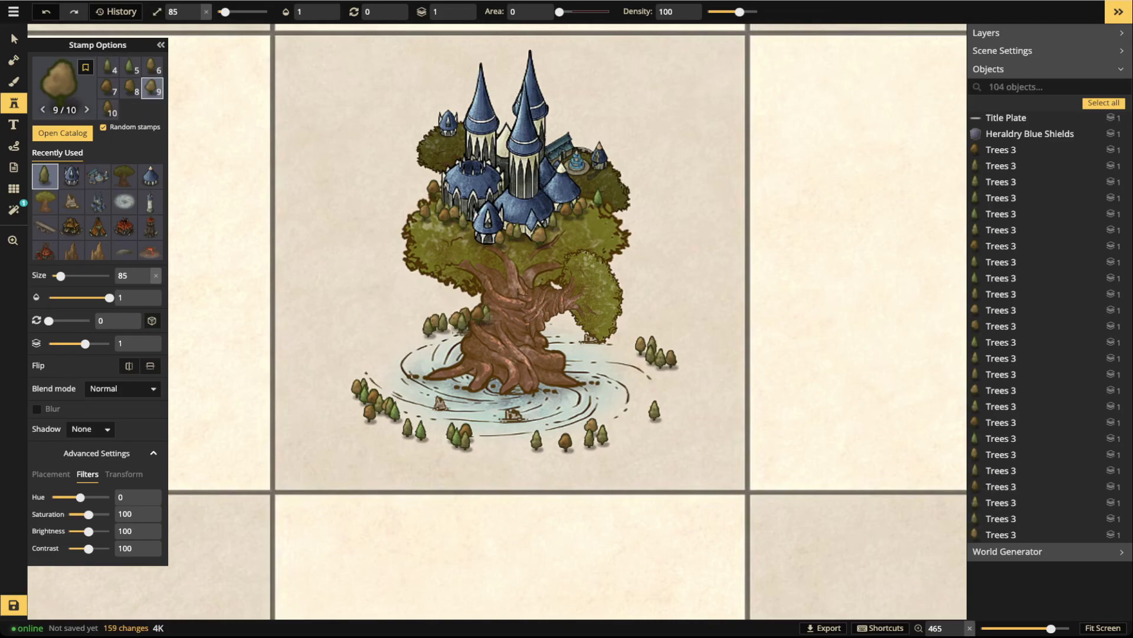
pyautogui.click(14, 39)
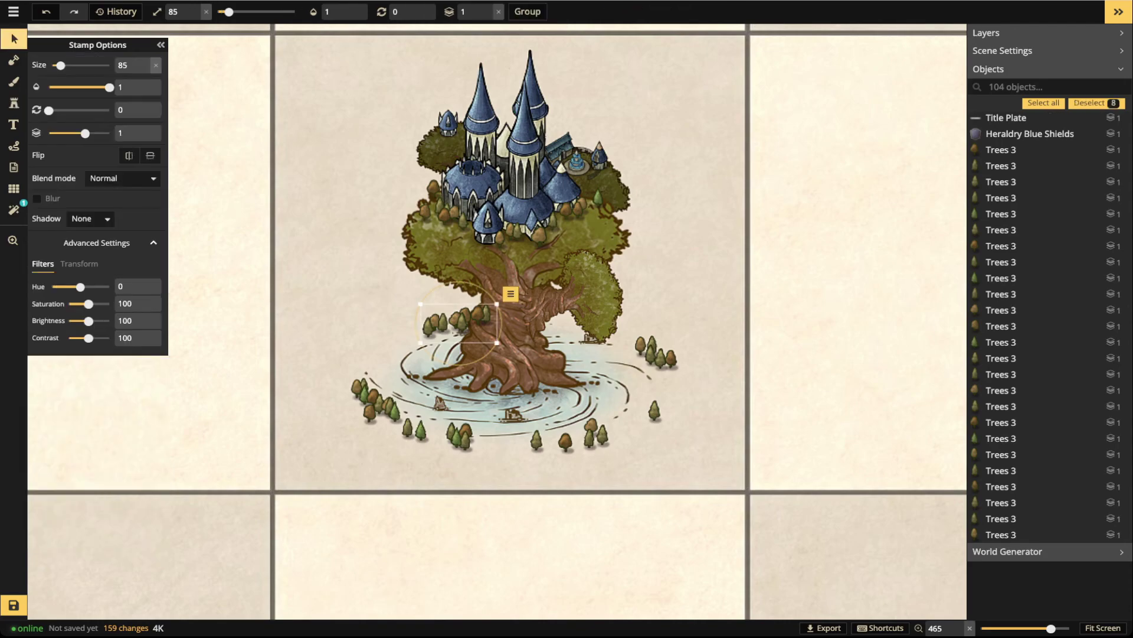
pyautogui.click(487, 15)
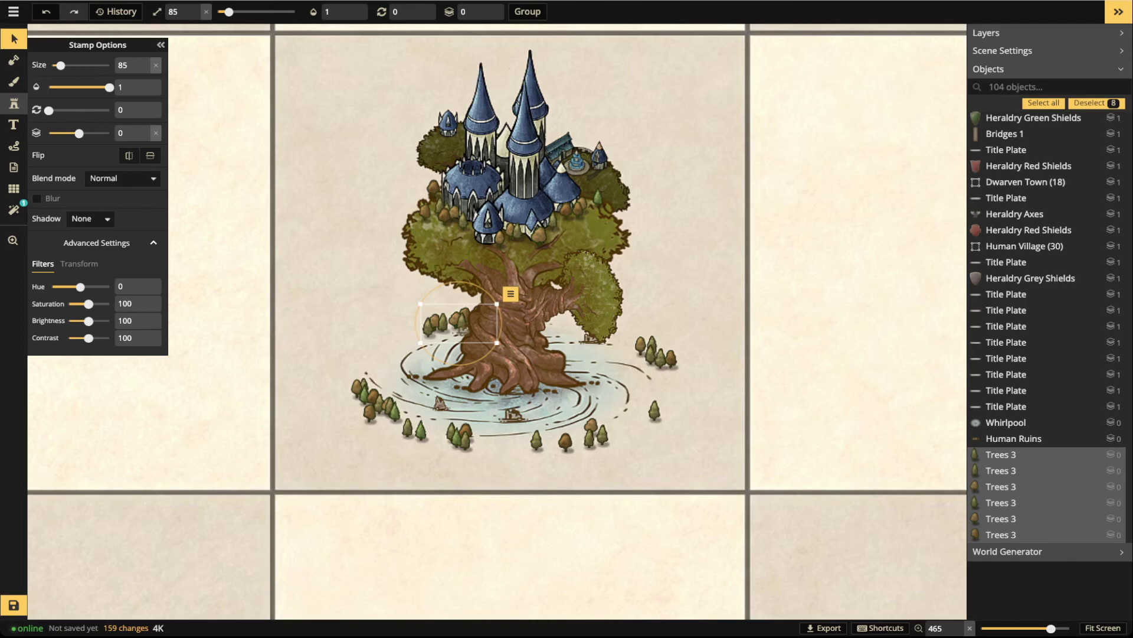
# Place further Trees 3 stamps on layer 0 at the upper left and lower right edges of the whirlpool
pyautogui.click(14, 103)
pyautogui.click(385, 340)
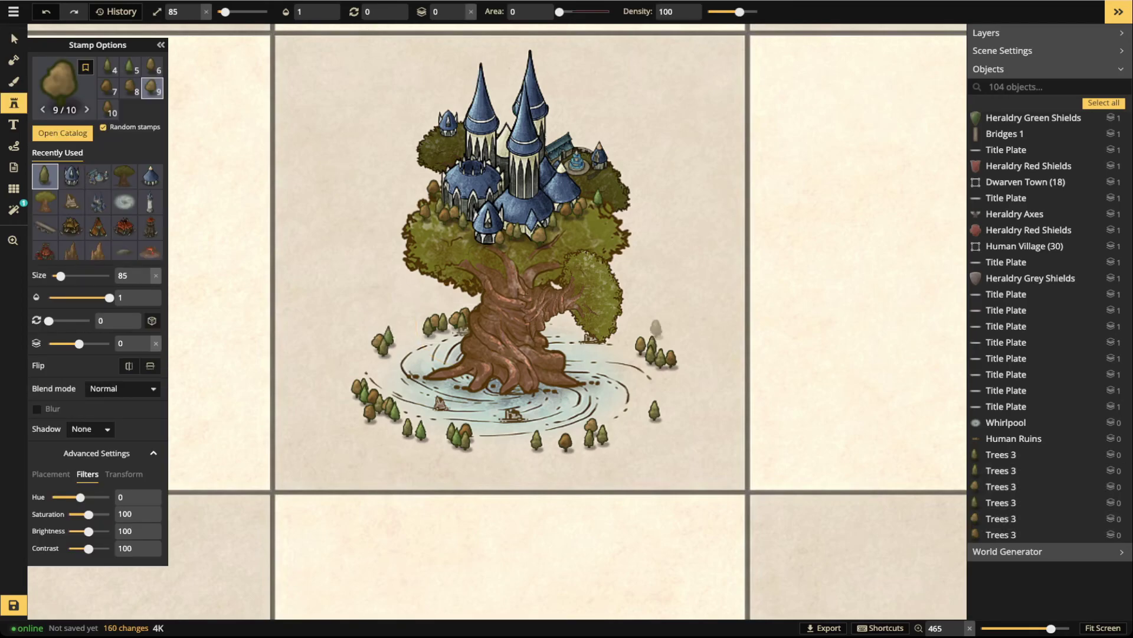
pyautogui.click(633, 425)
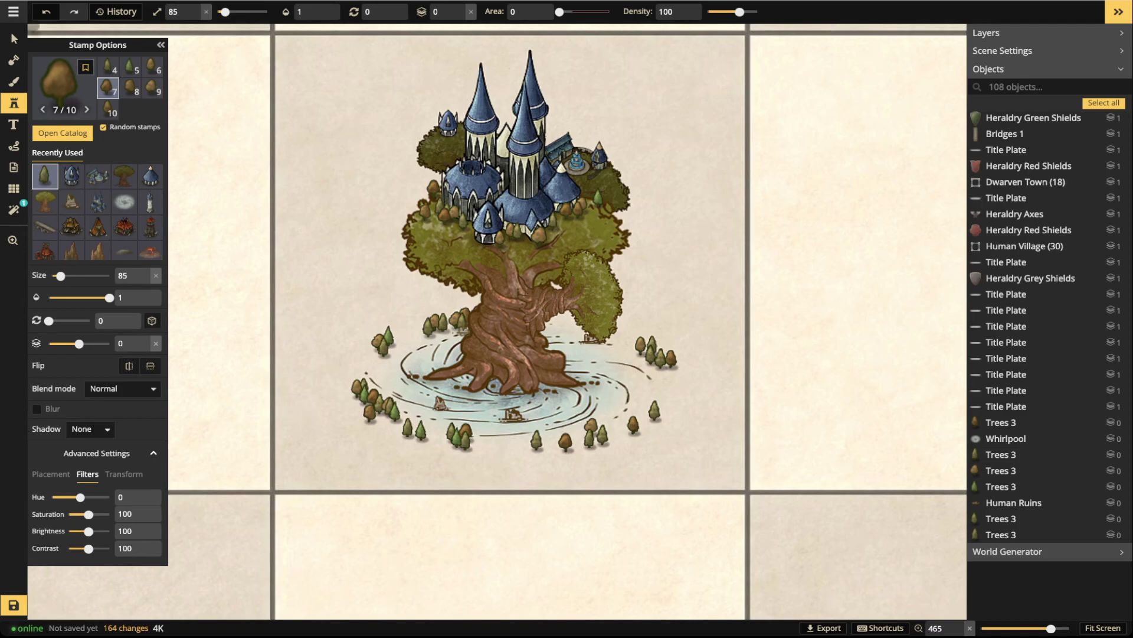
# Nudge the tree cluster at the whirlpool's upper right edge slightly left and down, closer to the water
pyautogui.click(14, 39)
pyautogui.moveTo(688, 333); pyautogui.dragTo(648, 359)
pyautogui.keyDown('shift'); pyautogui.click(632, 375); pyautogui.keyUp('shift')
# Group all stamps of the elven city and rename the group as Elf Capital
pyautogui.scroll(-2, 866, 319)
pyautogui.moveTo(370, 94); pyautogui.dragTo(772, 479)
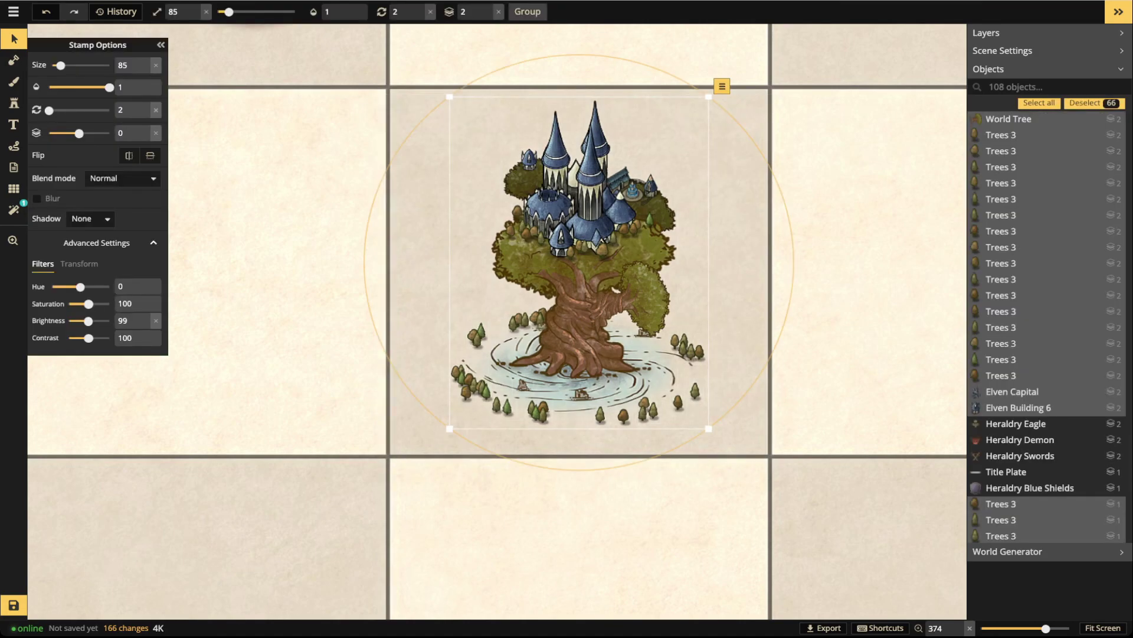
pyautogui.hotkey('ctrl', 'g')
pyautogui.click(1085, 517)
pyautogui.press('BackSpace')
pyautogui.press('BackSpace')
pyautogui.press('BackSpace')
pyautogui.write('Elf')
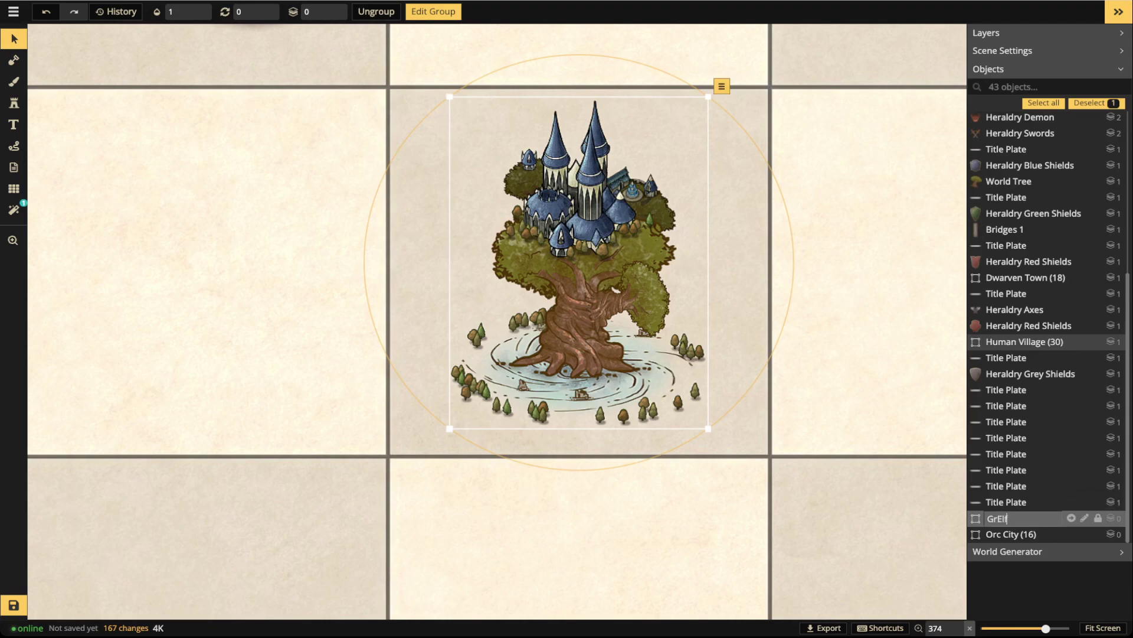
pyautogui.write('Elf C')
pyautogui.press('Return')
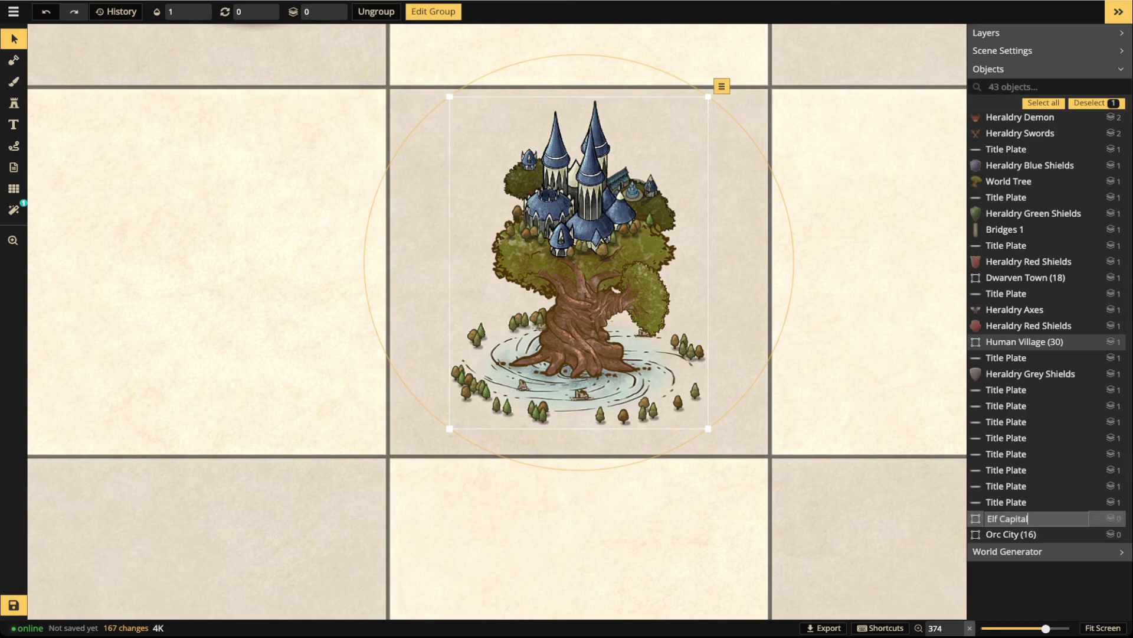
pyautogui.press('Escape')
# Compare the Elf Capital with the neighbouring orc city at map scale and select the Elf Capital group
pyautogui.scroll(-2, 438, 224)
pyautogui.scroll(-3, 487, 245)
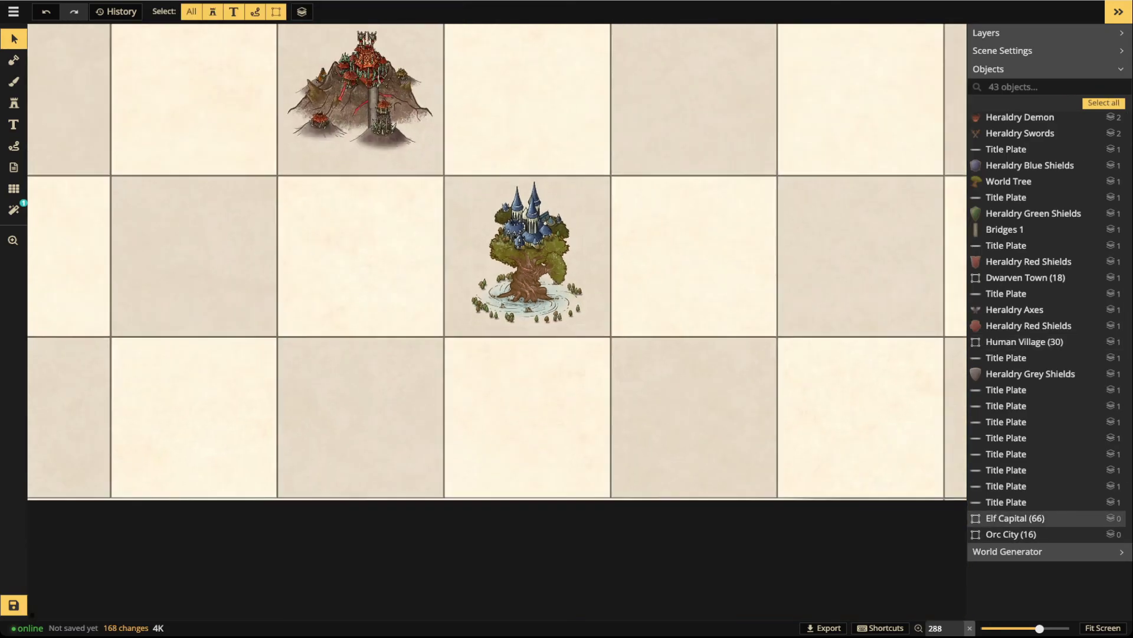
pyautogui.press('space')
pyautogui.moveTo(514, 268); pyautogui.dragTo(615, 328)
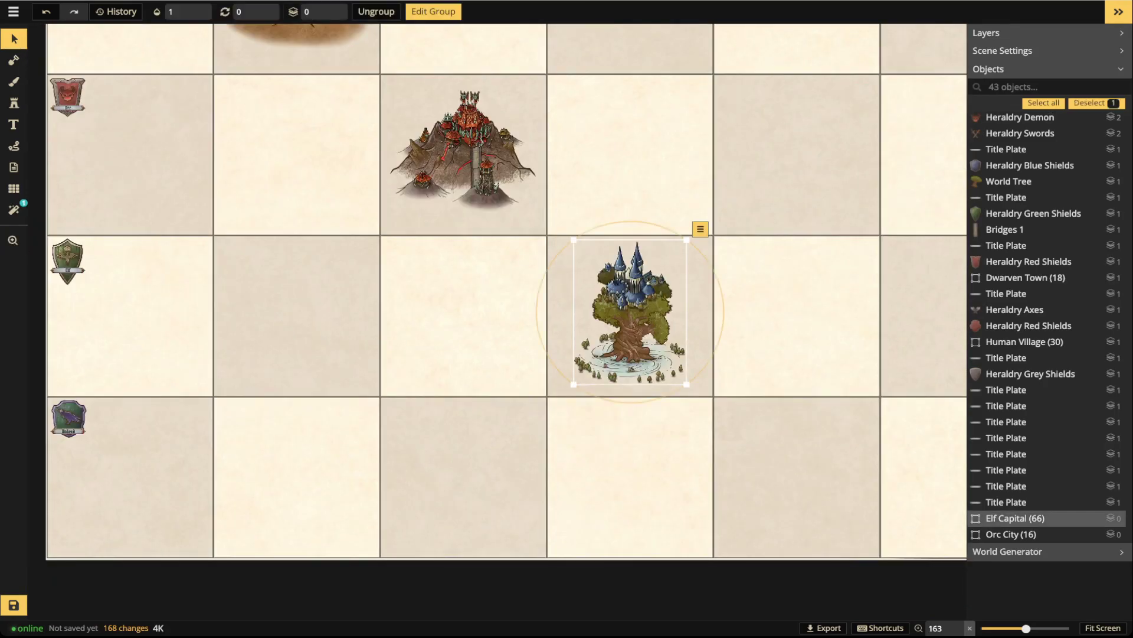
pyautogui.click(615, 329)
pyautogui.scroll(2, 615, 328)
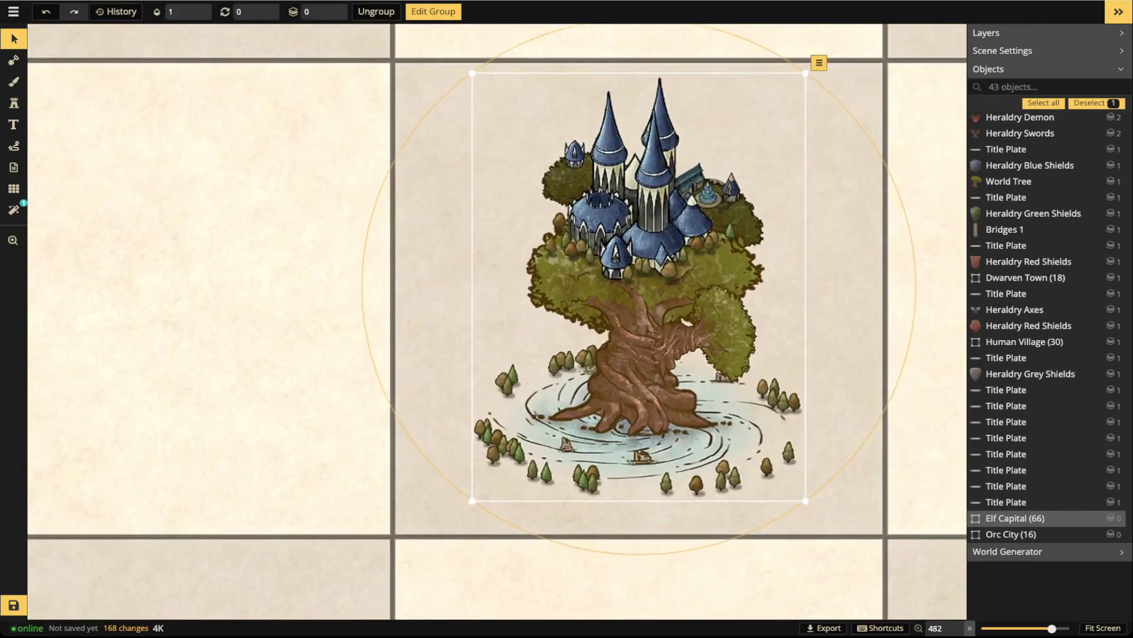